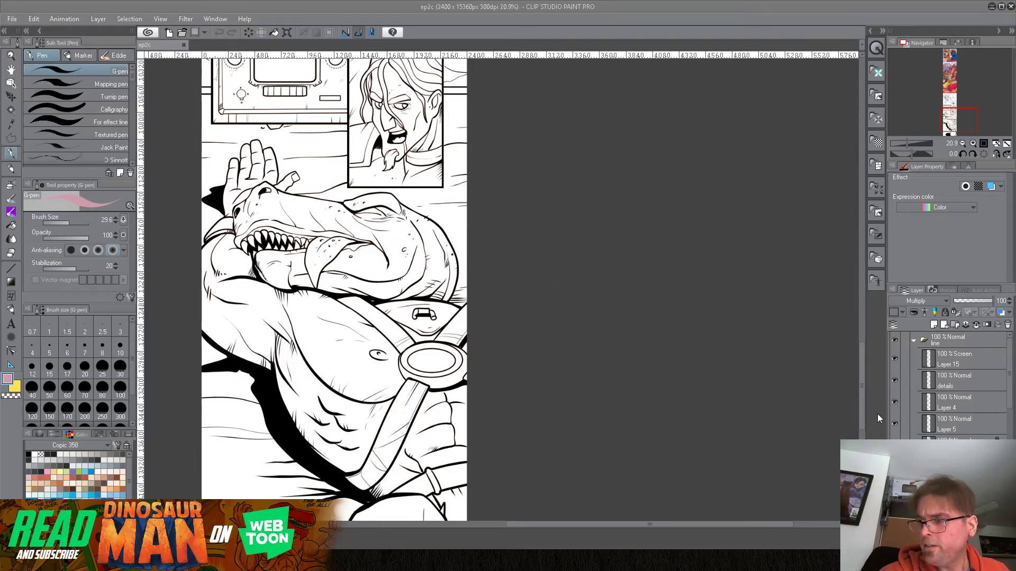
Nudge the active Multiply layer slightly, then use the Object tool to select the line-art layer Layer 7 Copy.
scroll(1011, 381, "down", 6)
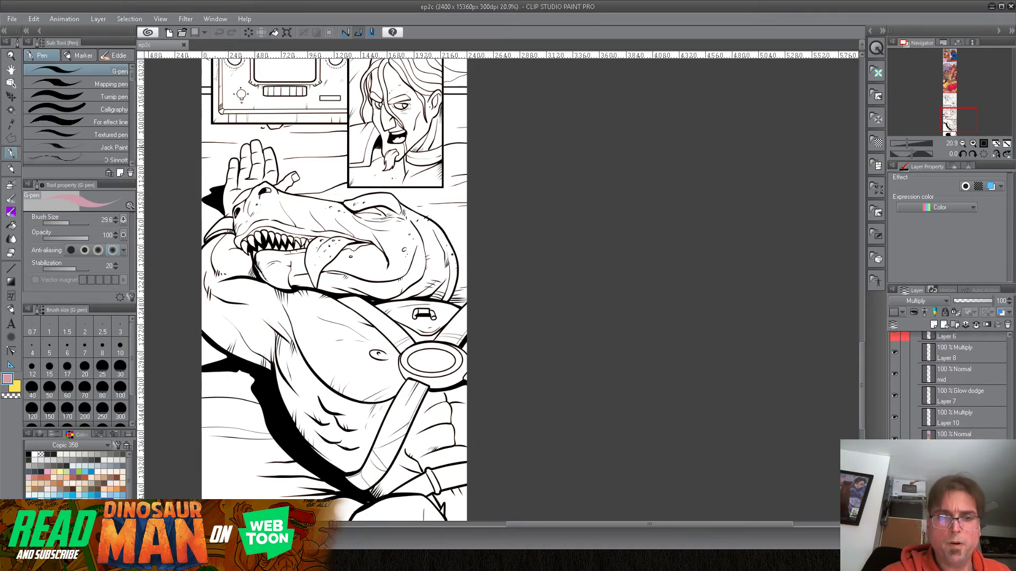
key("k")
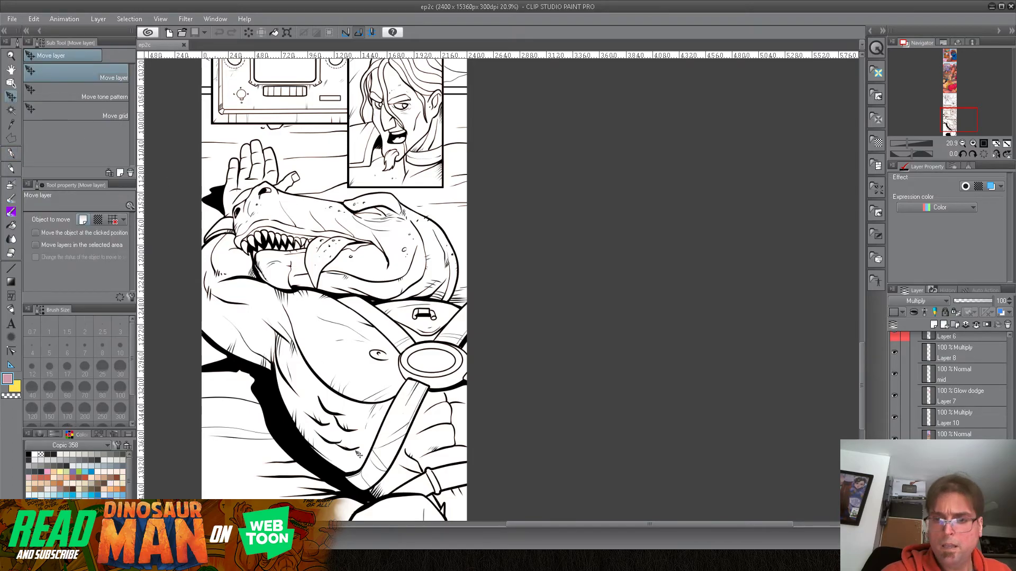
left_click_drag(345, 472, 334, 475)
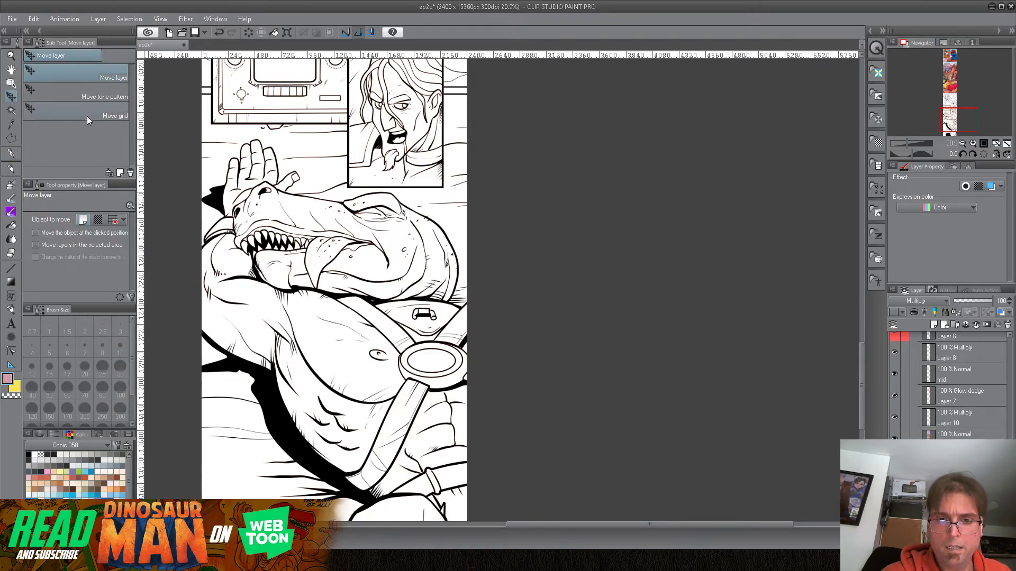
key("o")
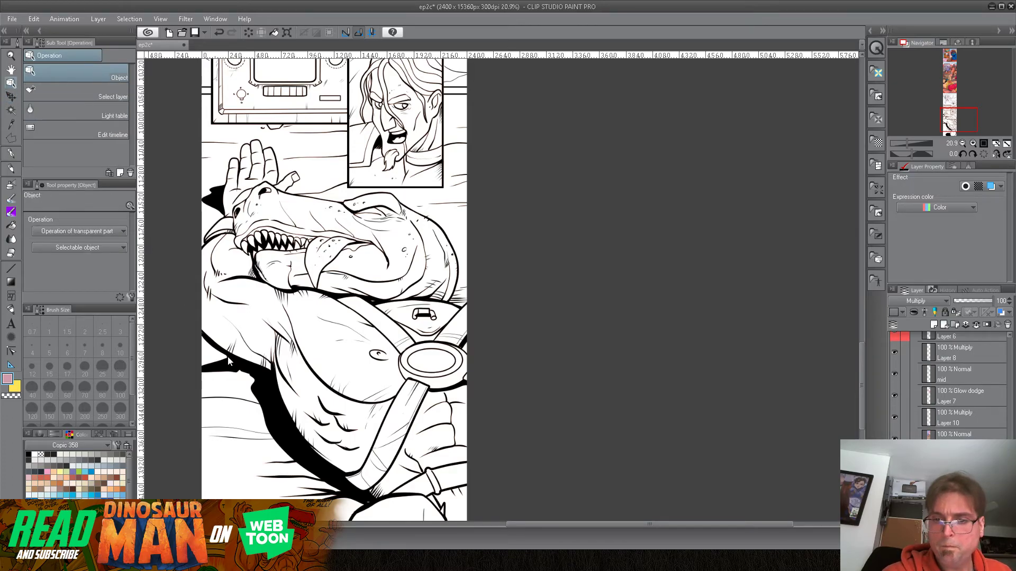
left_click(284, 412)
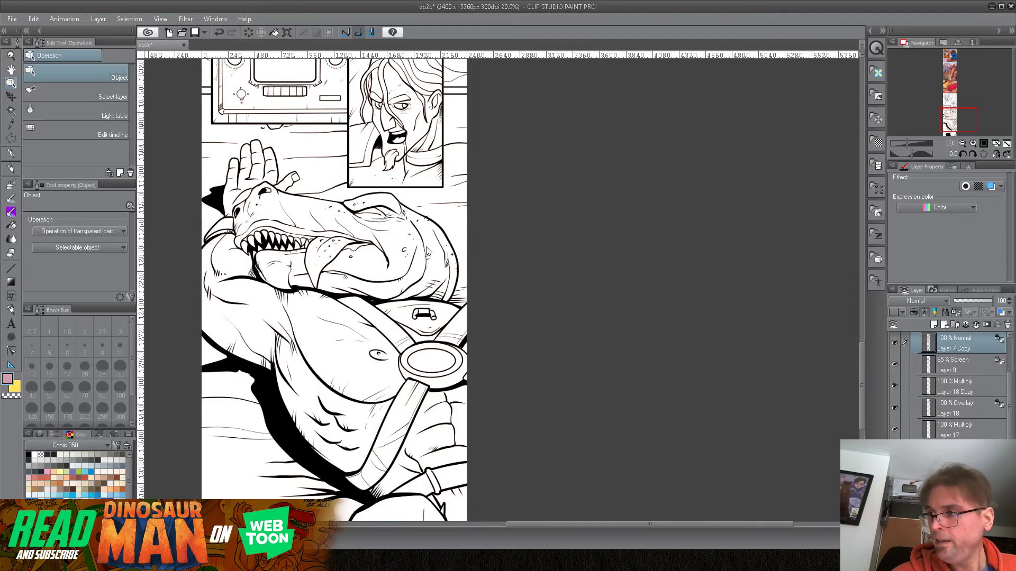
Hide and show Layer 7 Copy to check which line art it holds.
left_click(894, 342)
left_click(894, 342)
left_click(894, 343)
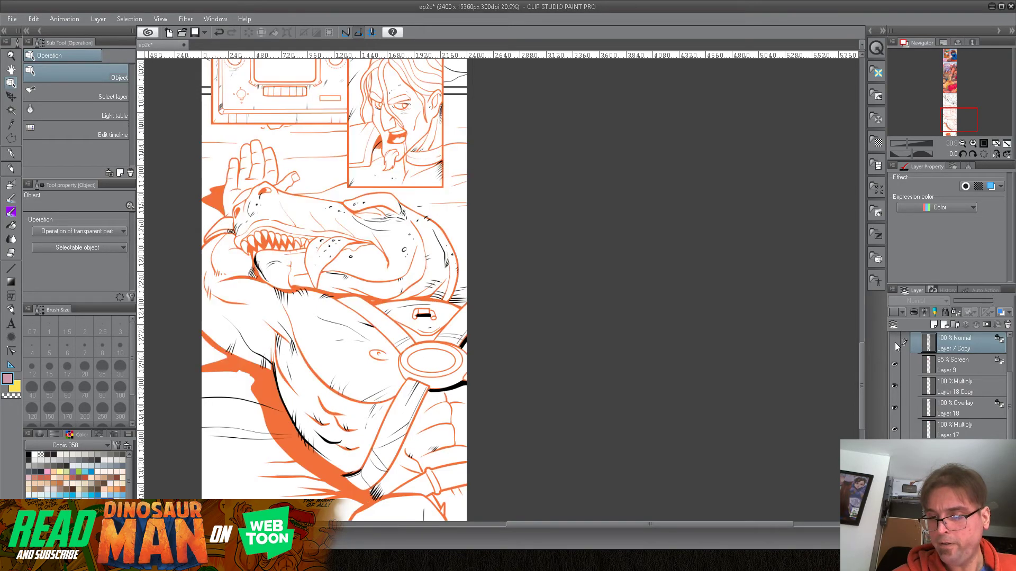
left_click(894, 343)
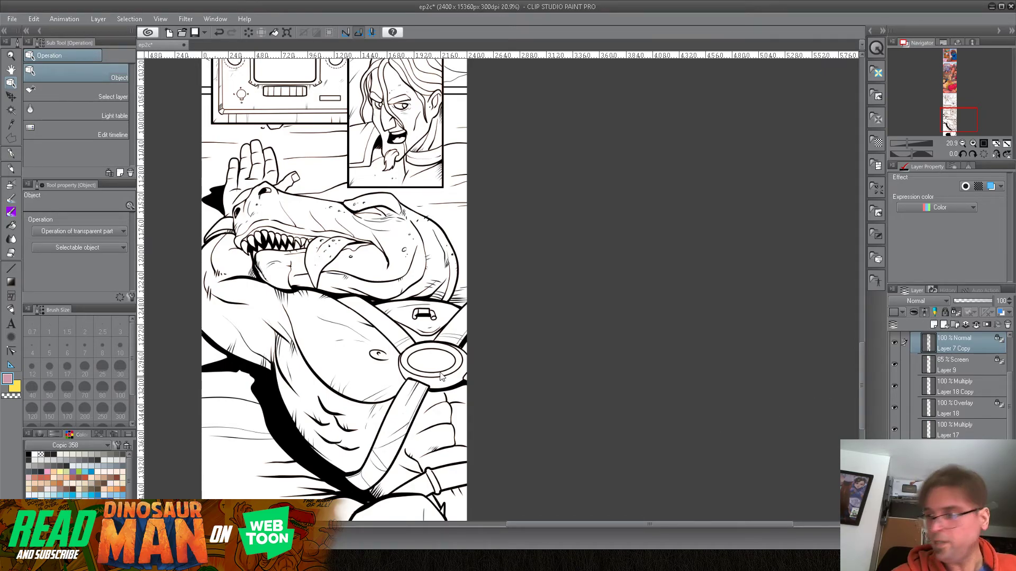
Ready the Fill tool that refers only to the editing layer, make Layer 16 active and toggle its visibility as a check.
left_click(11, 226)
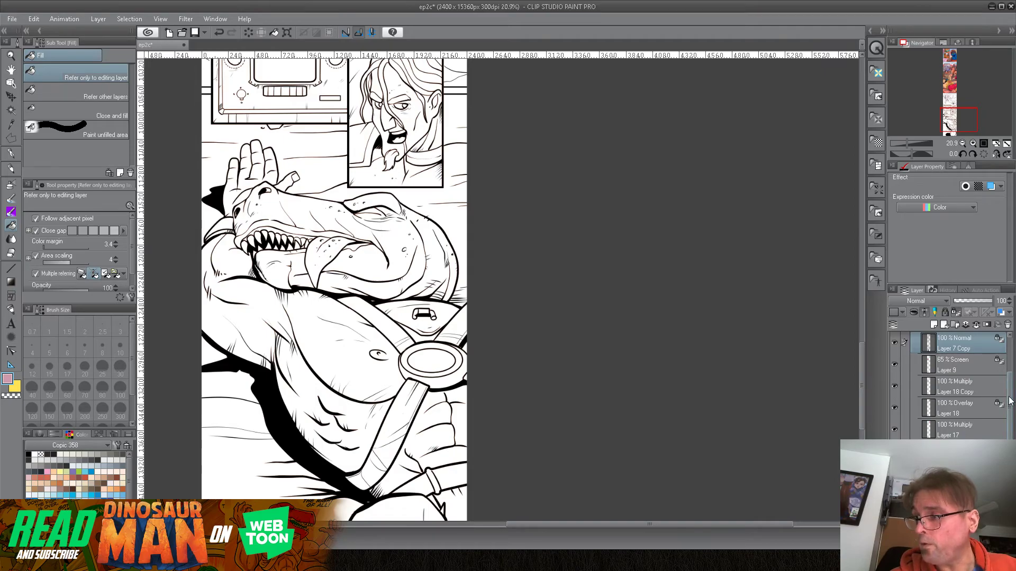
scroll(1013, 418, "down", 2)
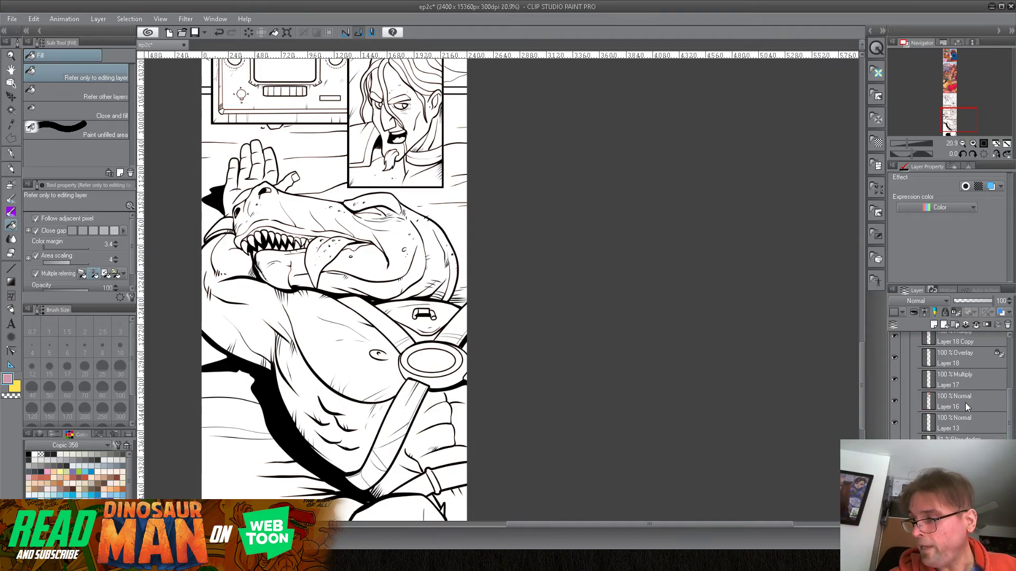
left_click(928, 406)
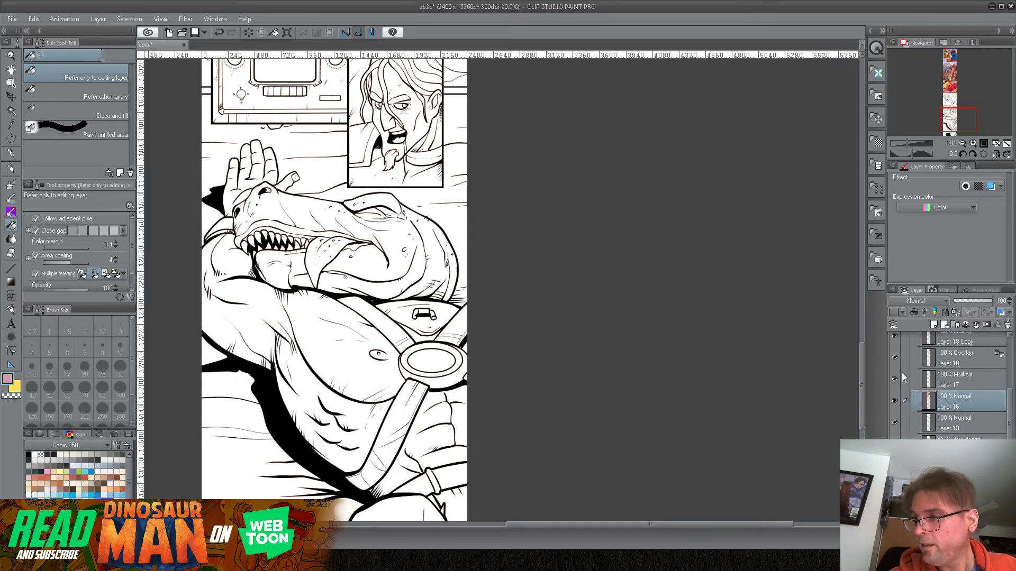
mouse_move(943, 108)
left_mouse_down()
mouse_move(951, 78)
mouse_move(949, 124)
left_mouse_up()
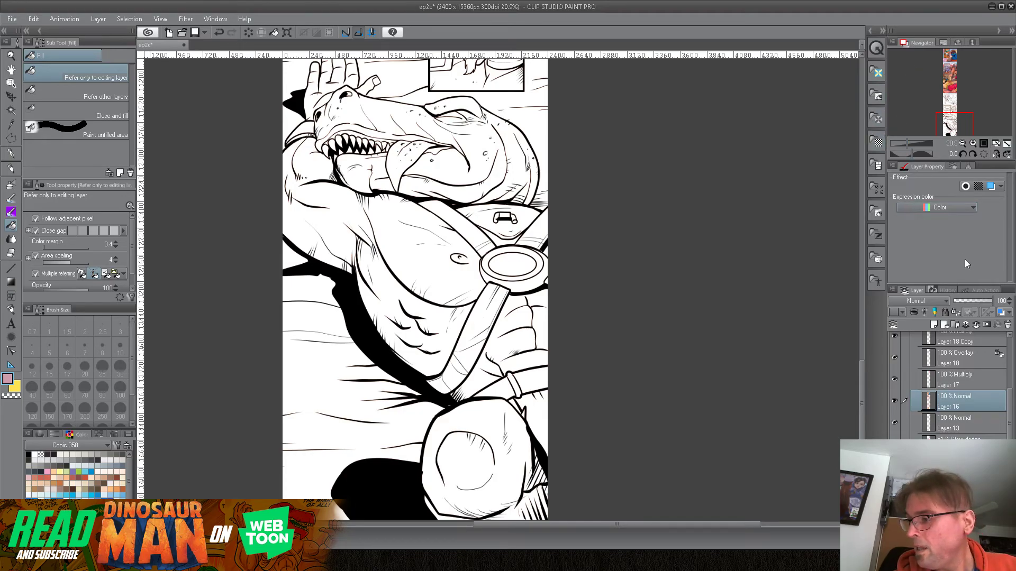
left_click(895, 401)
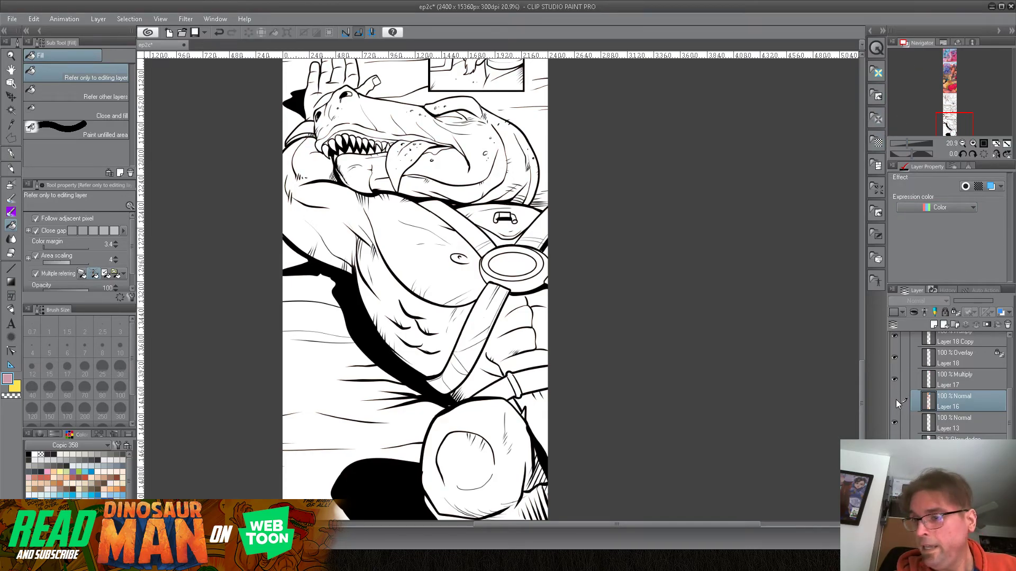
left_click(895, 401)
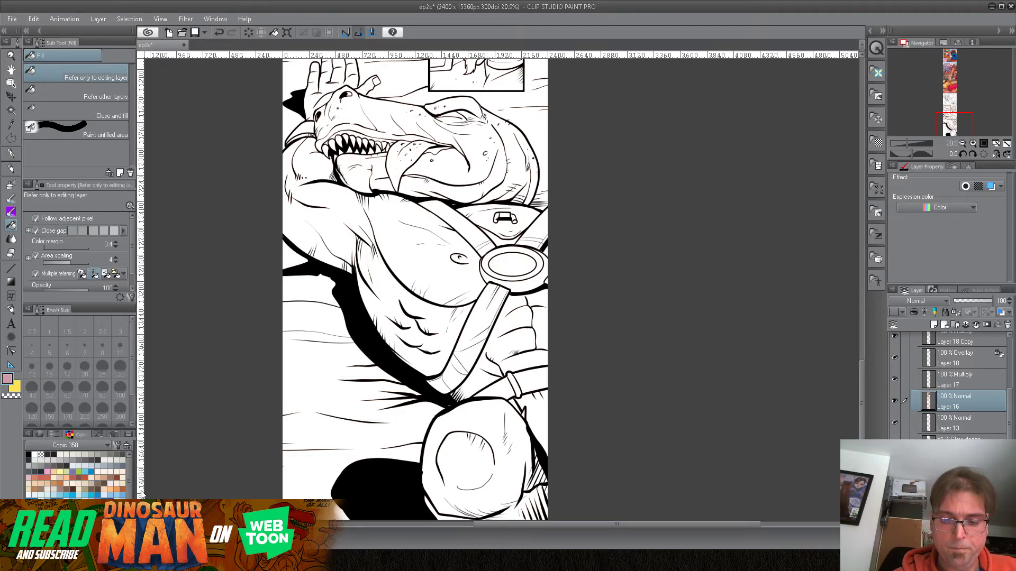
Fill the dinosaur's head, lower jaw and eyelid with crimson red on Layer 16.
left_click_drag(129, 480, 129, 503)
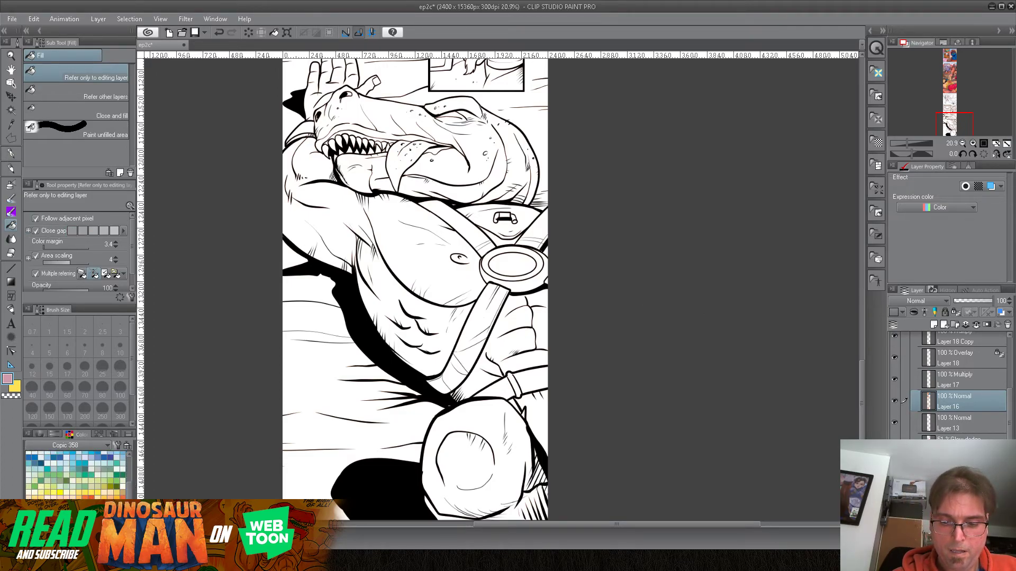
left_click(471, 173)
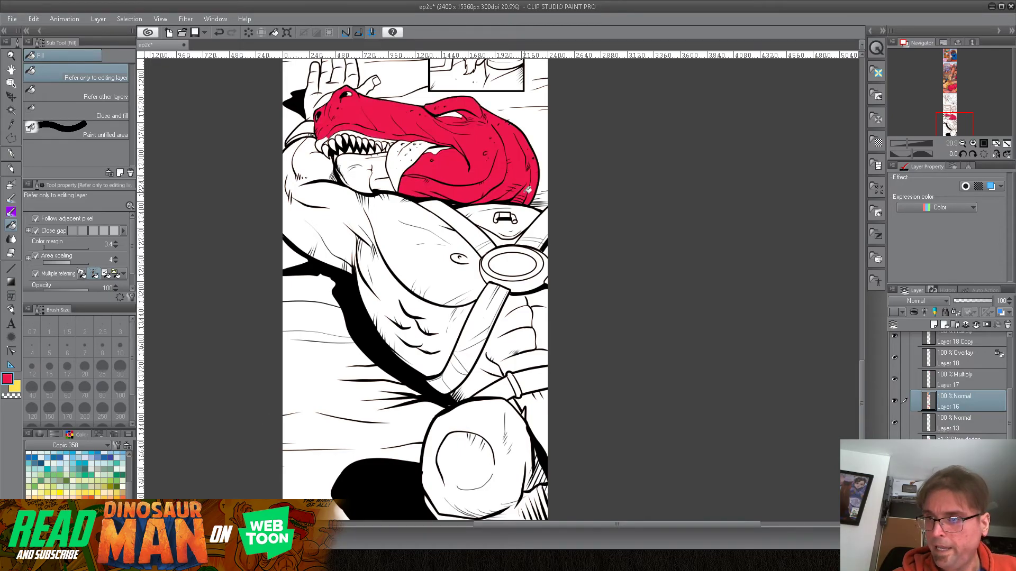
left_click(377, 171)
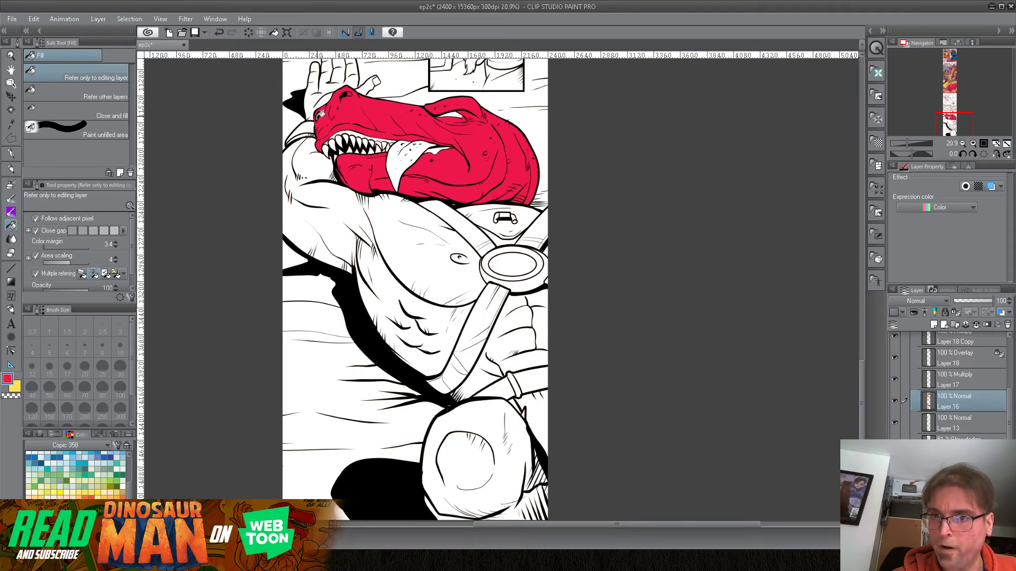
left_click(456, 110)
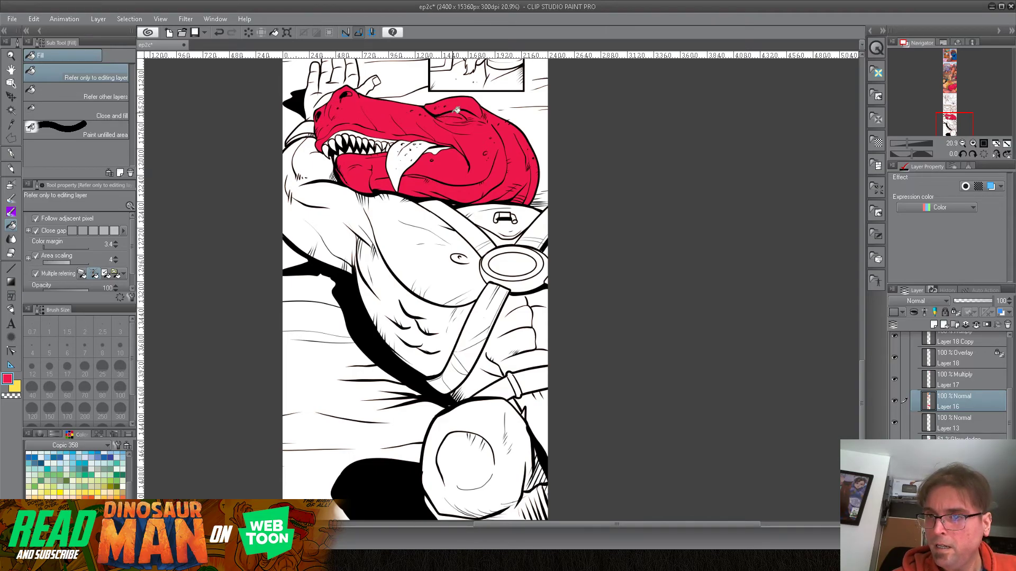
Fill the dinosaur's tongue with blue and the small gap behind it at the mouth corner with light blue.
left_click(98, 453)
left_click(428, 144)
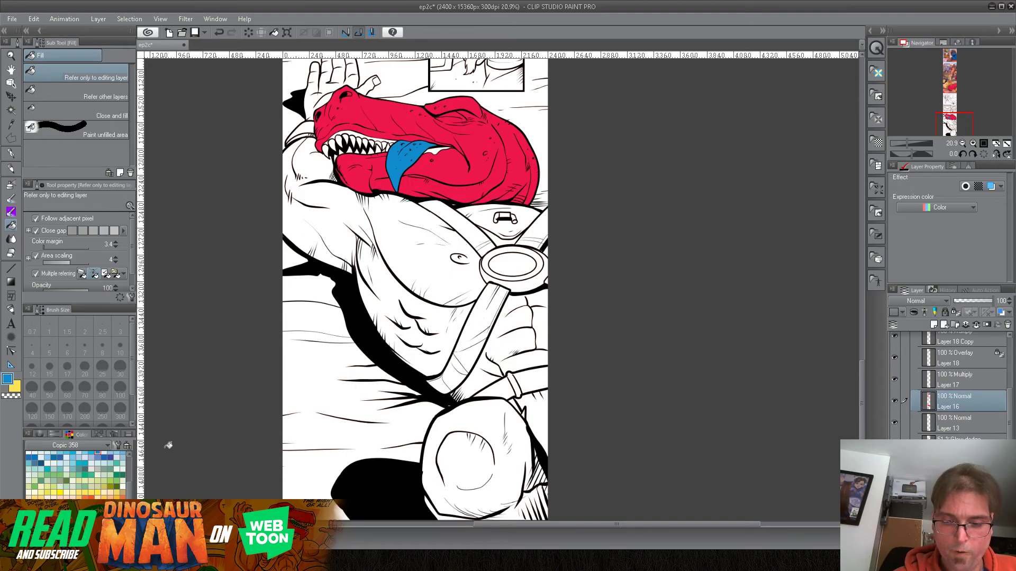
left_click(122, 457)
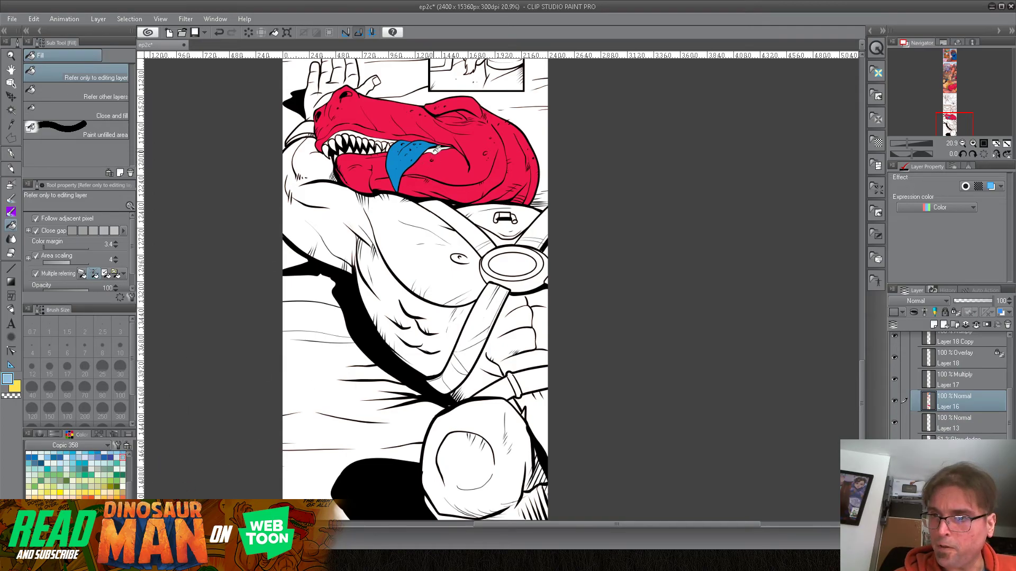
left_click(439, 150)
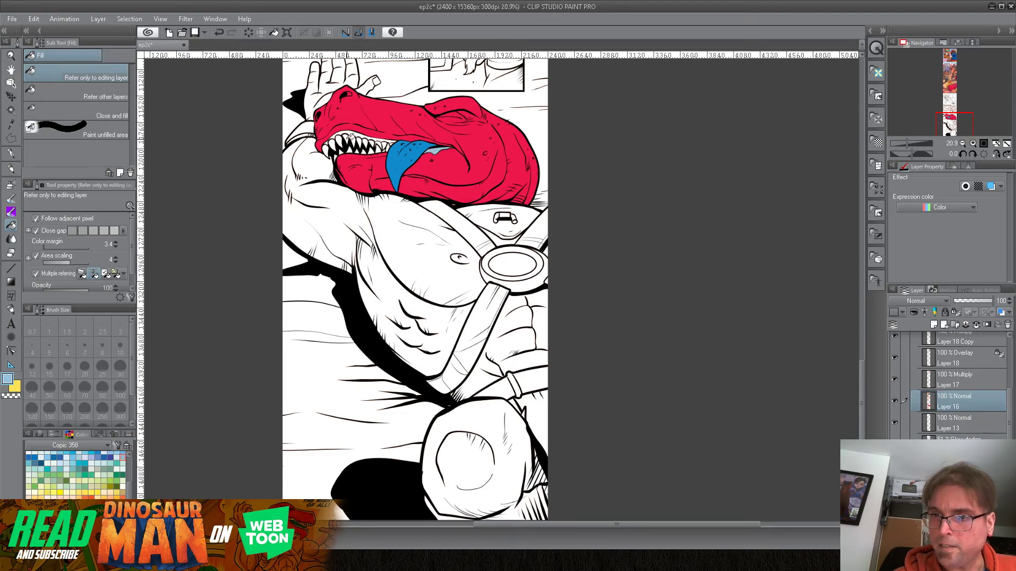
Fill the emblem panel below the neck, the chest straps and the ring around the buckle with golden orange.
left_click(123, 457)
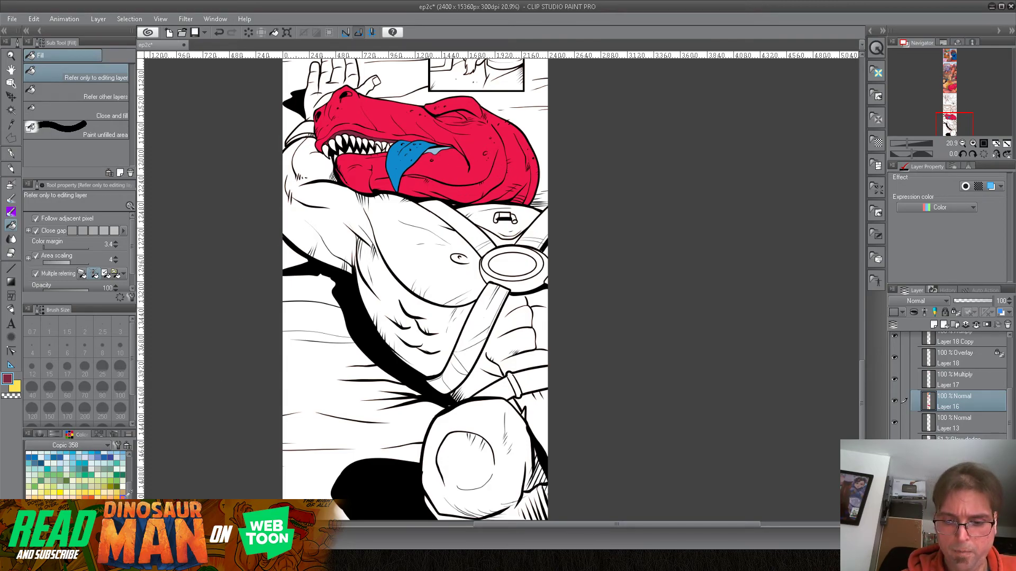
left_click(117, 494)
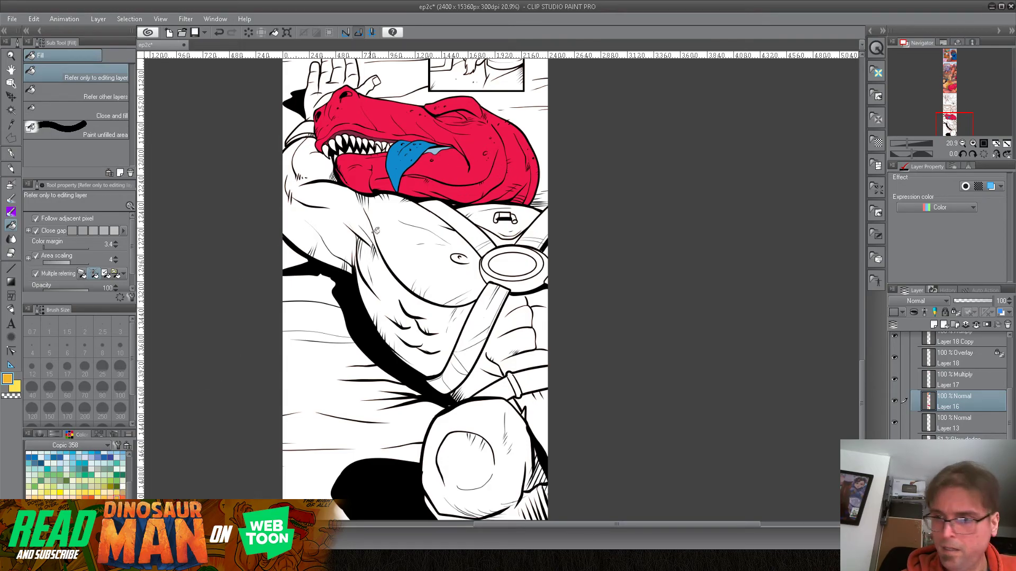
left_click(484, 219)
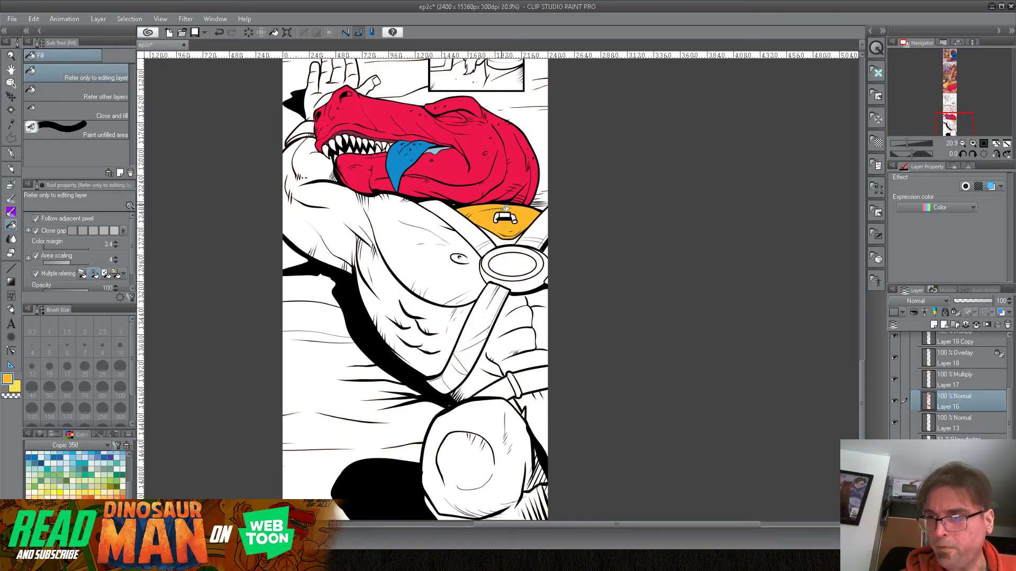
left_click(481, 237)
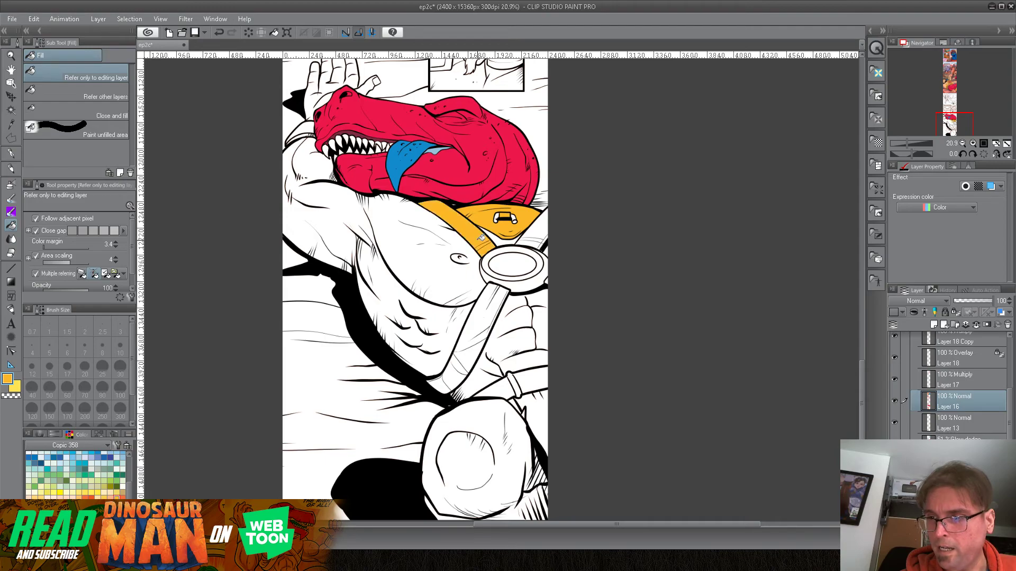
left_click(535, 226)
left_click(539, 274)
left_click(540, 271)
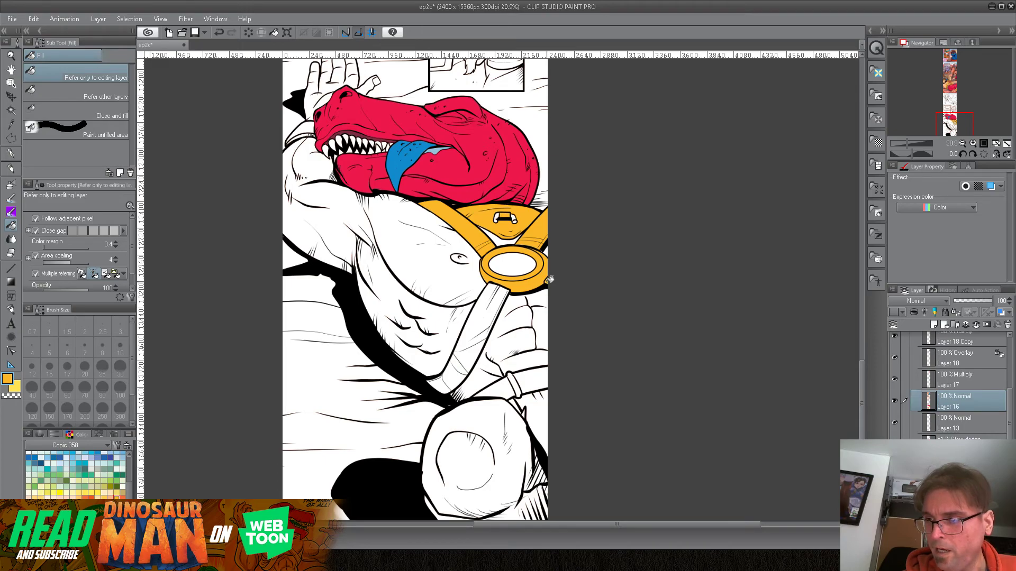
left_click(488, 304)
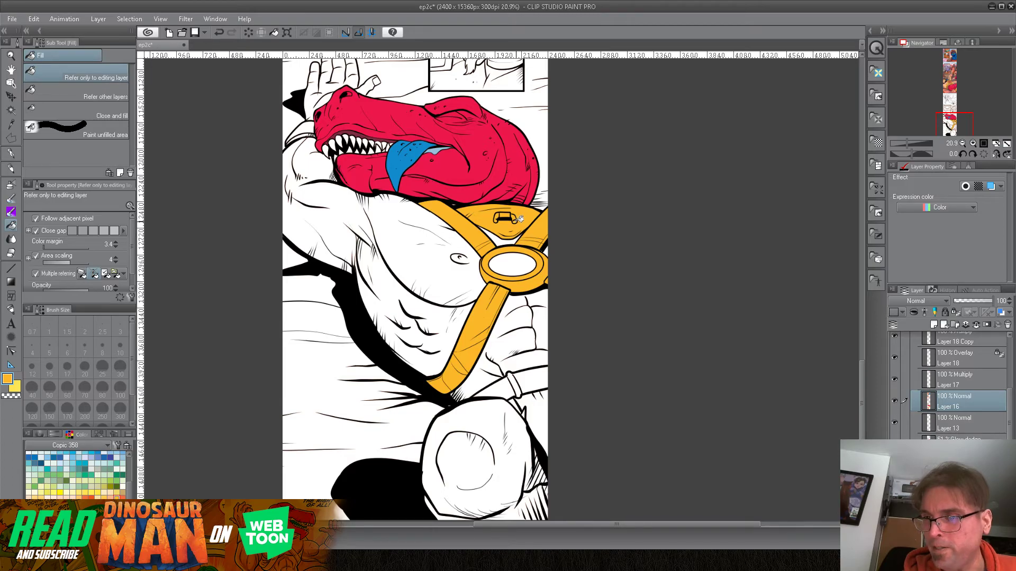
Fill the band beside the snout on the raised arm, the belt and the belt loop with golden orange.
left_click(308, 131)
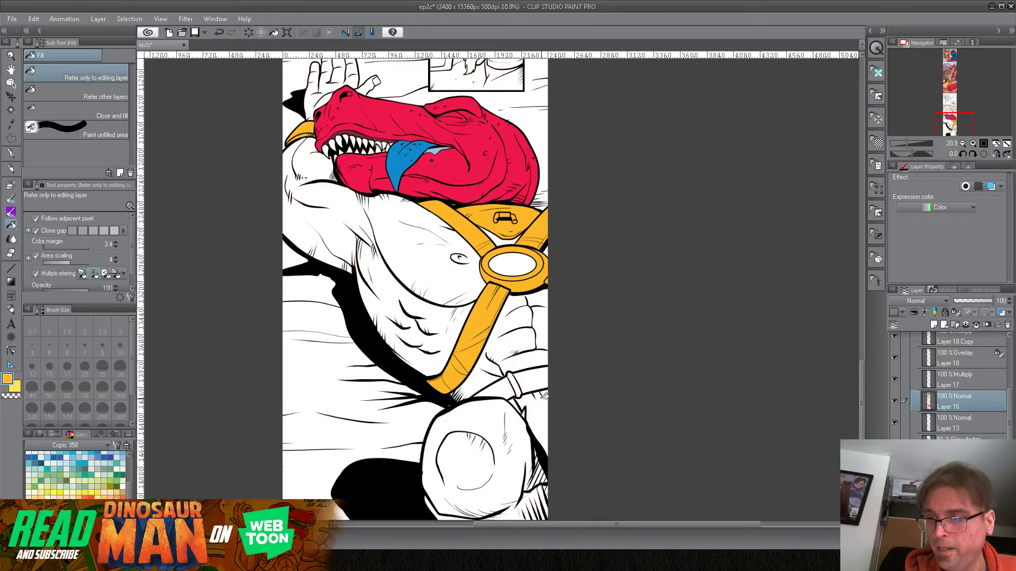
left_click(535, 379)
left_click(511, 386)
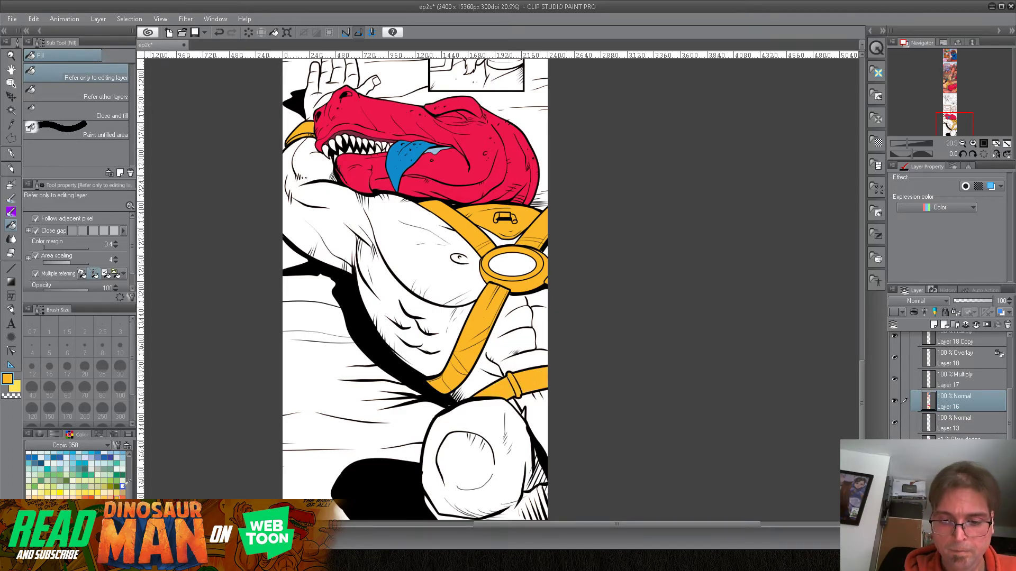
Fill the trunks below the belt with blue.
scroll(79, 476, "up", 5)
left_click(92, 456)
left_click(540, 414)
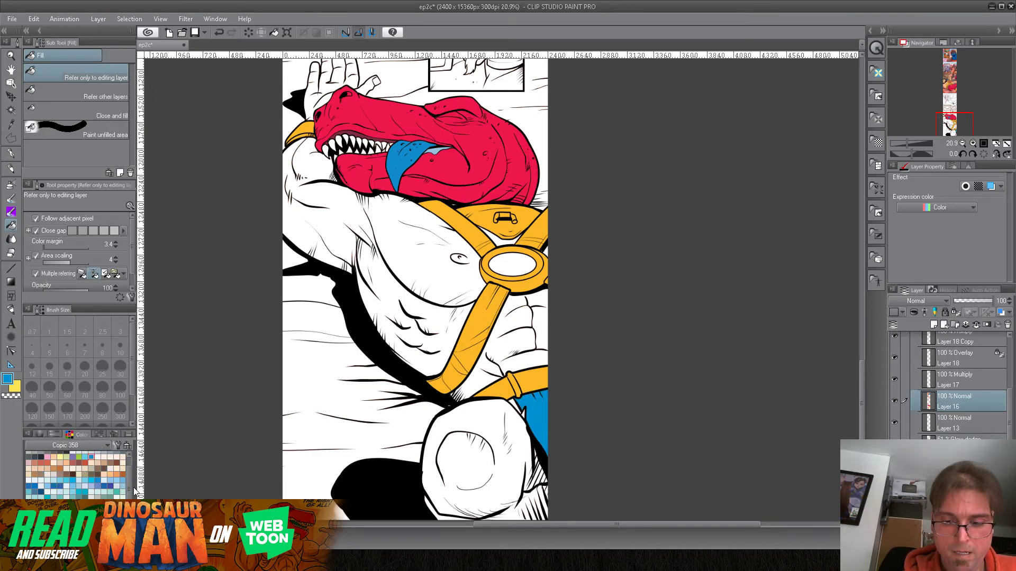
Try filling the leg and raised knee below the trunks with dark slate blue, and undo that fill.
scroll(131, 488, "down", 3)
left_click(85, 534)
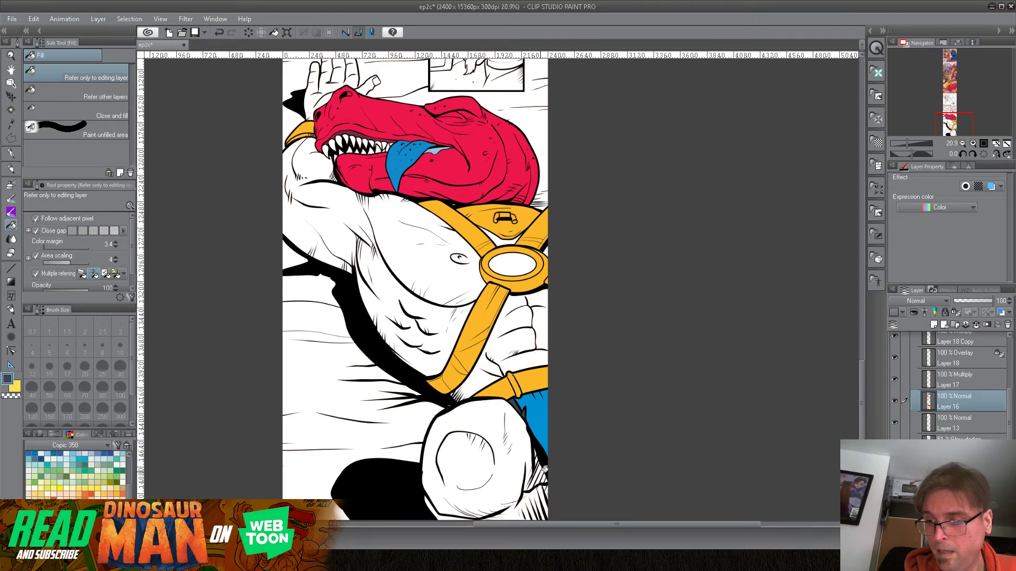
left_click(543, 468)
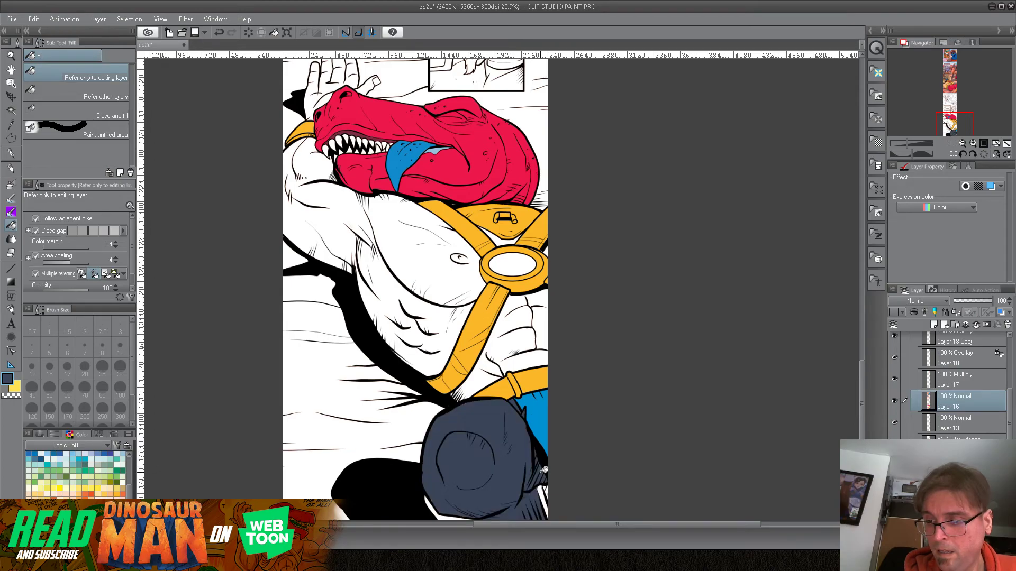
left_click(219, 32)
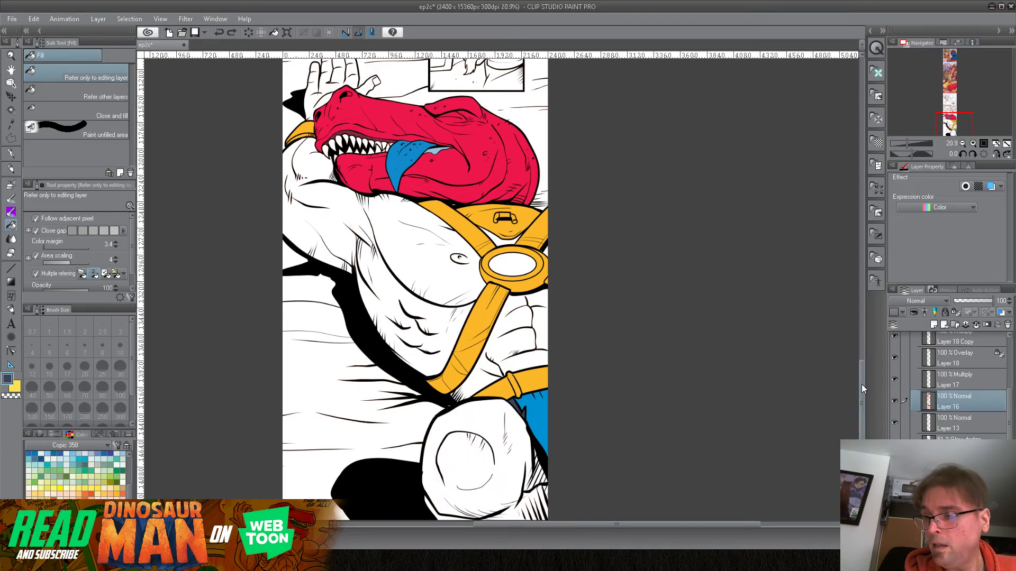
left_click_drag(861, 387, 862, 402)
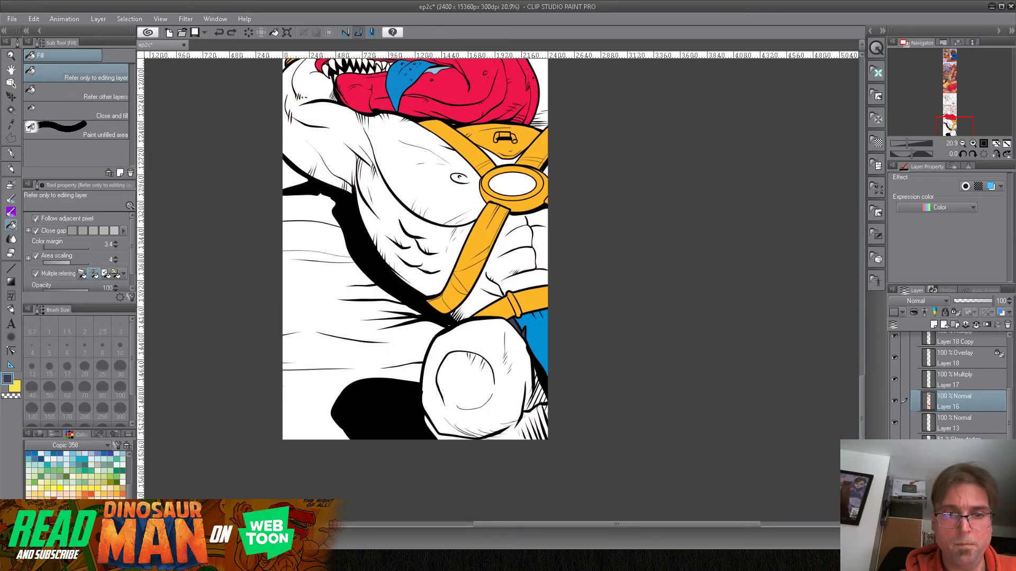
left_click(11, 153)
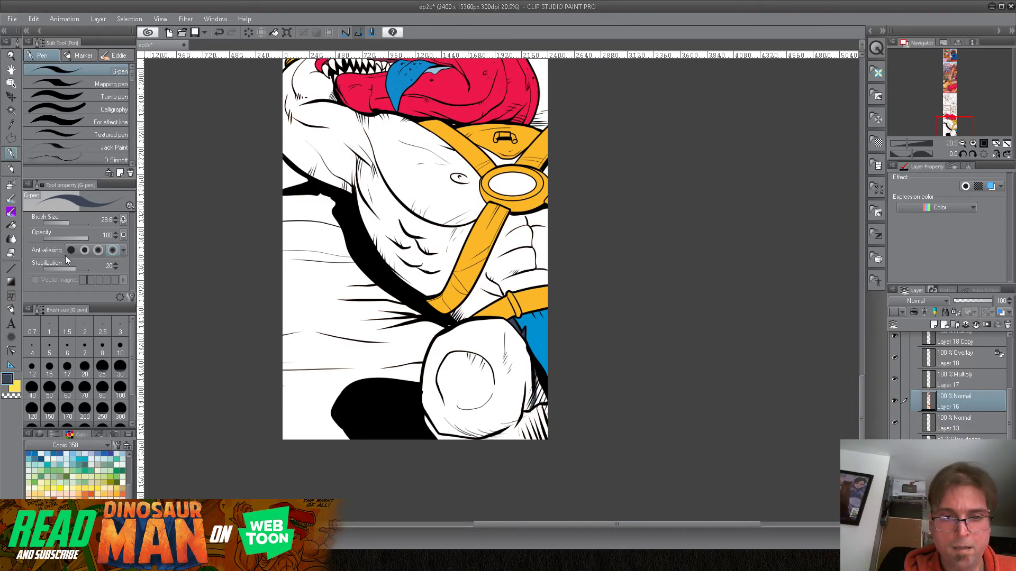
left_click(15, 226)
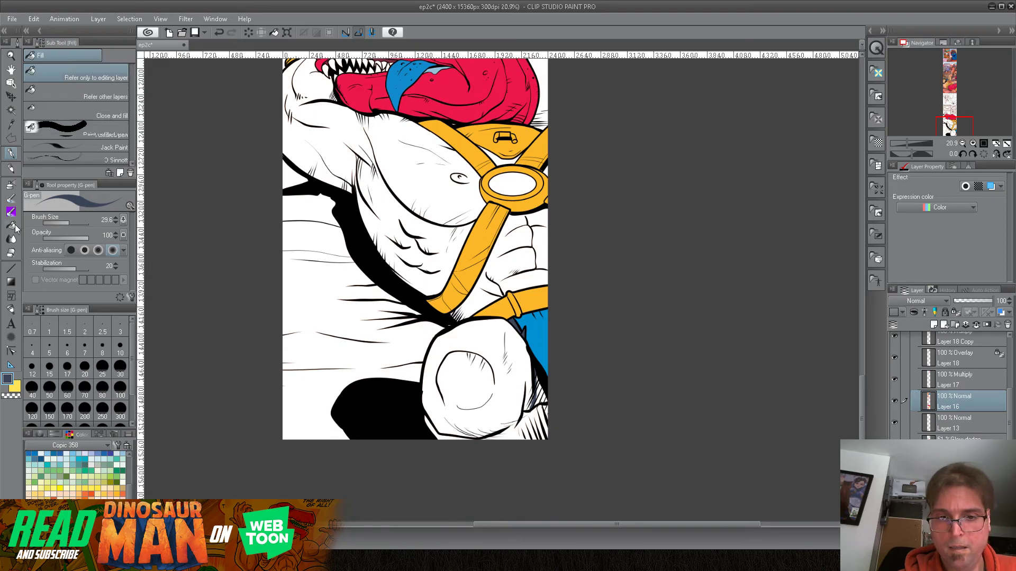
Fill the shaded sliver under the trunks with dark slate blue, and the raised arm, chest and abdomen with a light orange skin tone.
left_click(542, 392)
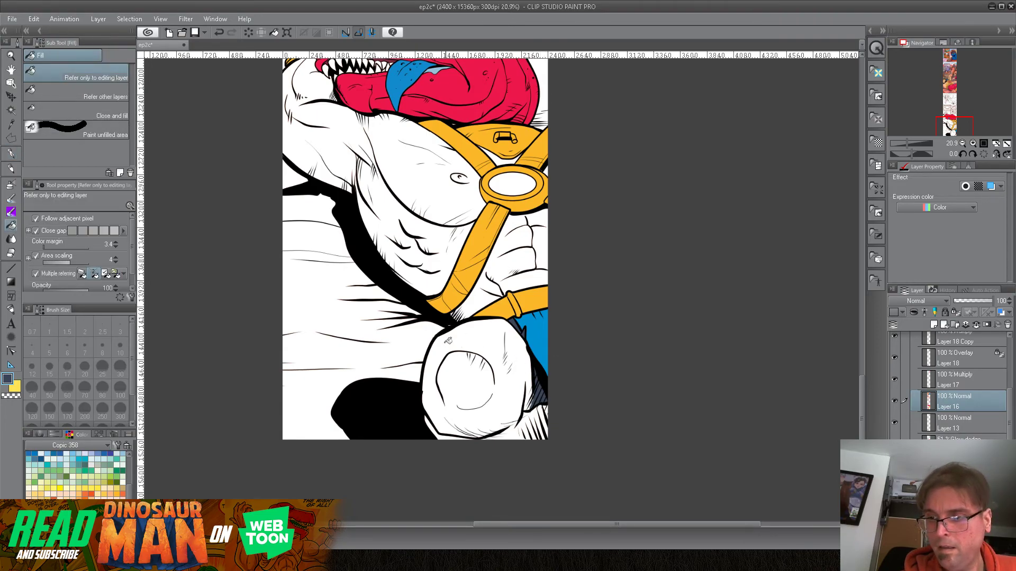
scroll(76, 475, "up", 5)
left_click(117, 486)
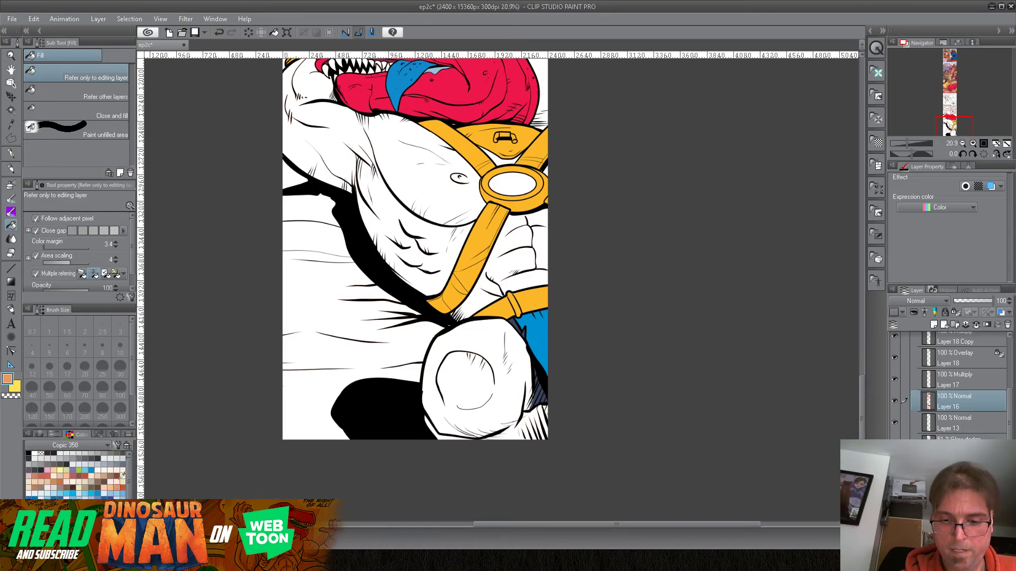
left_click(442, 188)
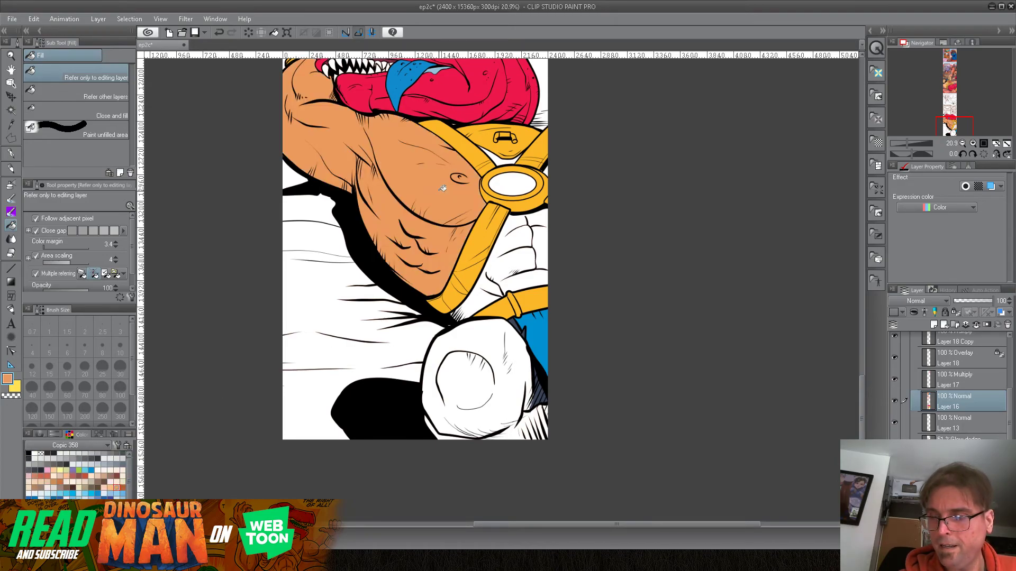
left_click(501, 155)
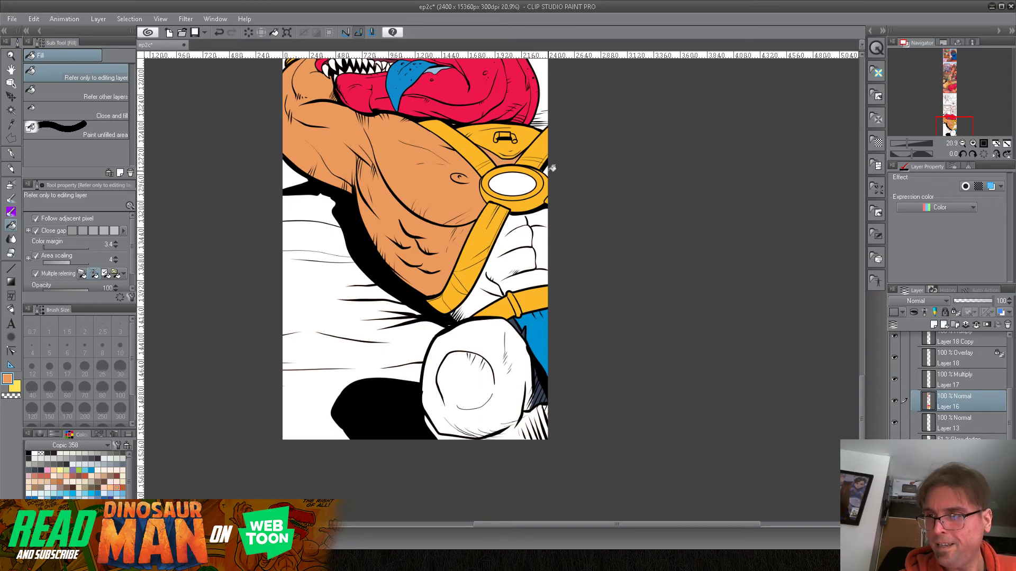
left_click(546, 240)
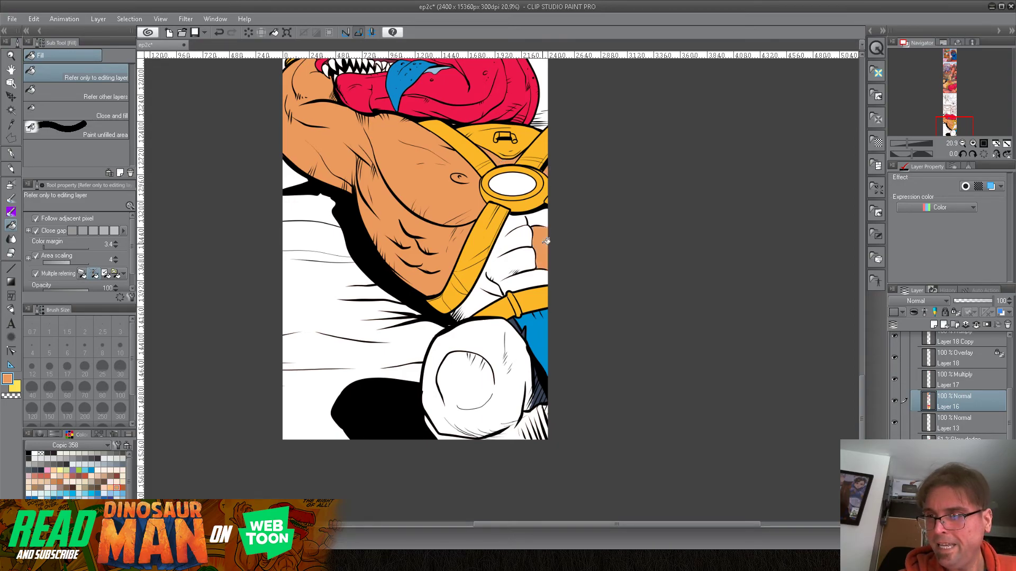
left_click(523, 237)
left_click(532, 276)
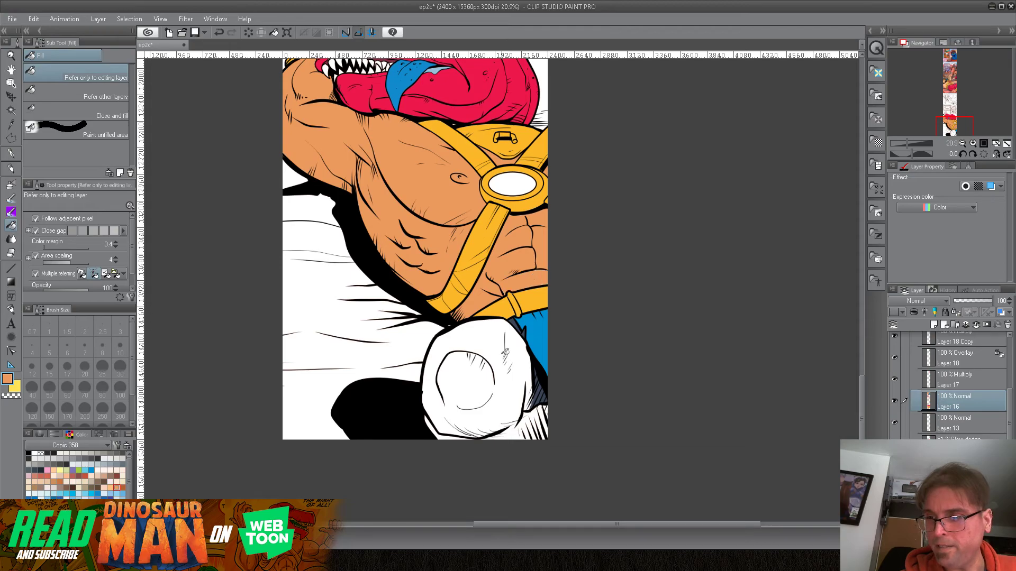
Fill the raised knee, the slivers along its lower edge and the hatched leg area beside it with the light orange skin tone.
left_click(494, 342)
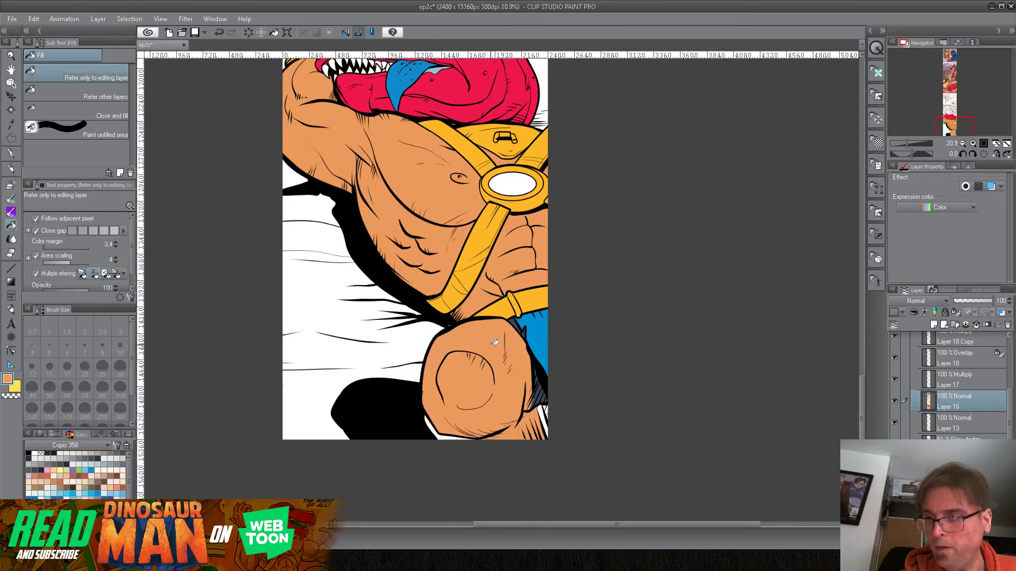
left_click(446, 437)
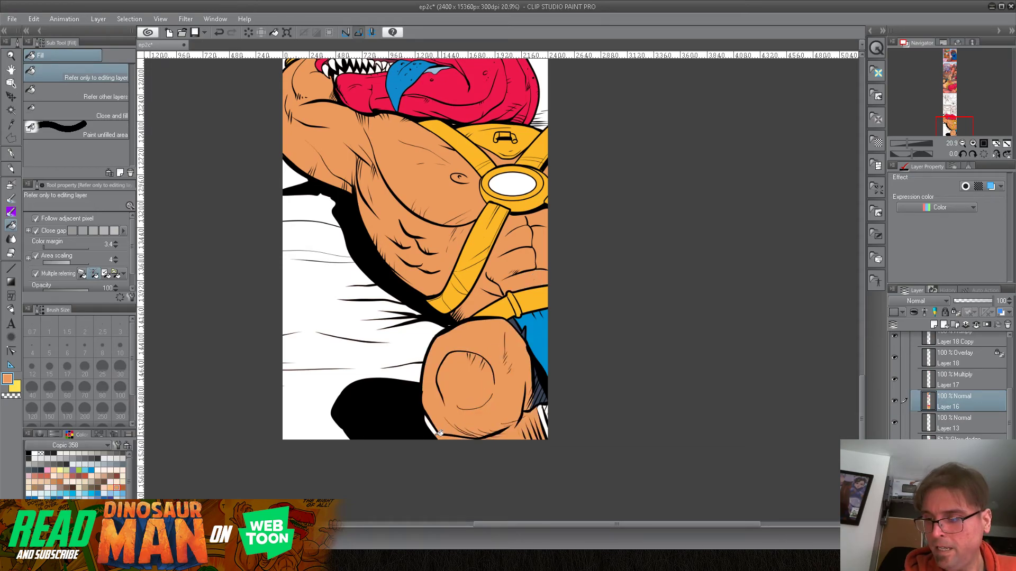
left_click(427, 422)
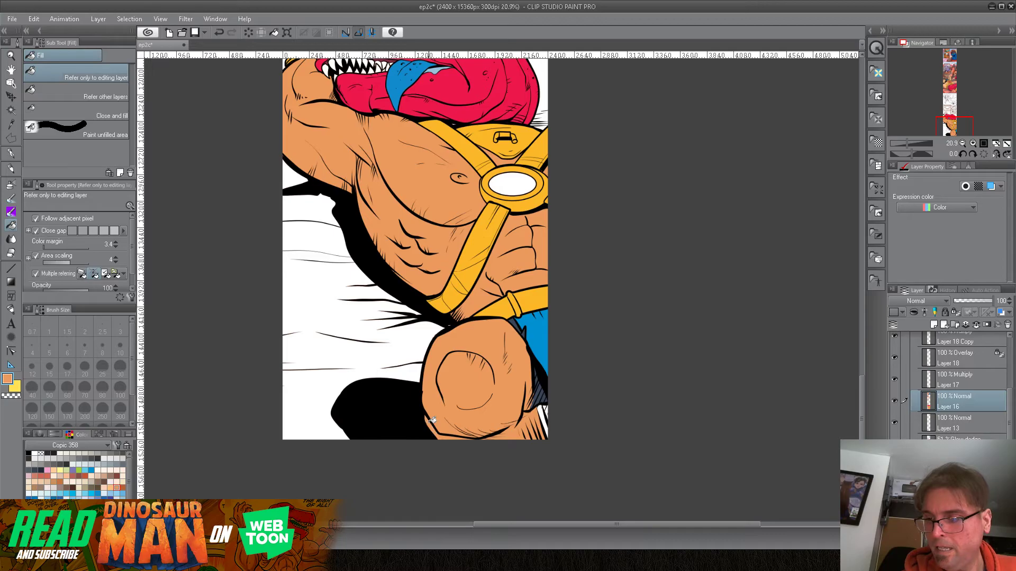
left_click(546, 412)
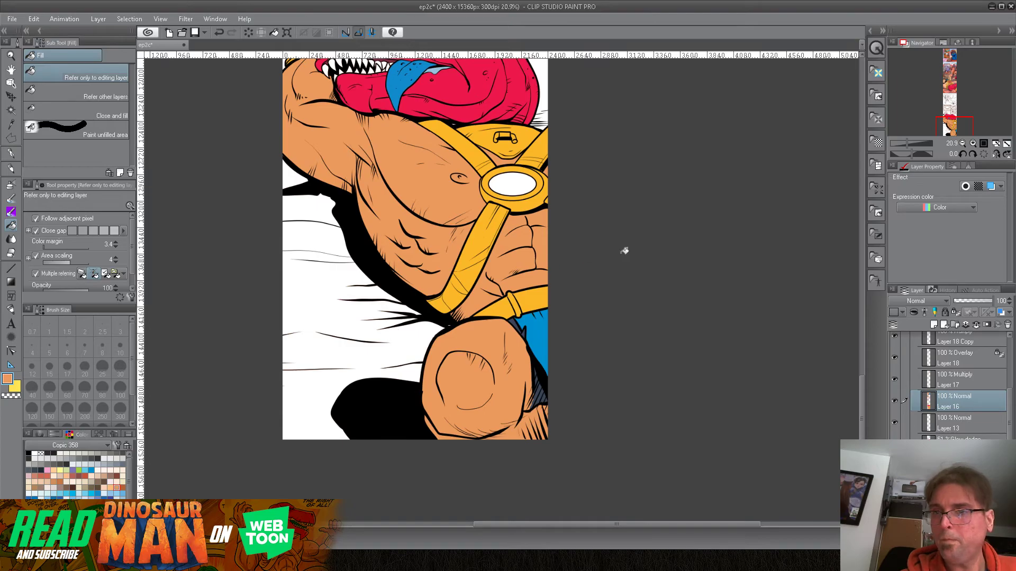
Fill the oval centre of the chest buckle with the red sampled from the dinosaur head.
left_click(488, 79, "alt")
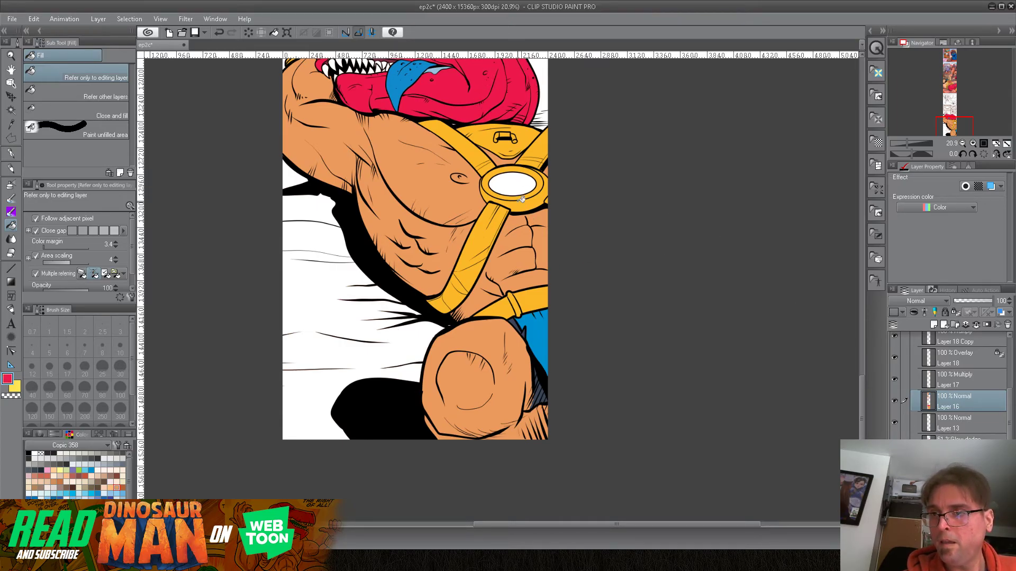
left_click(523, 186)
Fill the palm and fingers of the raised hand with the orange skin tone sampled from the chest.
left_click_drag(861, 415, 854, 385)
left_click(395, 326, "alt")
left_click(395, 329, "alt")
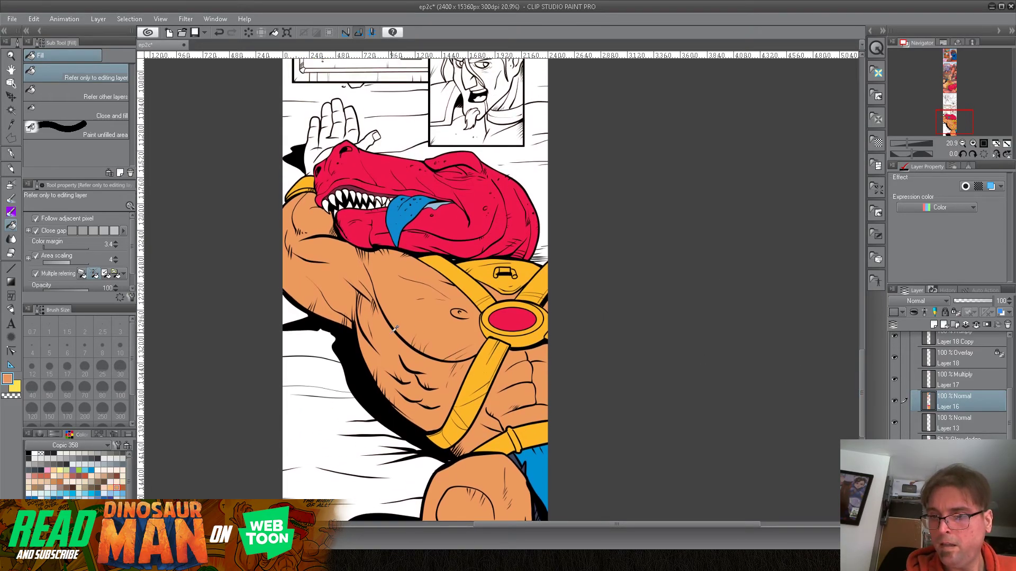
left_click(334, 136)
left_click(351, 135)
left_click(370, 140)
left_click(354, 127)
left_click(354, 114)
left_click(313, 124)
left_click(312, 155)
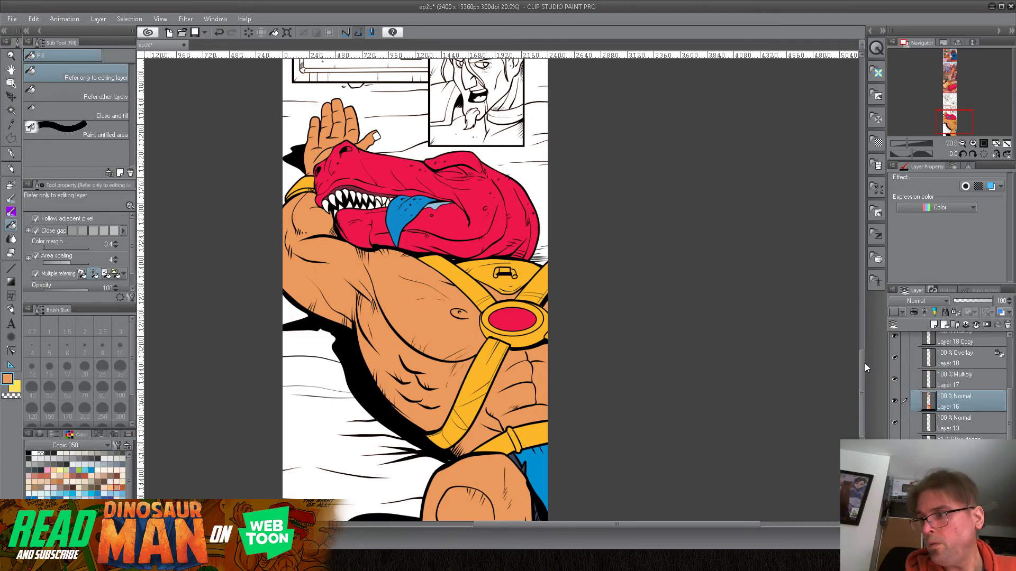
Fill the white thumb tip of the raised hand with a slightly paler tan from the Copic colour set.
left_click_drag(864, 365, 857, 349)
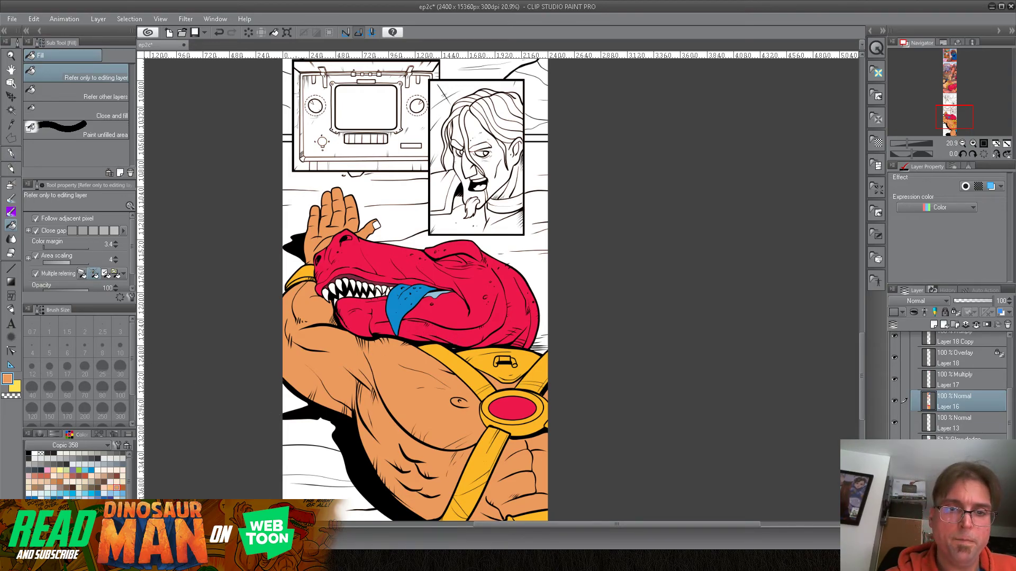
left_click(11, 152)
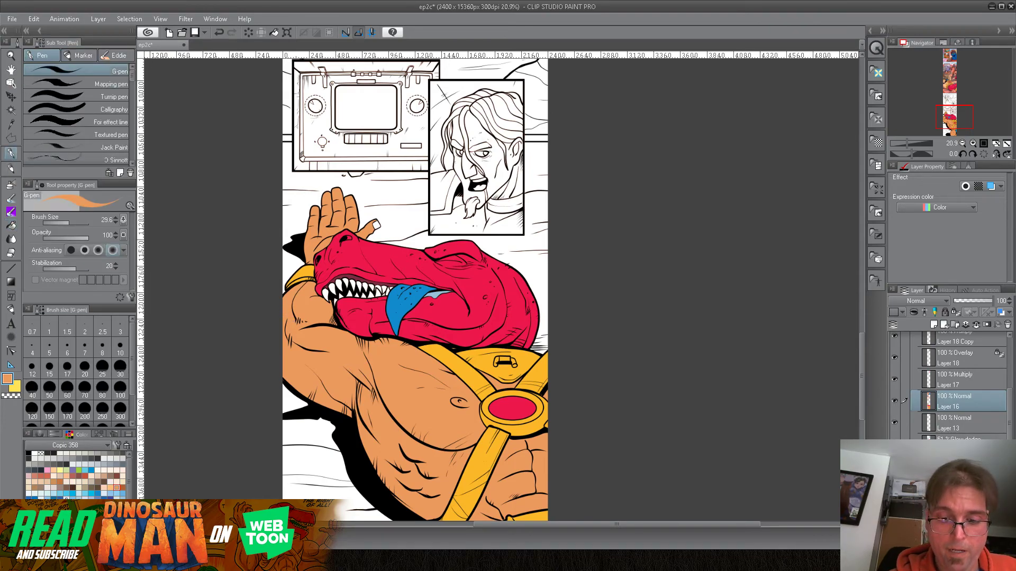
left_click(104, 476)
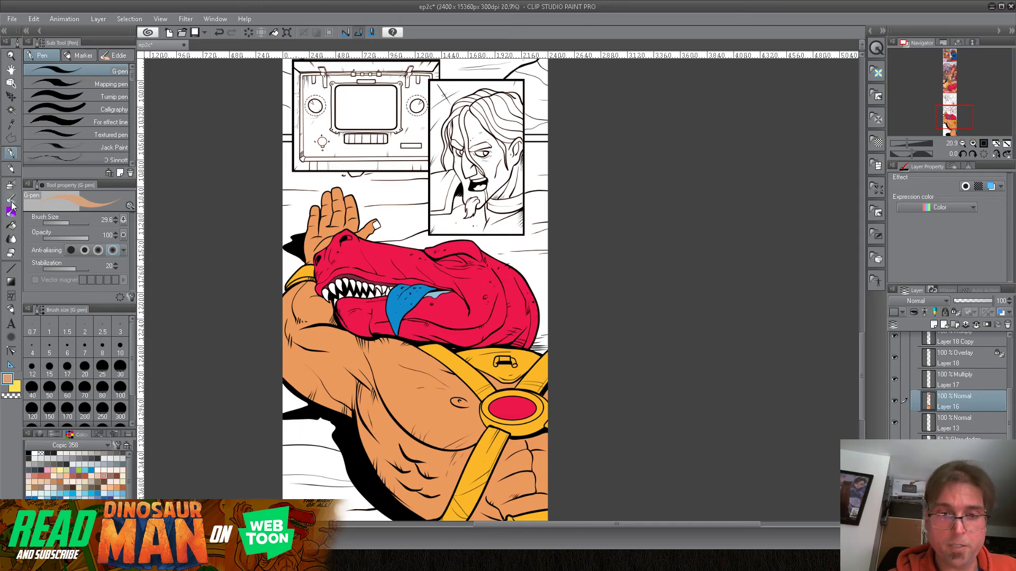
left_click(11, 225)
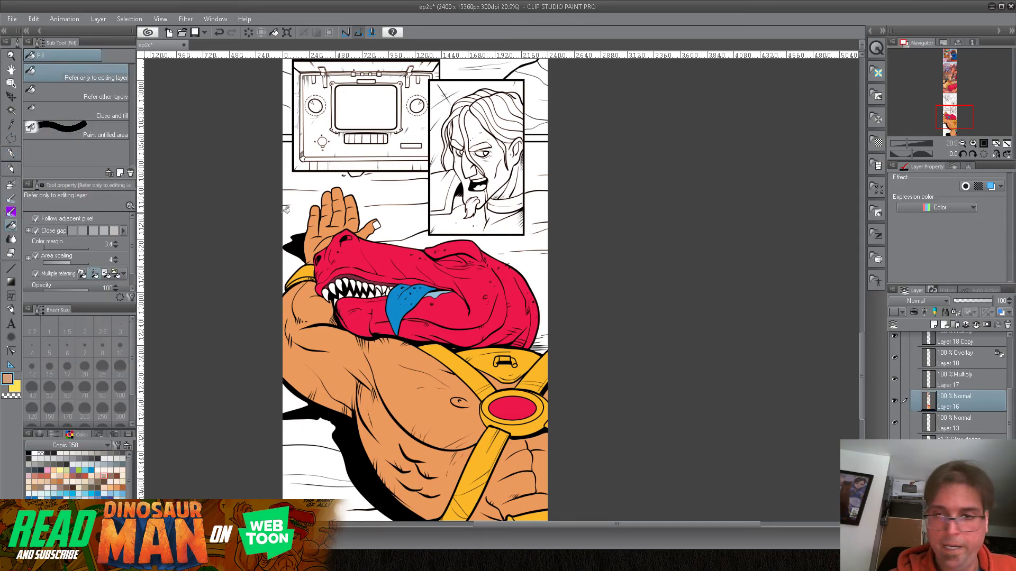
left_click(376, 225)
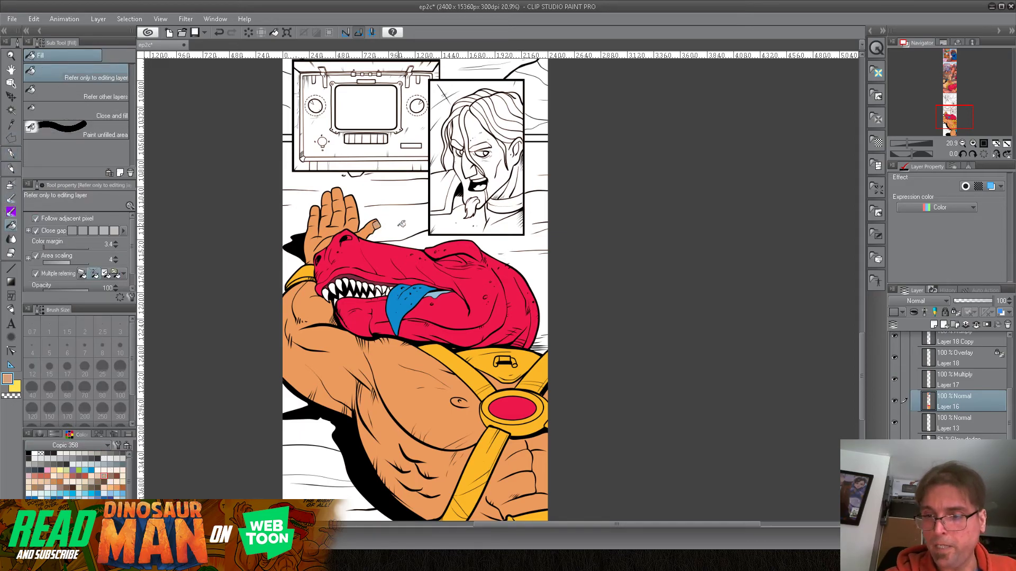
Choose a near-white drawing colour and add a new raster layer directly above Layer 13.
left_click(60, 454)
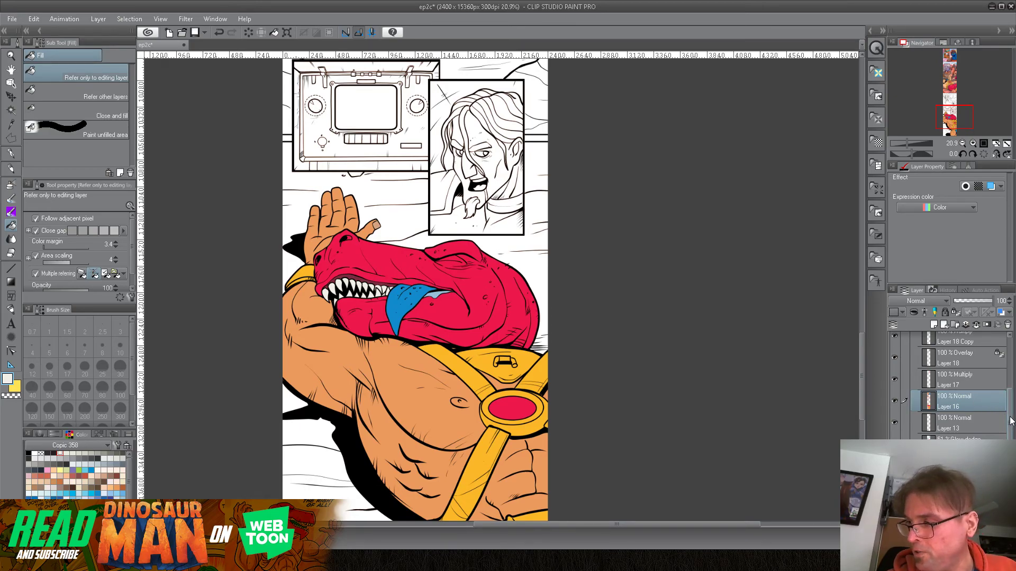
scroll(1008, 421, "down", 2)
left_click(995, 392)
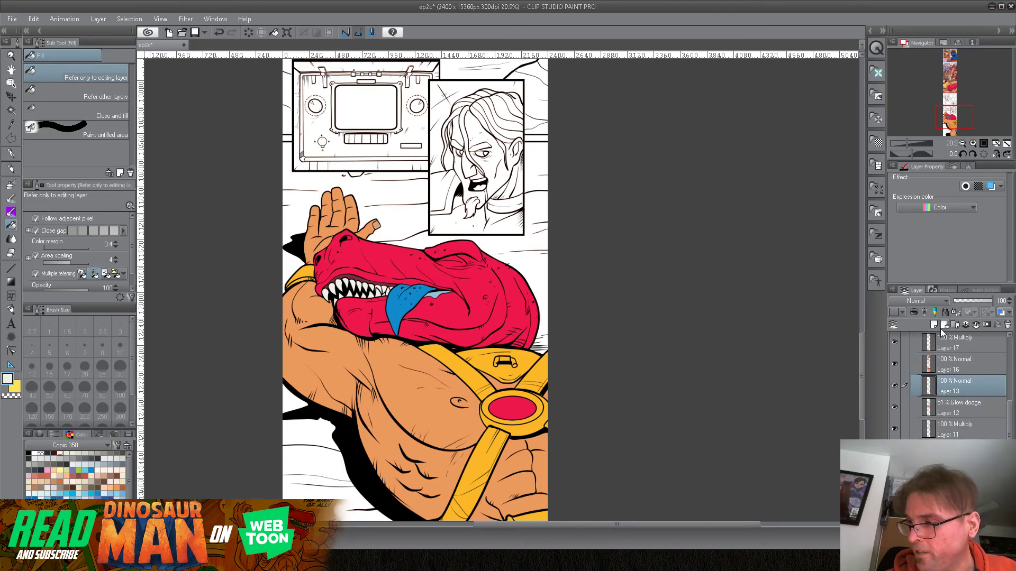
left_click(934, 325)
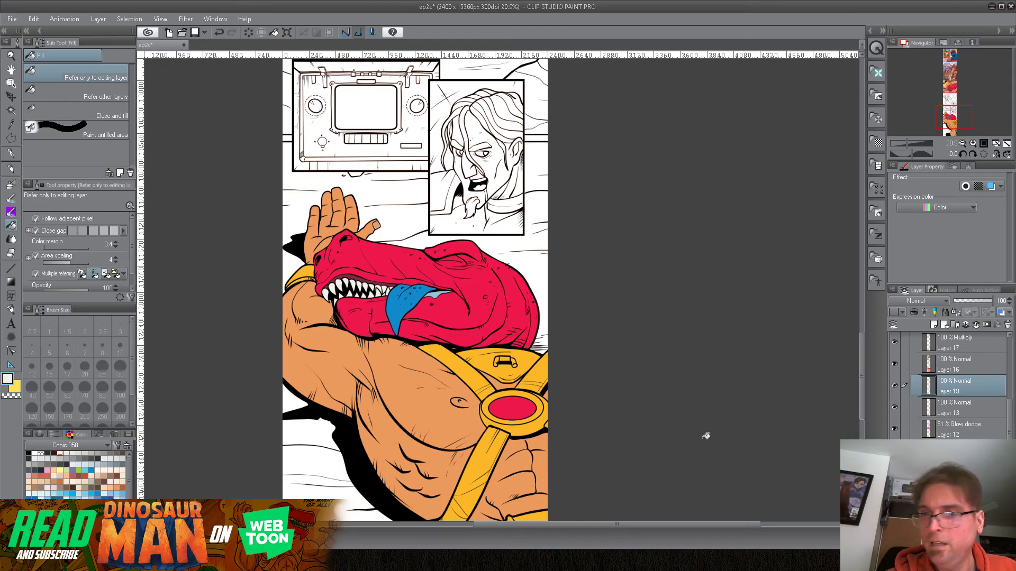
left_click_drag(864, 381, 864, 303)
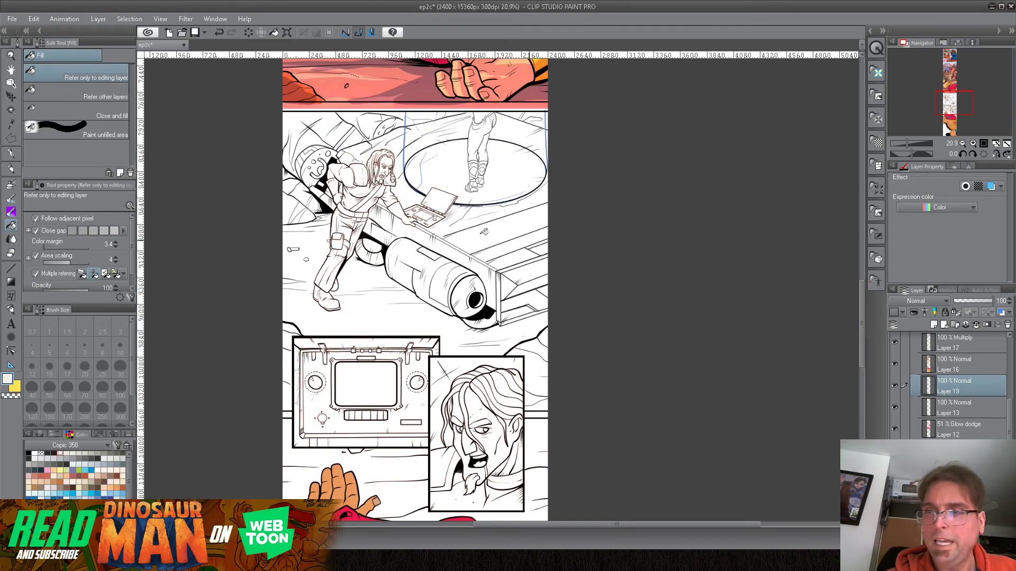
left_click(10, 140)
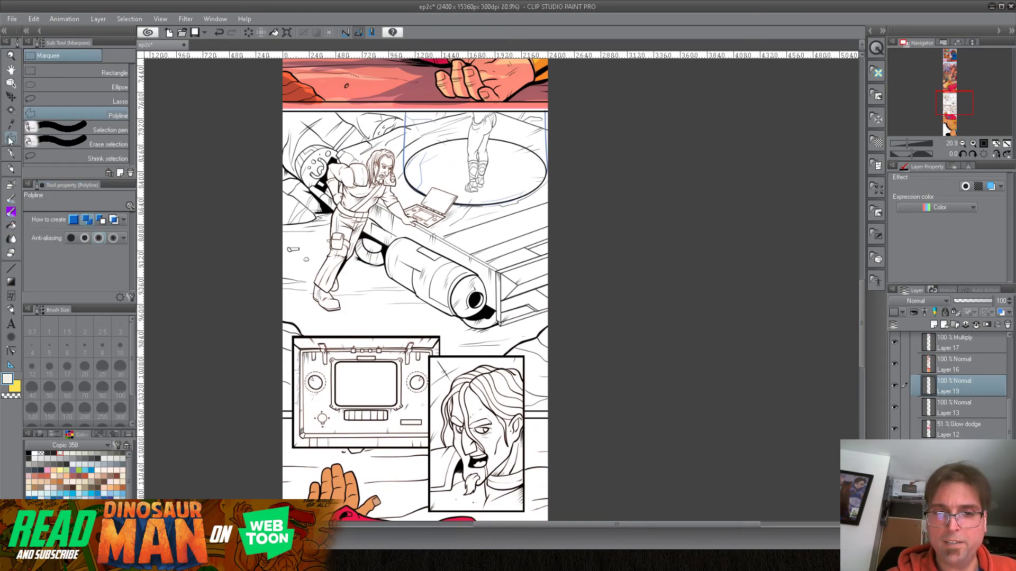
left_click(64, 74)
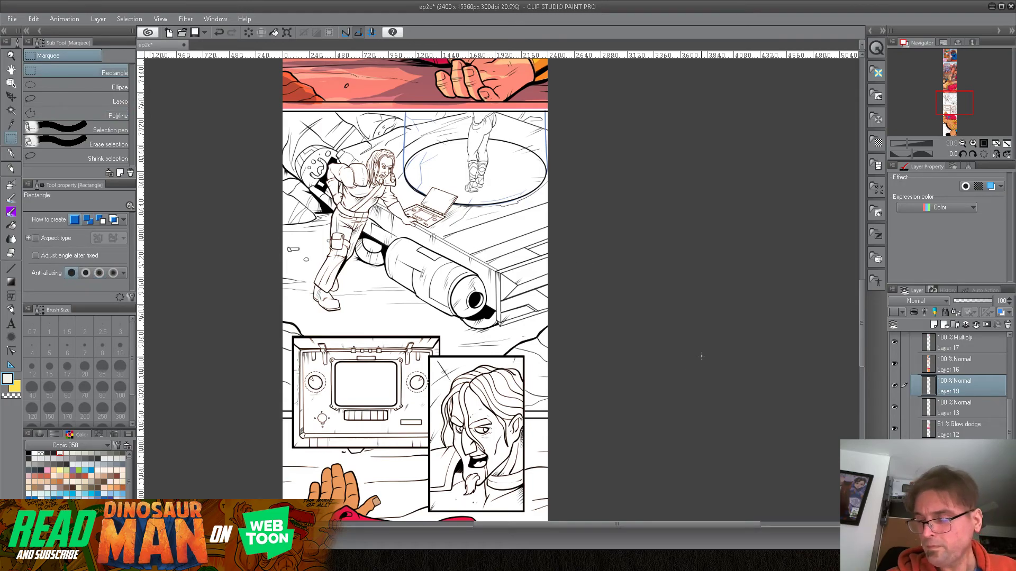
Examine the layers inside and outside the line folder, toggling the visibility of Layer 16 and Layer 6 to identify their contents.
left_click(894, 364)
left_click(894, 364)
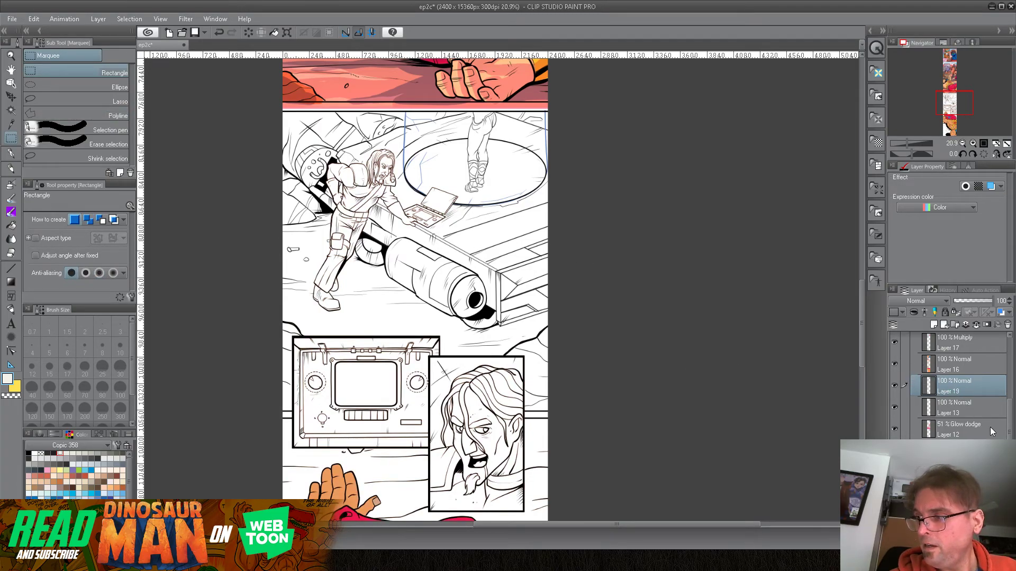
scroll(1005, 426, "down", 5)
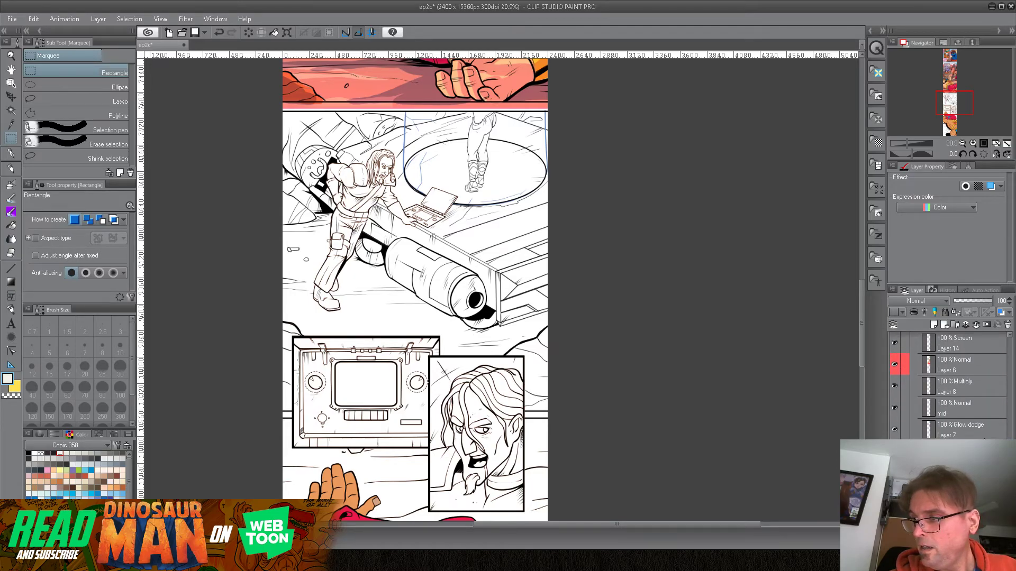
left_click(894, 365)
left_click(894, 366)
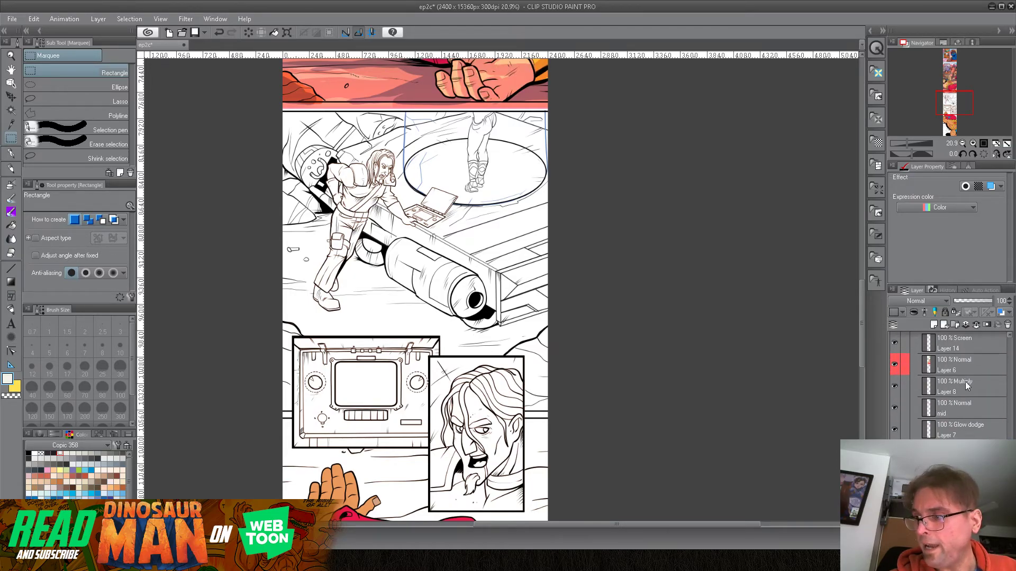
scroll(953, 386, "down", 3)
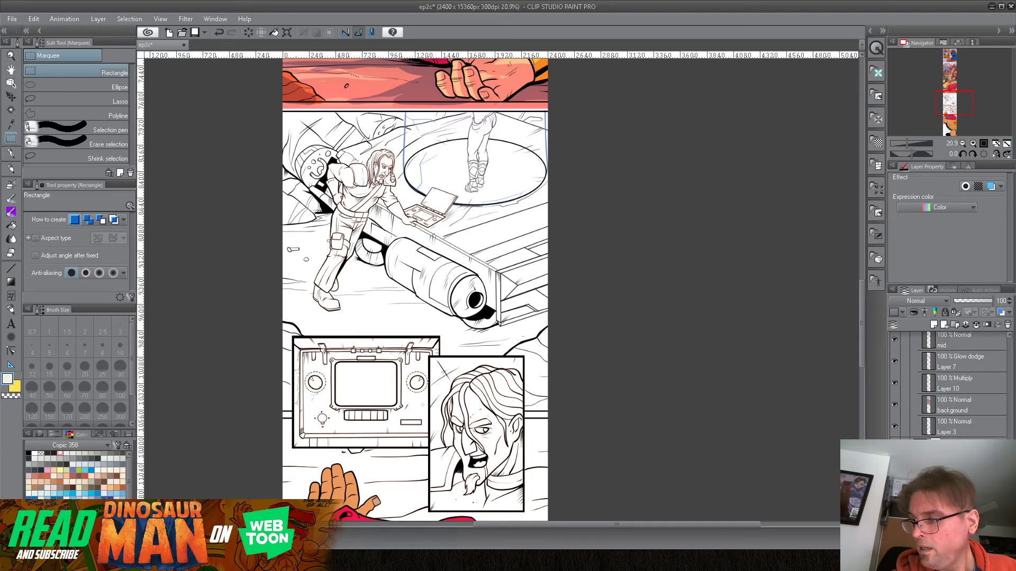
scroll(992, 373, "down", 10)
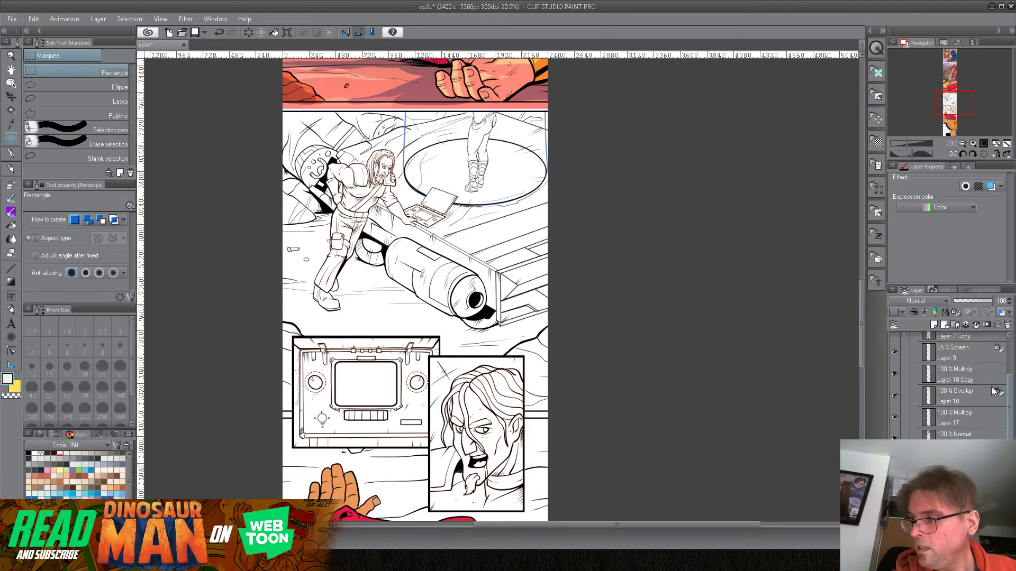
scroll(995, 365, "up", 5)
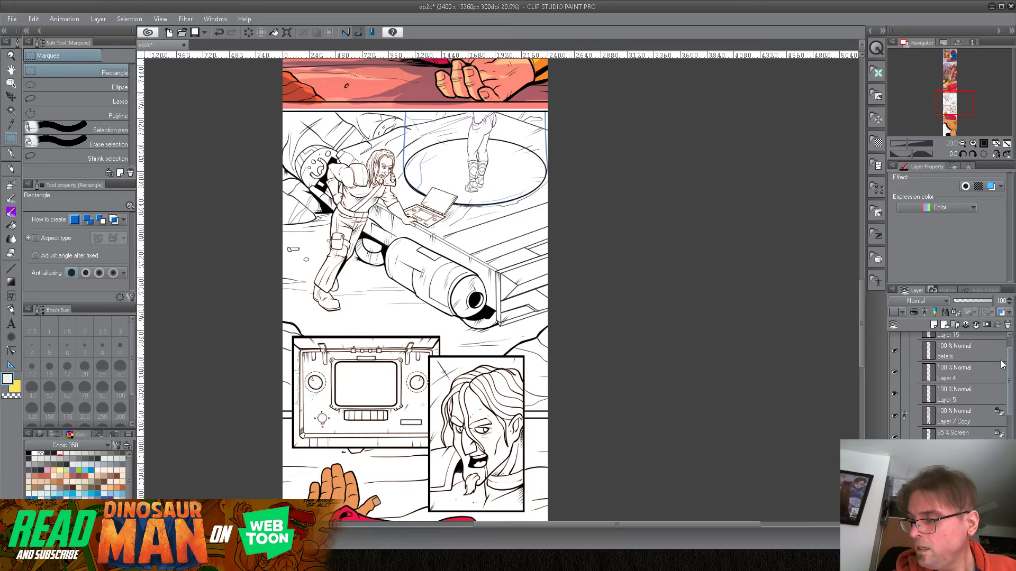
left_click(914, 342)
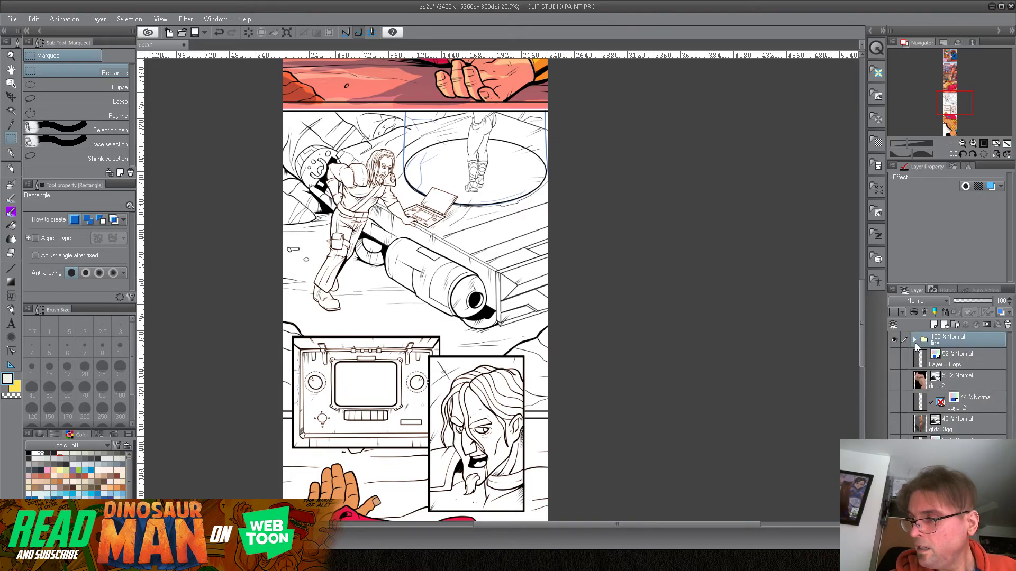
left_click(915, 342)
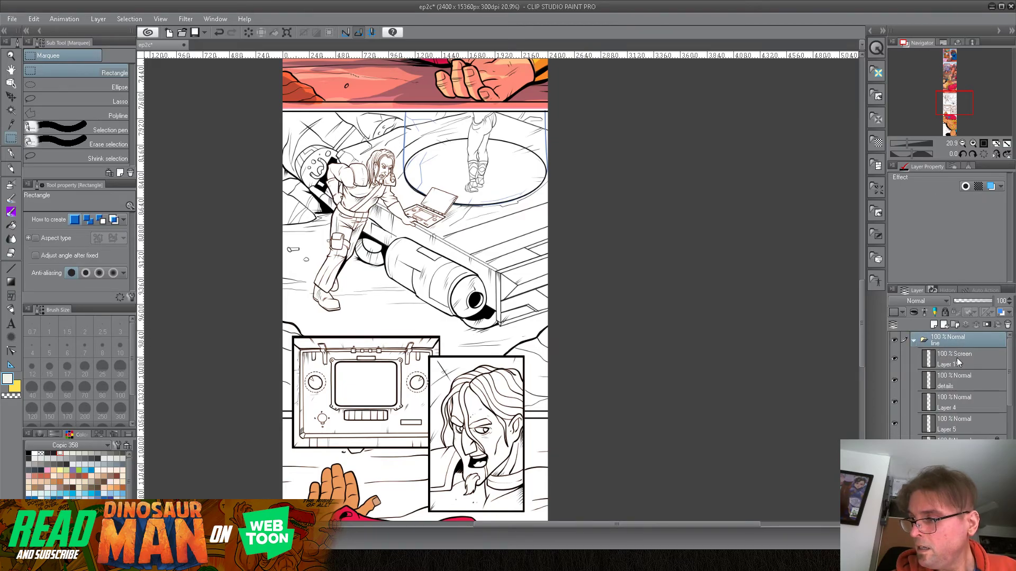
scroll(1011, 386, "down", 1)
scroll(1012, 386, "down", 5)
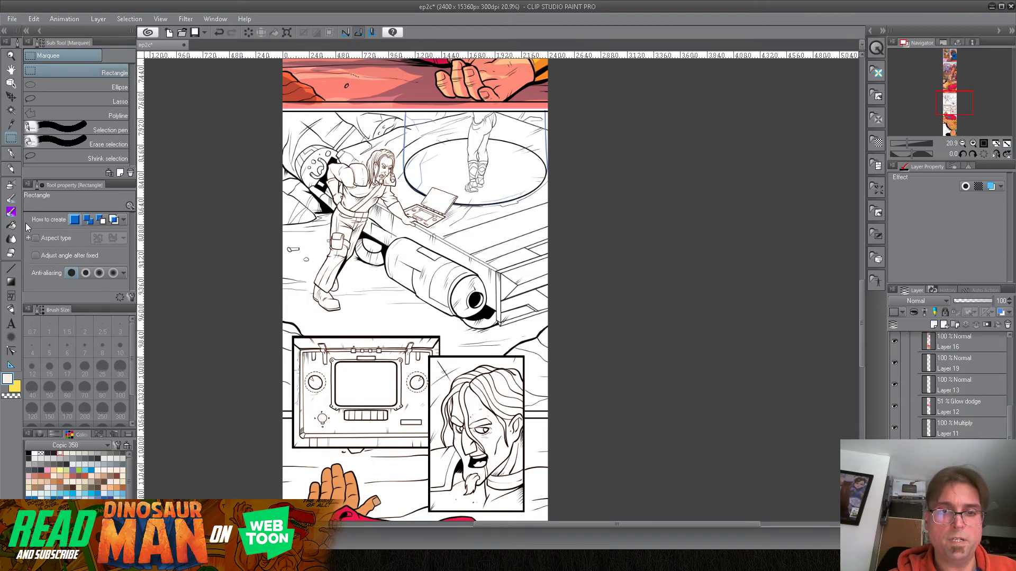
Use the Object tool to select the layer found at the upper border of the uncoloured landscape panel.
left_click(14, 84)
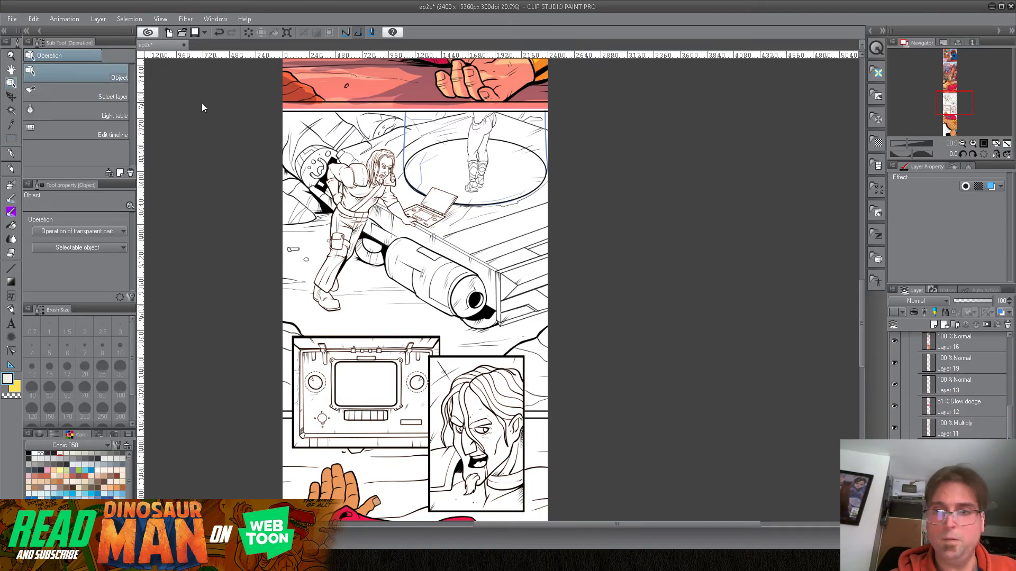
left_click(329, 109)
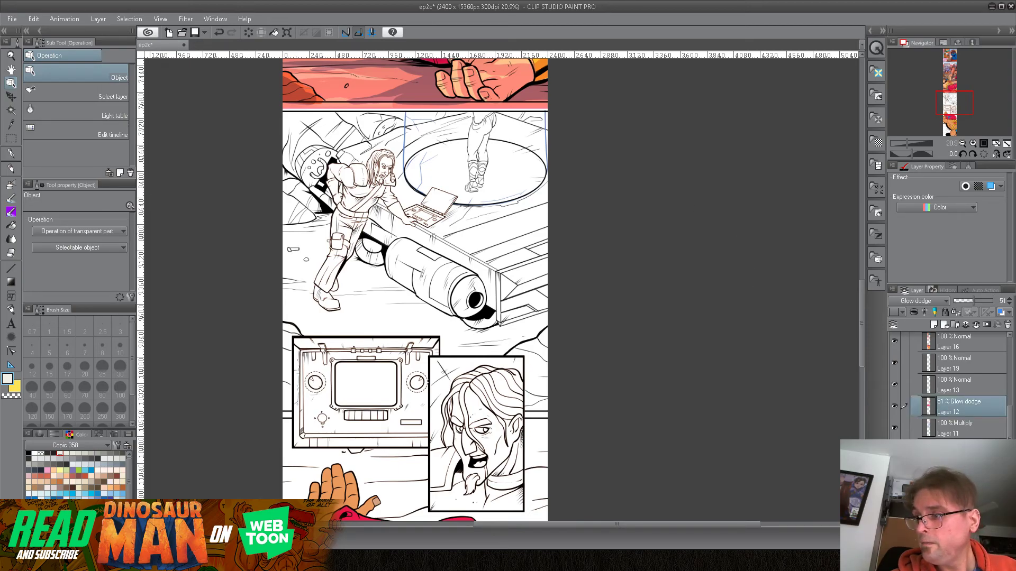
Toggle the visibility of Layer 12 to check its effect, and make Layer 13 the active layer.
left_click(894, 405)
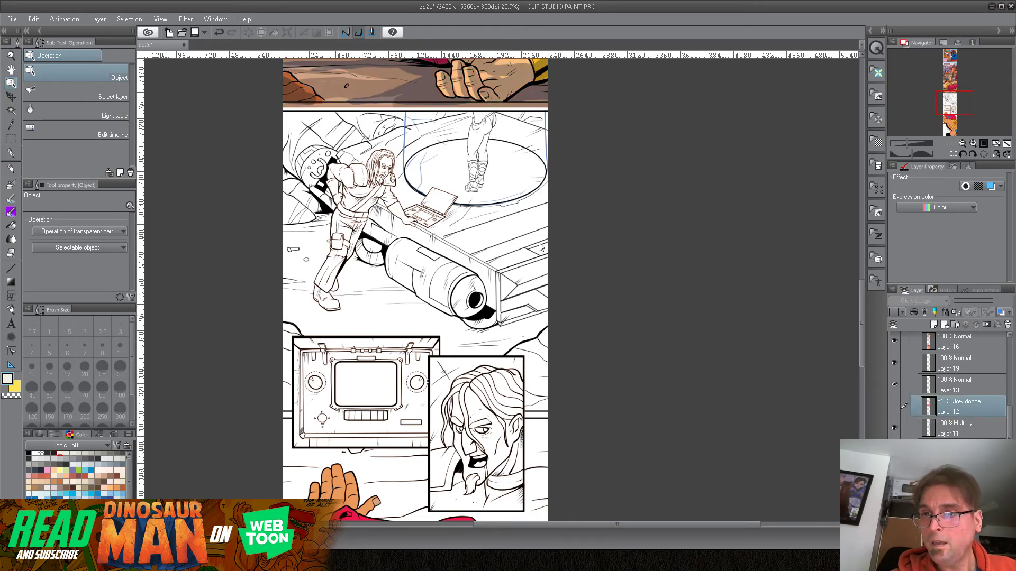
left_click(343, 109)
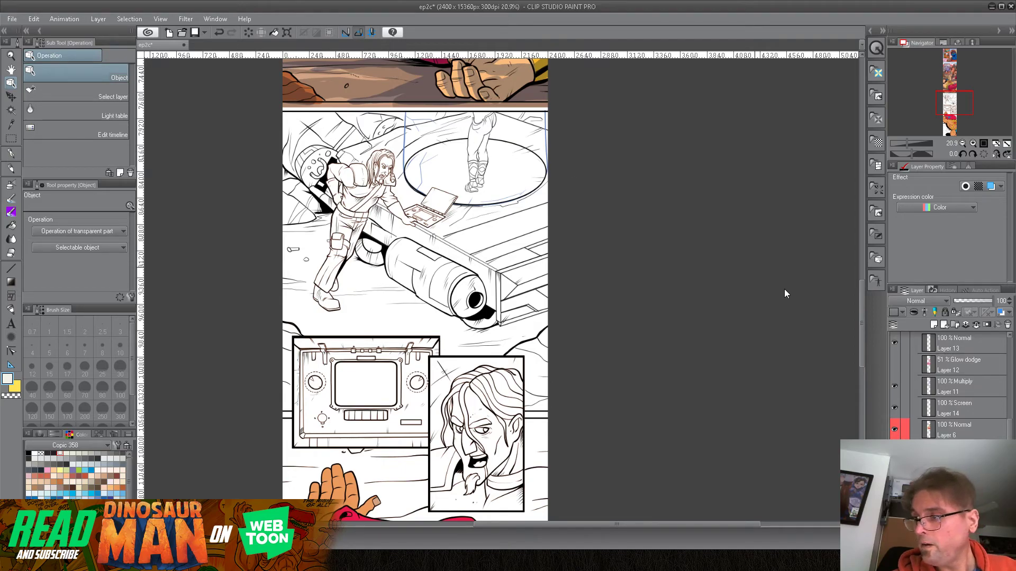
left_click(894, 365)
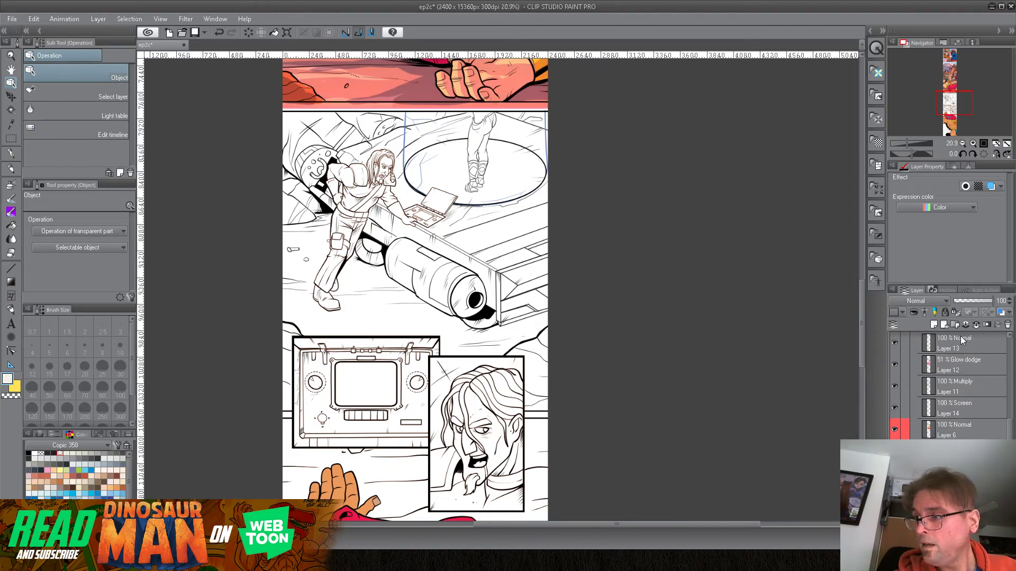
left_click(942, 343)
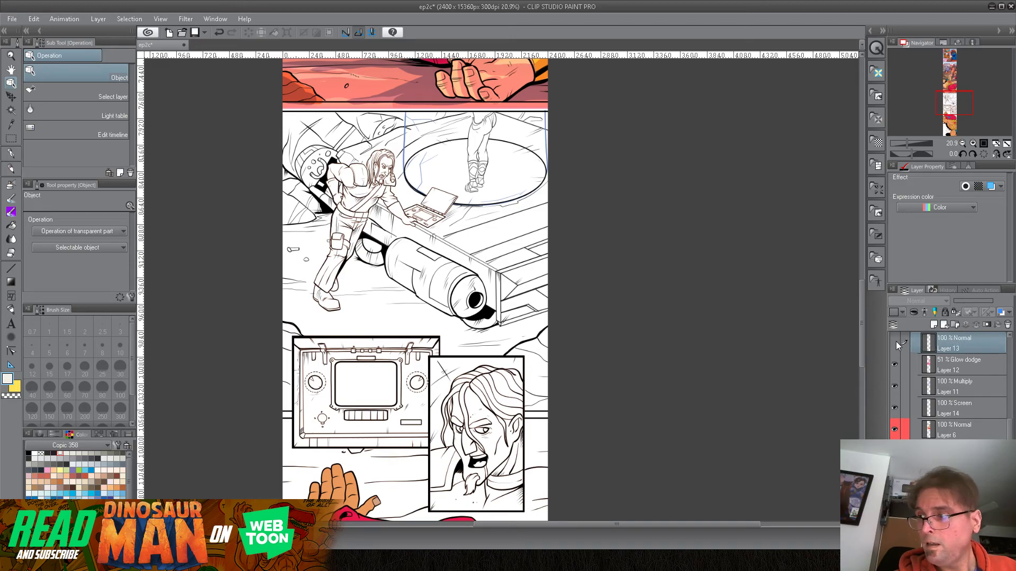
Cover the tinted gutter strip below the coloured panel with white, using the Soft airbrush at density 100 inside a rectangular selection, and deselect.
left_click(11, 138)
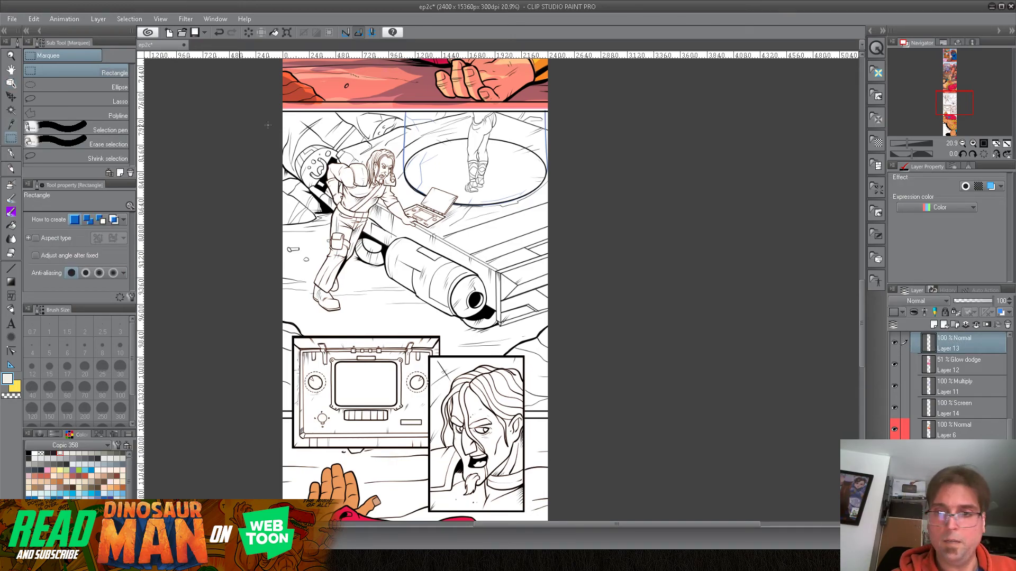
left_click_drag(280, 101, 564, 110)
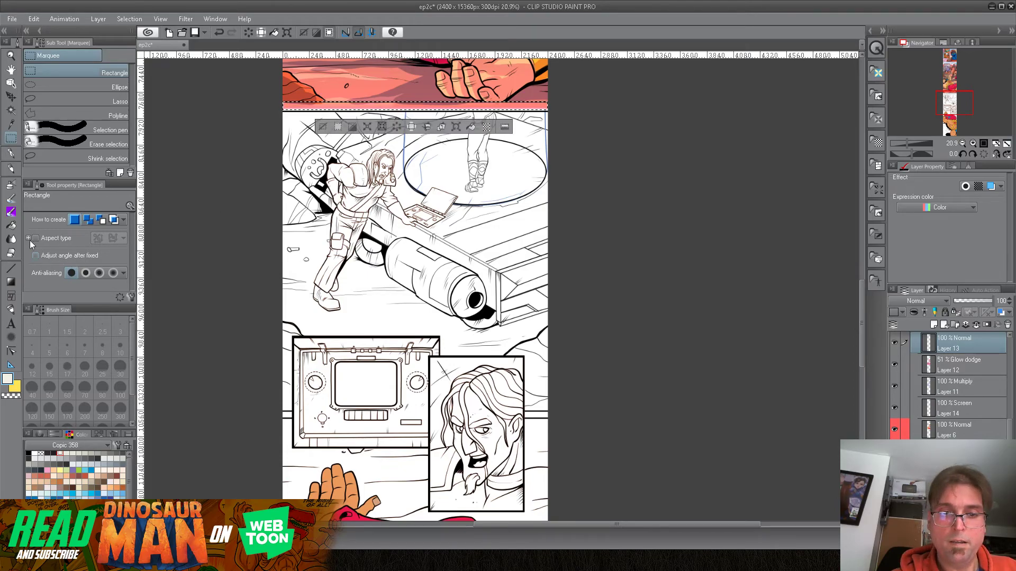
left_click(10, 188)
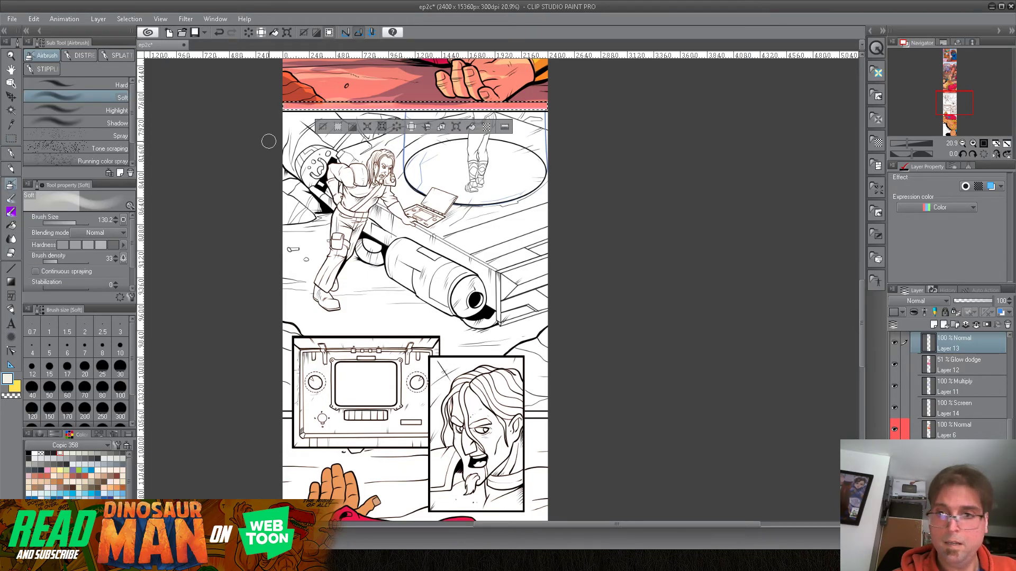
left_click(35, 453)
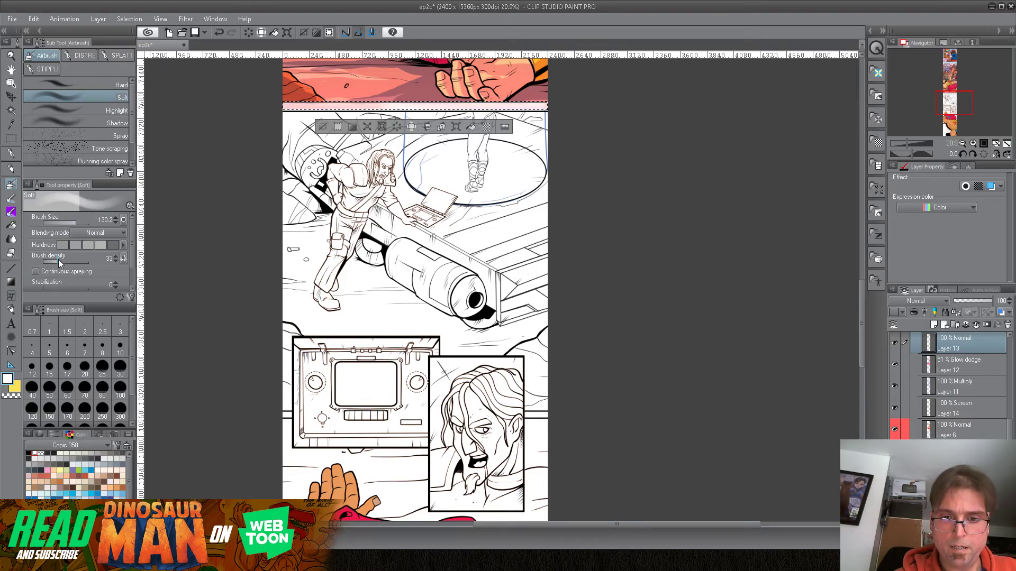
left_click_drag(62, 259, 94, 267)
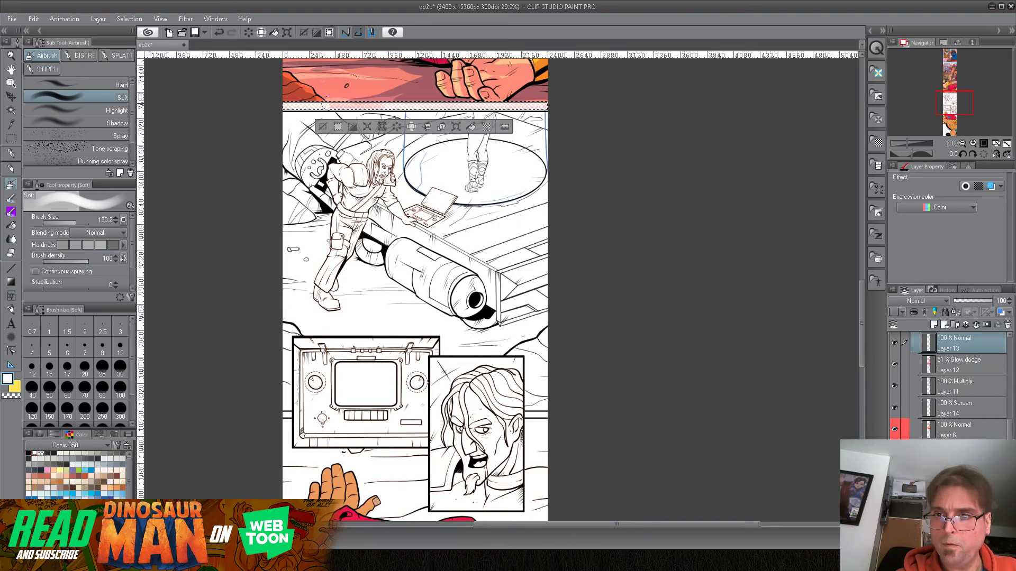
mouse_move(557, 105)
left_mouse_down()
mouse_move(339, 107)
mouse_move(423, 107)
left_mouse_up()
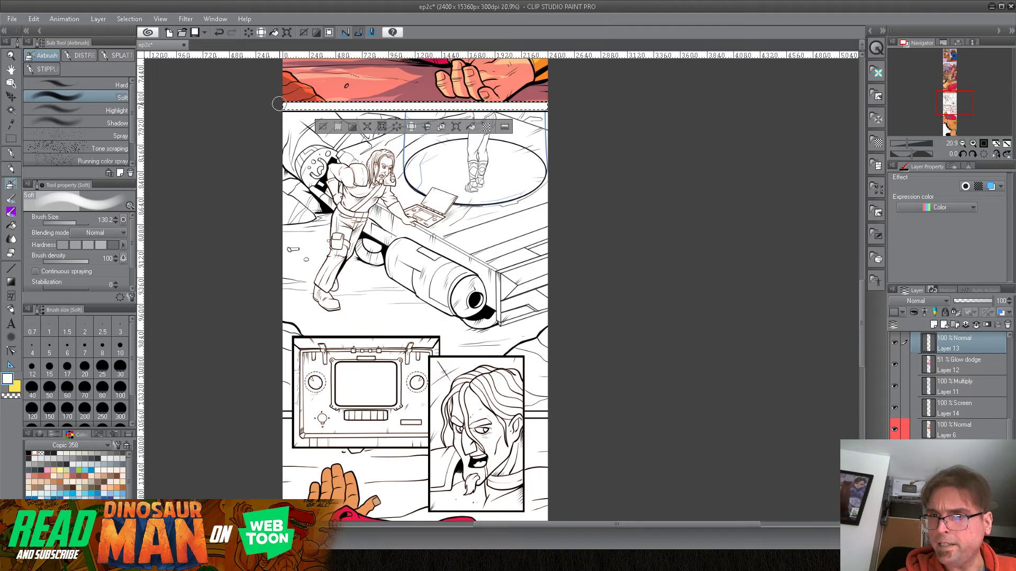
left_click(123, 19)
left_click(139, 44)
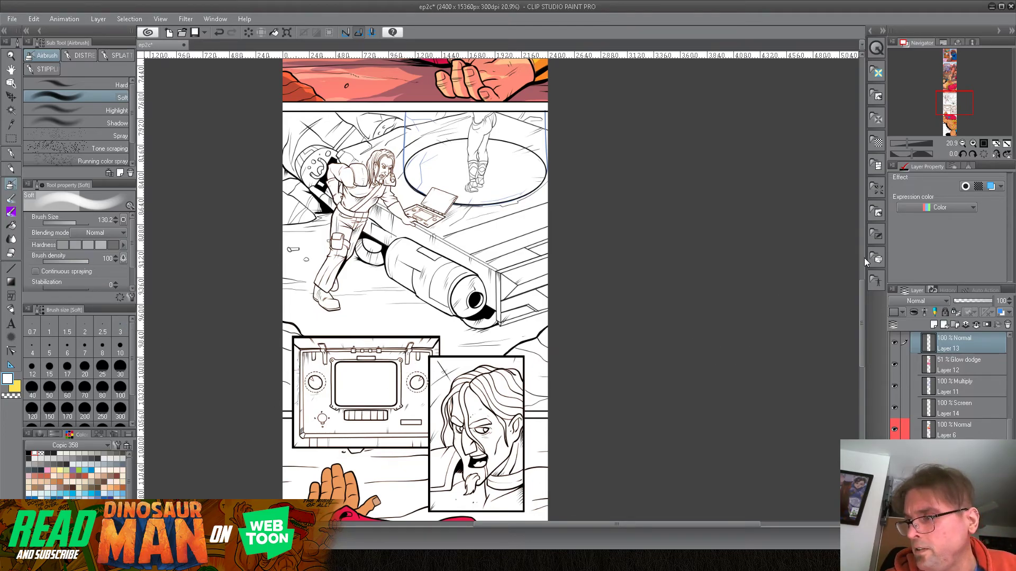
Examine the remaining uncoloured panels and toggle the visibility of Layer 13, Layer 6 and the background layer to identify their contents.
left_click_drag(862, 287, 868, 318)
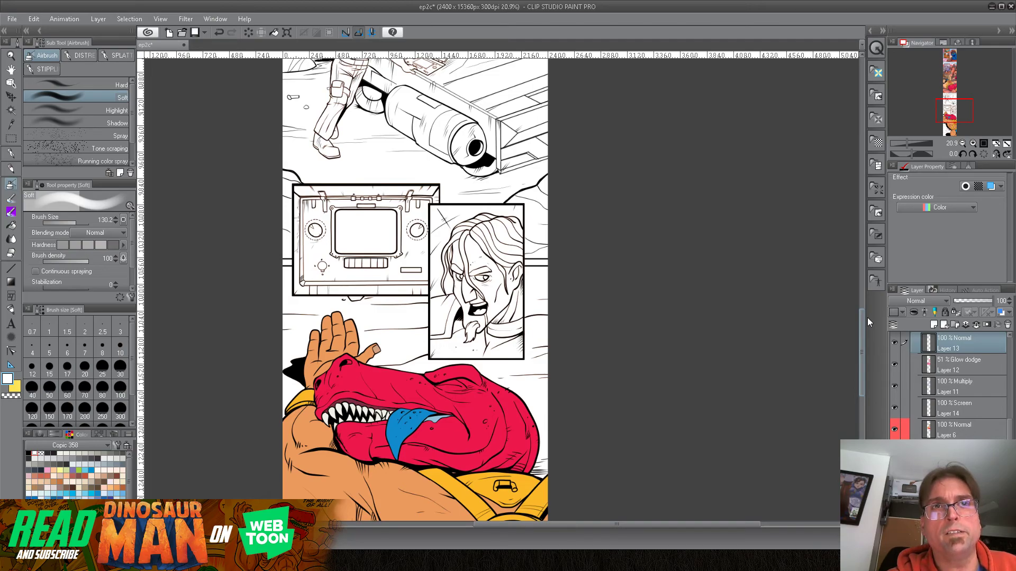
left_click_drag(868, 317, 868, 319)
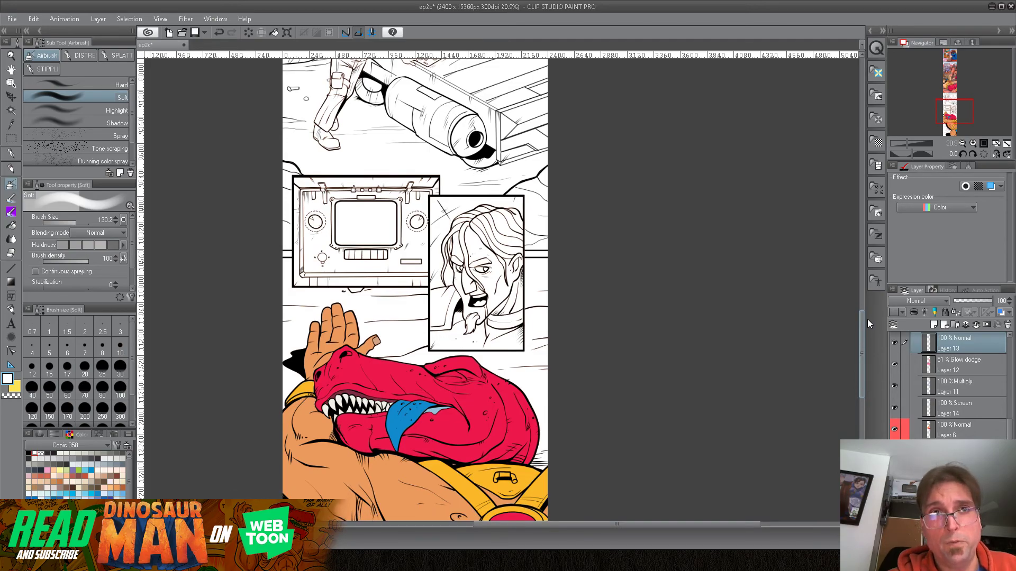
left_click_drag(868, 319, 843, 281)
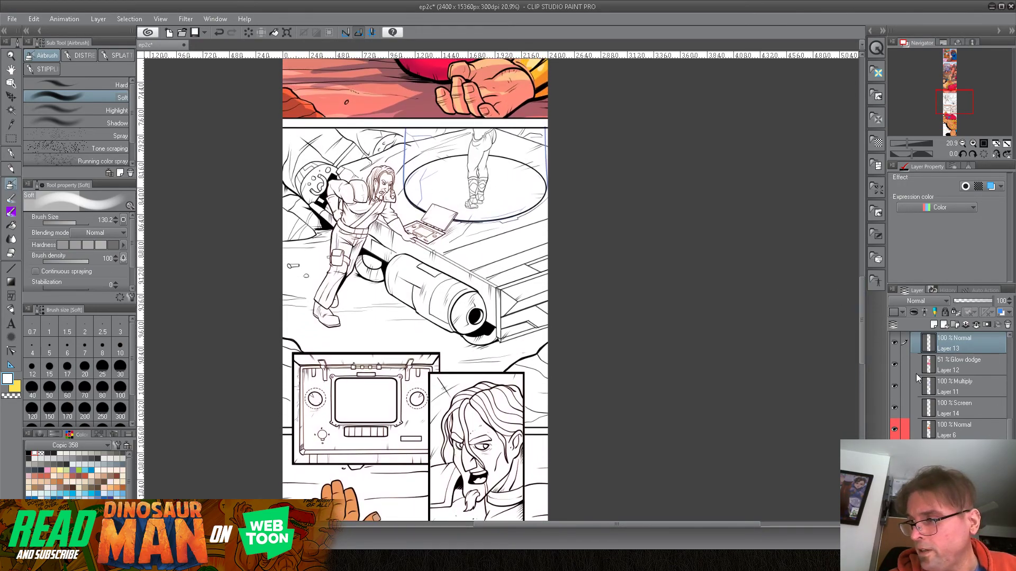
left_click(894, 343)
left_click(894, 344)
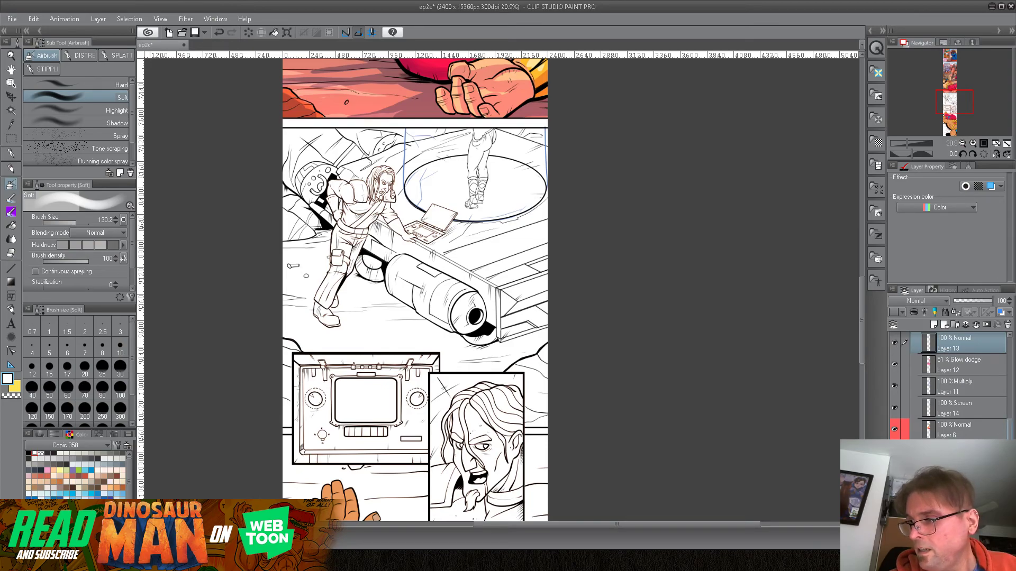
scroll(941, 420, "down", 2)
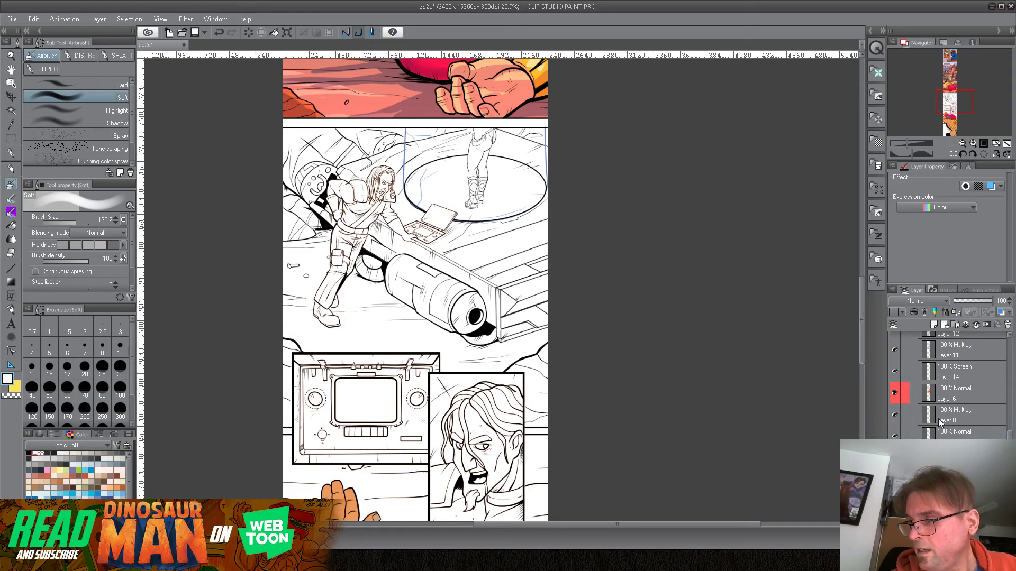
left_click(893, 392)
left_click(893, 392)
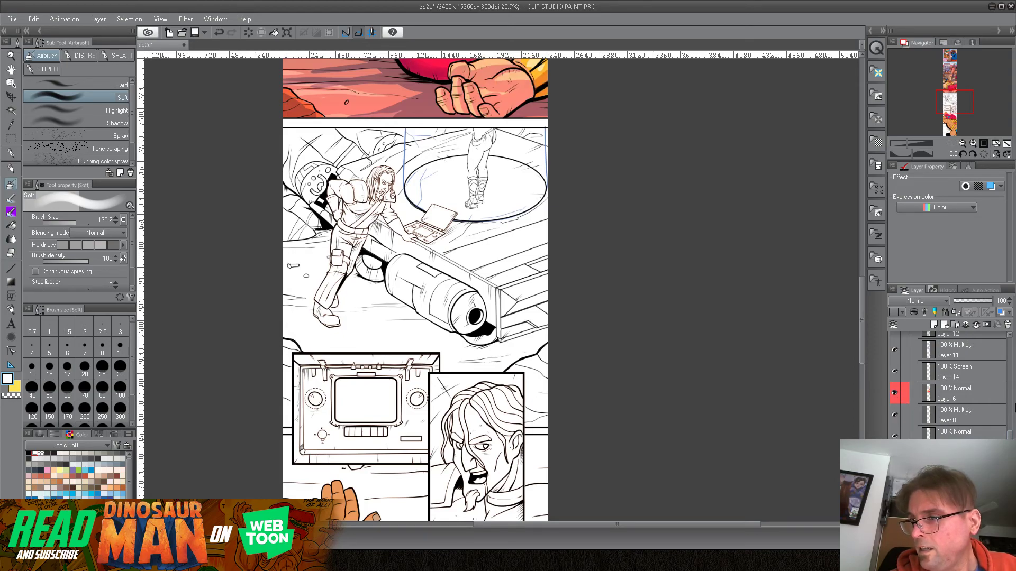
scroll(993, 421, "down", 4)
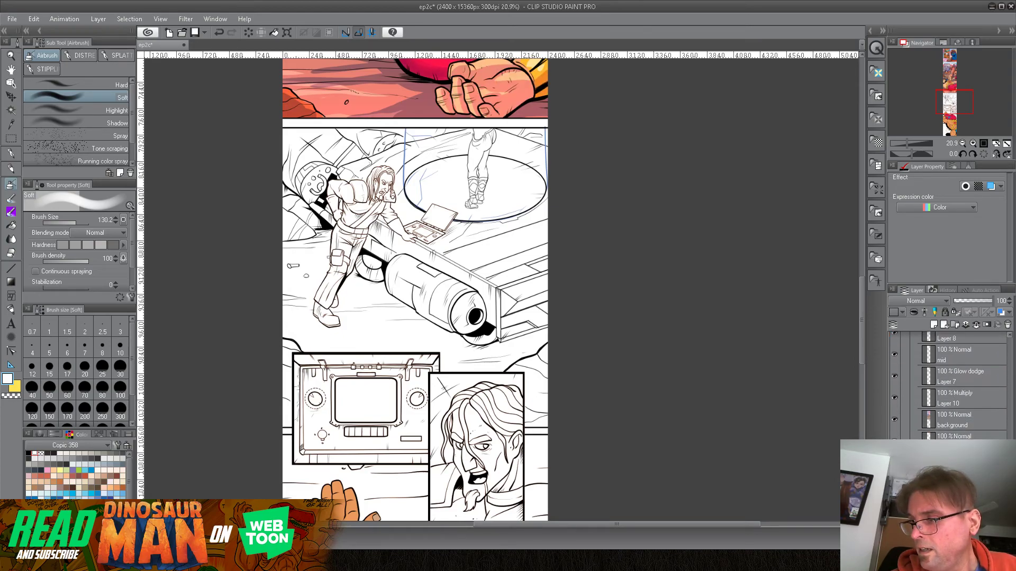
left_click(895, 419)
left_click(895, 419)
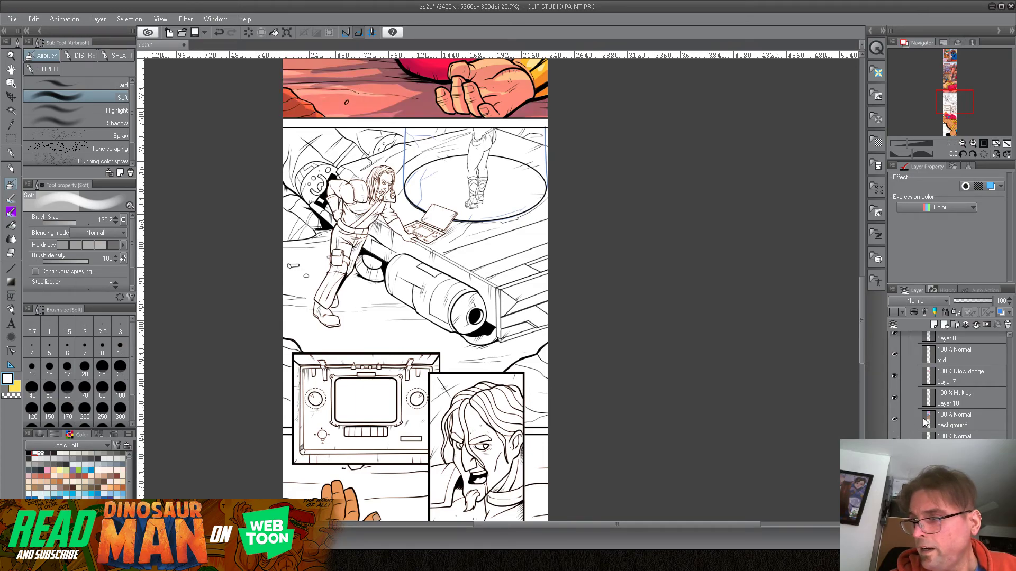
scroll(1012, 430, "up", 5)
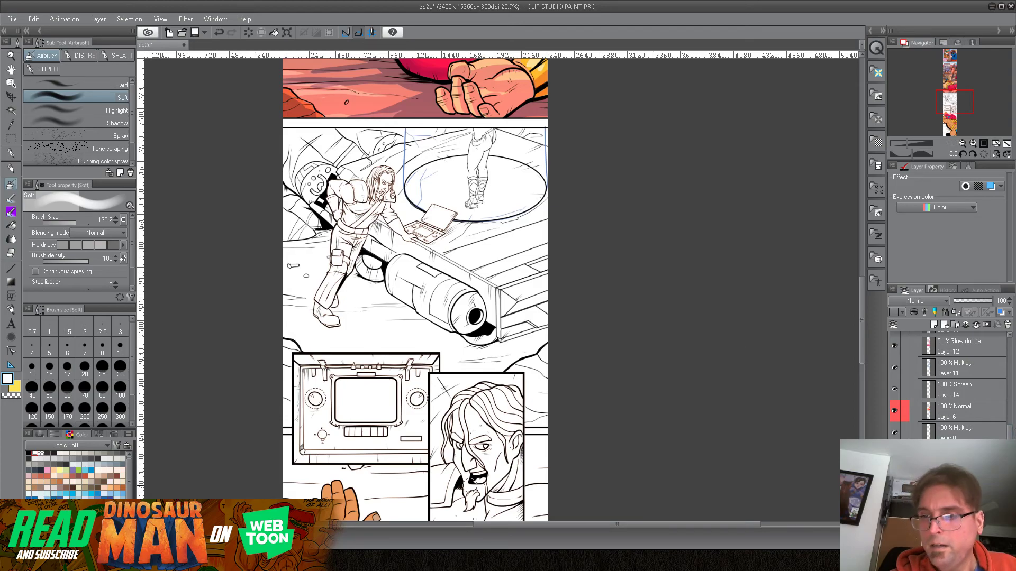
Make a rectangular selection over the dinosaur panel, from the lower part of the inset panels to the page's bottom edge, and switch to the Fill tool.
mouse_move(863, 304)
left_mouse_down()
mouse_move(865, 335)
mouse_move(858, 305)
mouse_move(859, 322)
left_mouse_up()
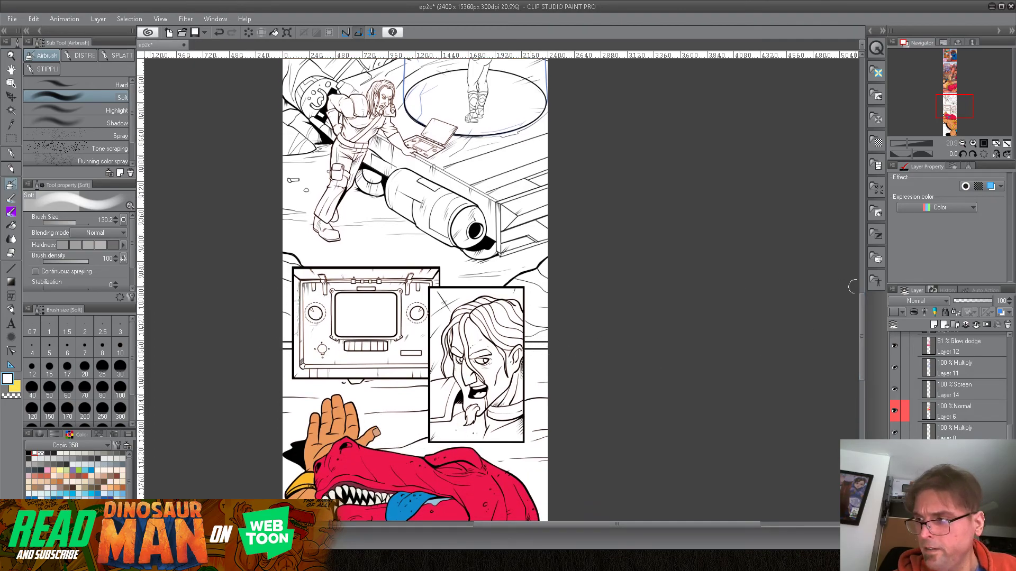
left_click_drag(863, 300, 874, 354)
left_click(11, 138)
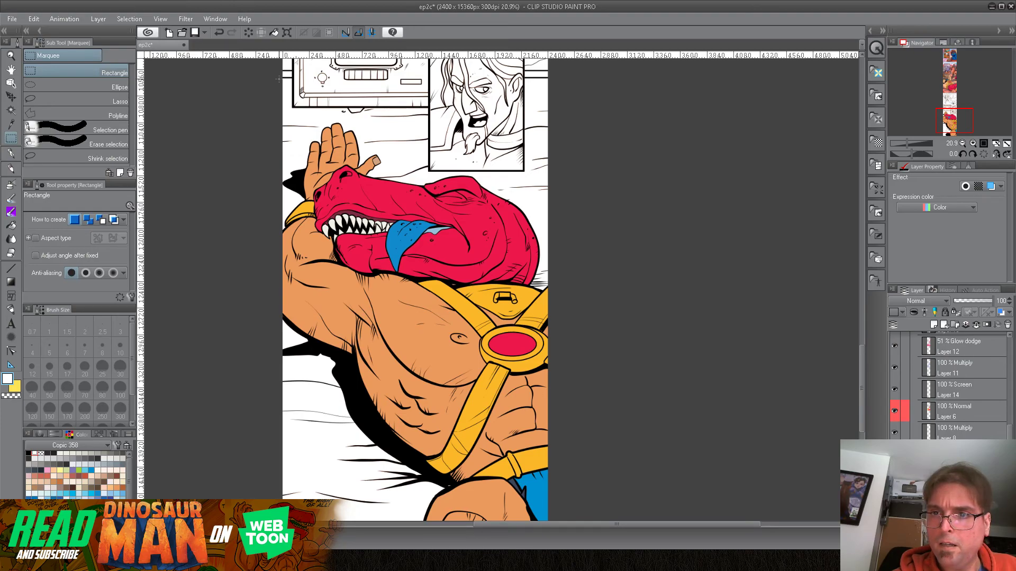
left_click_drag(281, 78, 550, 516)
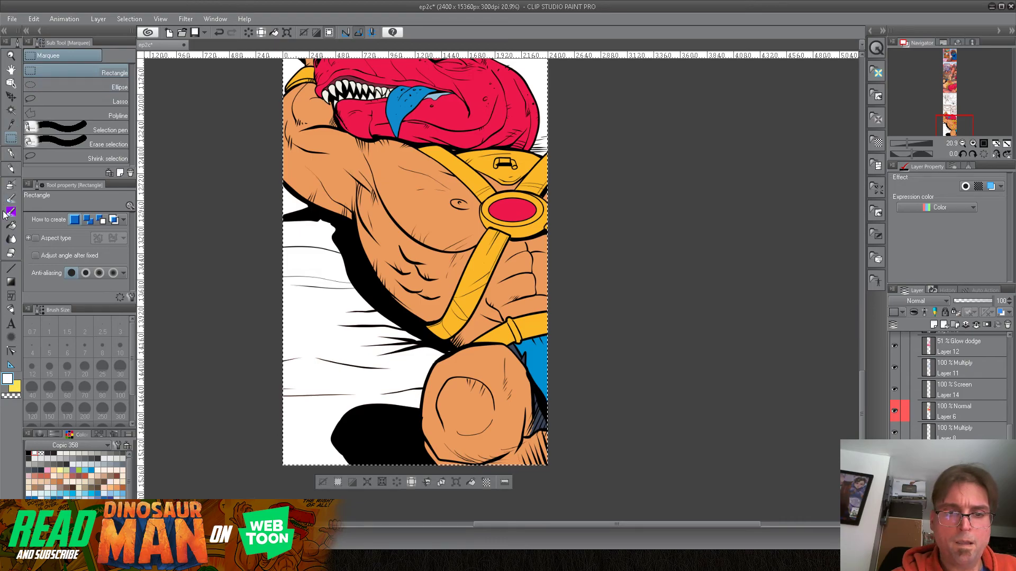
left_click(10, 227)
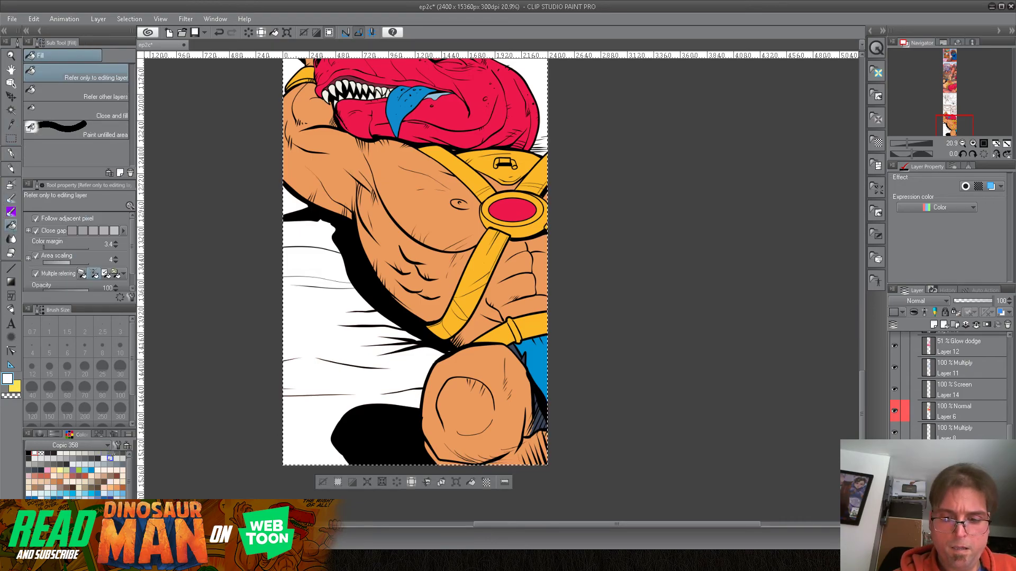
Fill the white ground around the lying dinosaur character with a light tan from the Copic colour set.
left_click(104, 476)
left_click(365, 330)
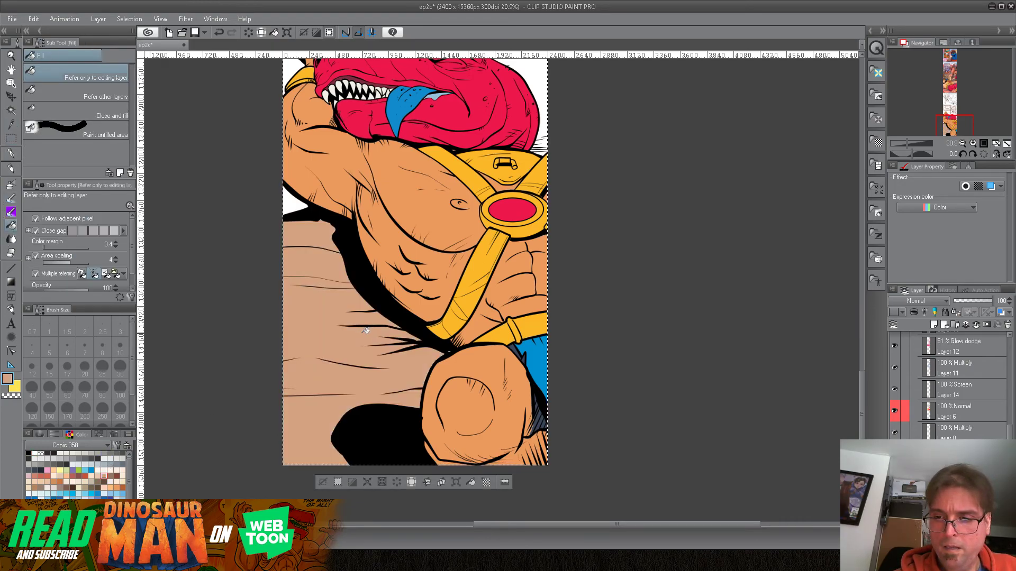
left_click(295, 205)
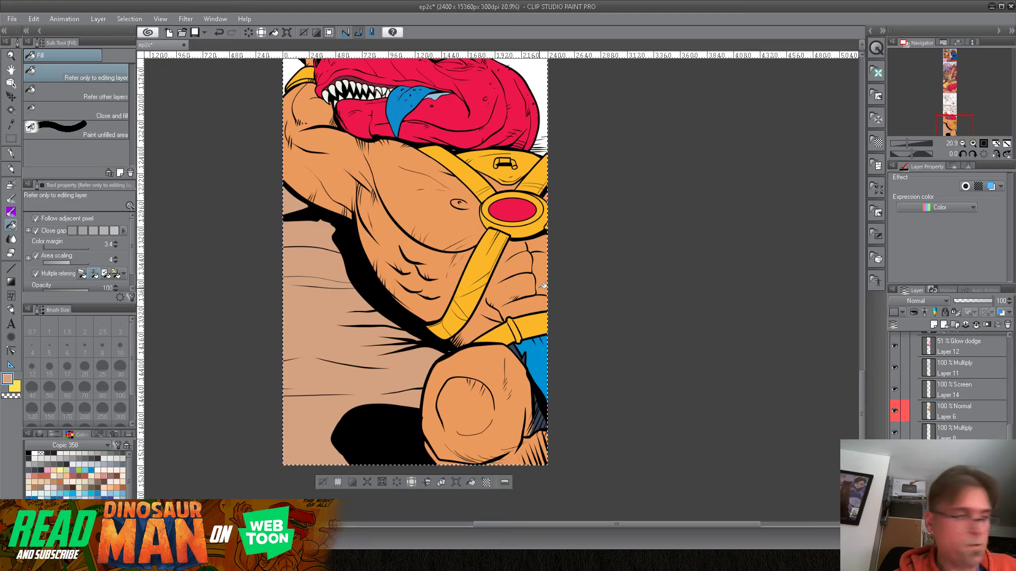
scroll(472, 247, "up", 3)
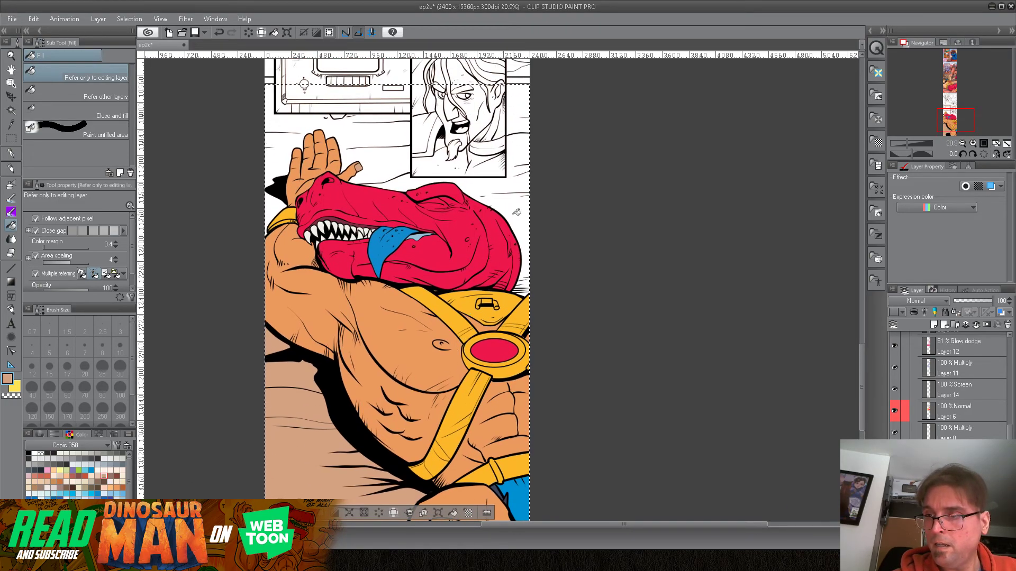
left_click(518, 209)
left_click(389, 159)
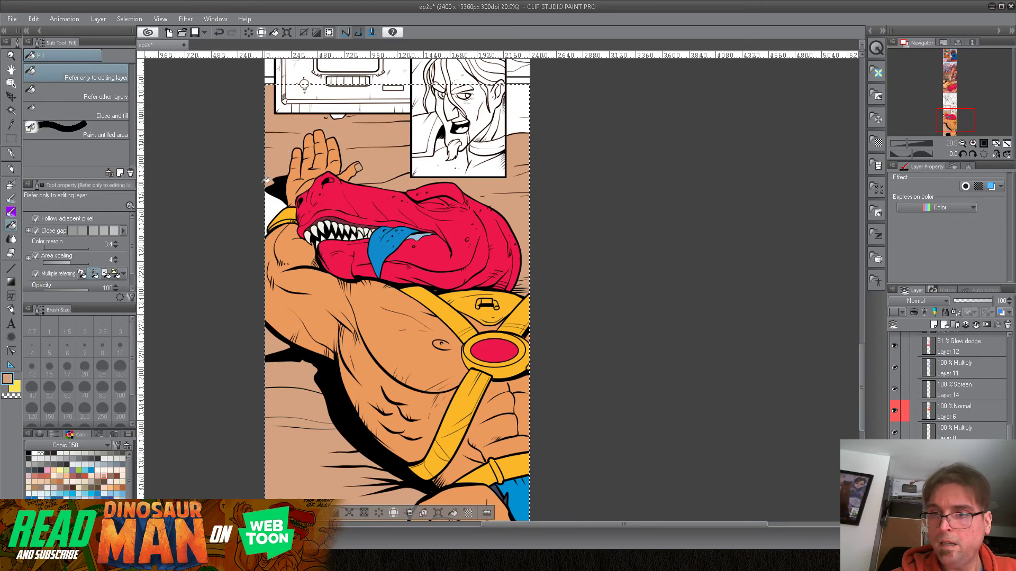
scroll(364, 158, "up", 3)
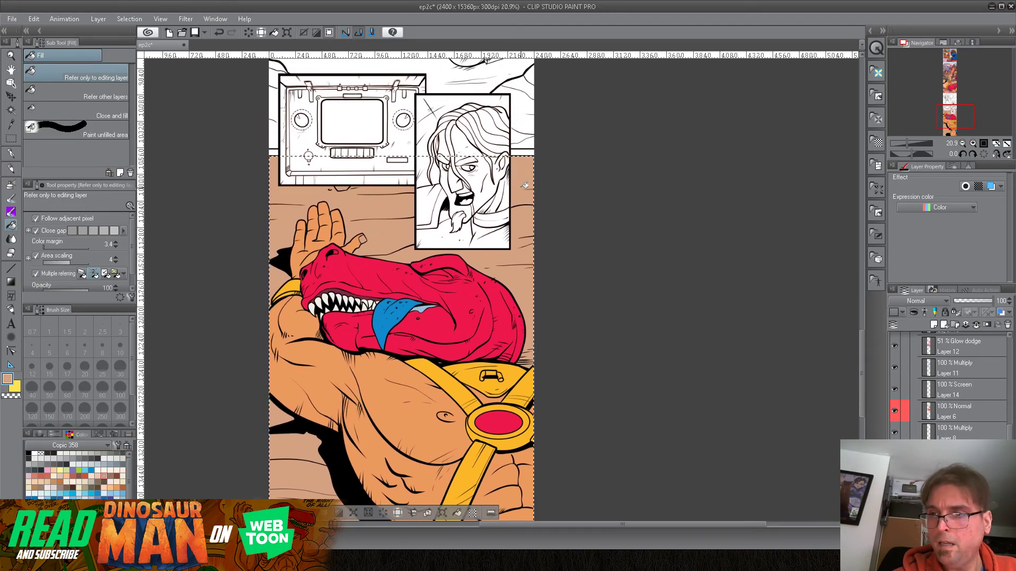
left_click_drag(489, 365, 444, 255)
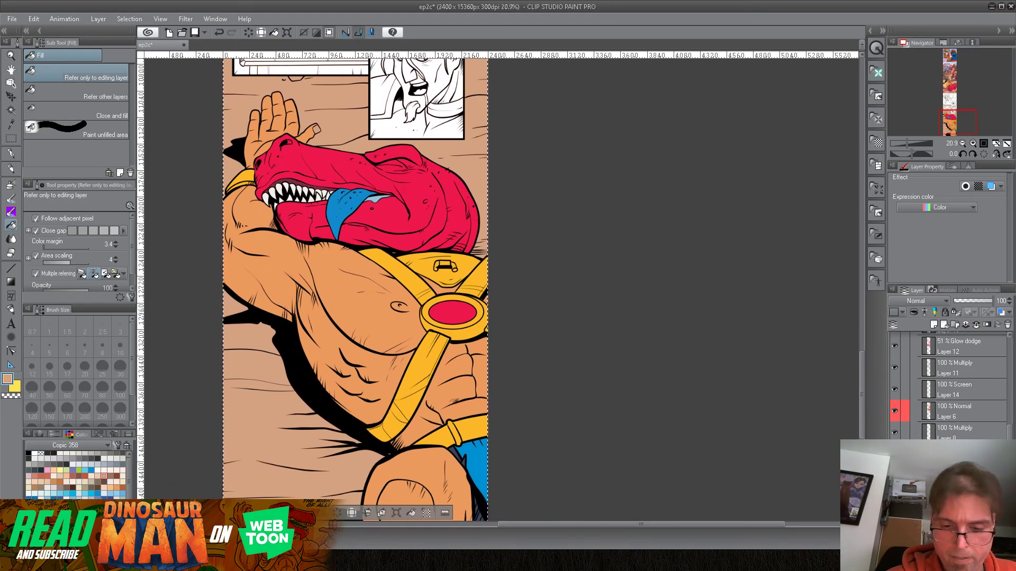
Refill the ground areas around the dinosaur character with a darker brown from the Copic colour set.
left_click(110, 475)
left_click(260, 427)
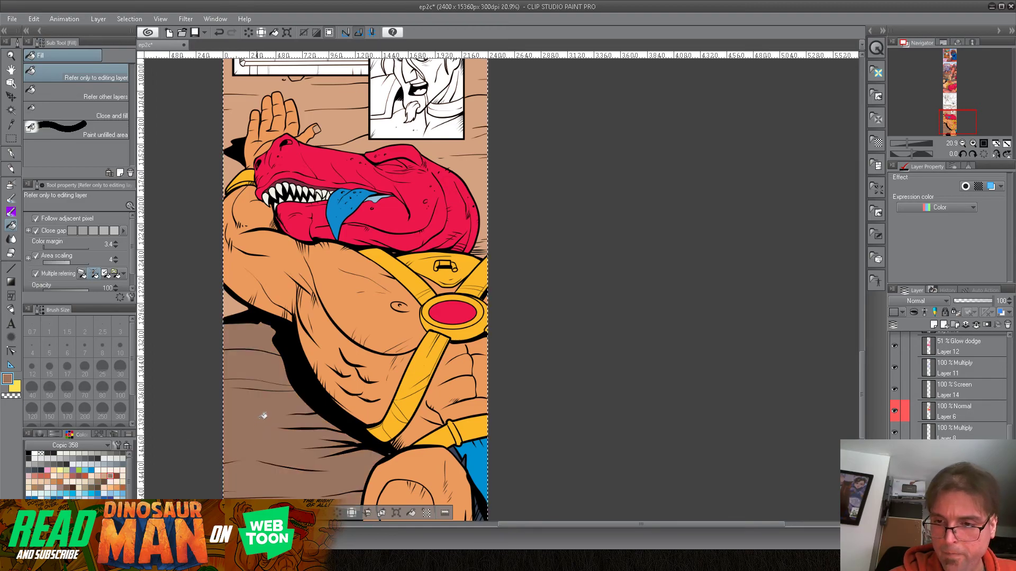
left_click(324, 119)
left_click(371, 144)
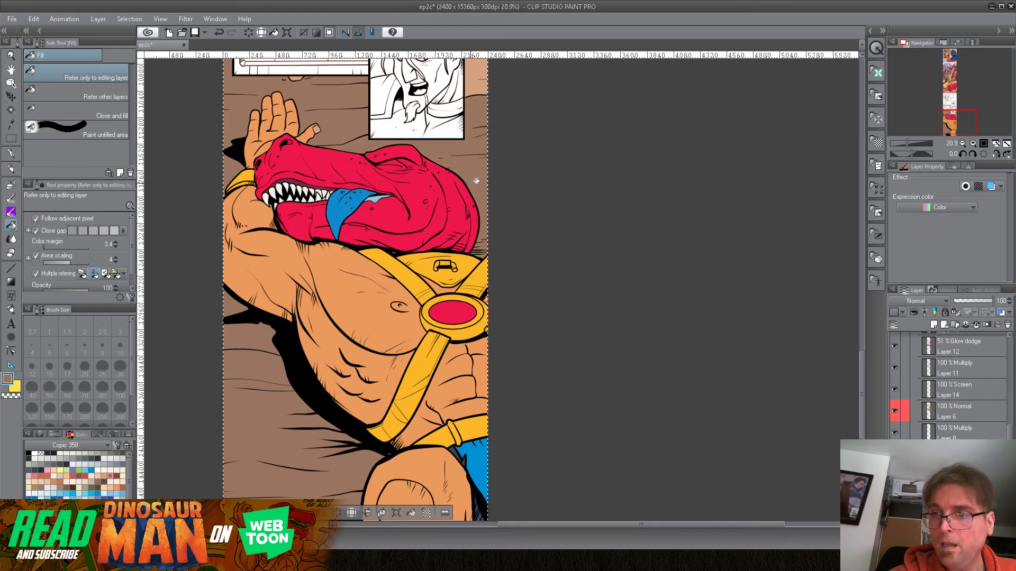
left_click_drag(466, 139, 467, 253)
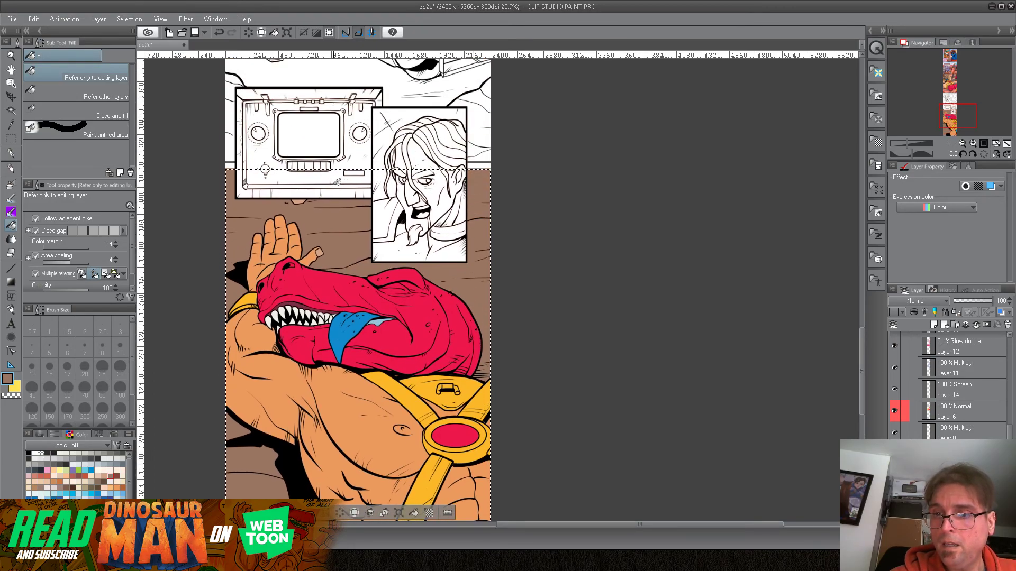
scroll(357, 374, "down", 6)
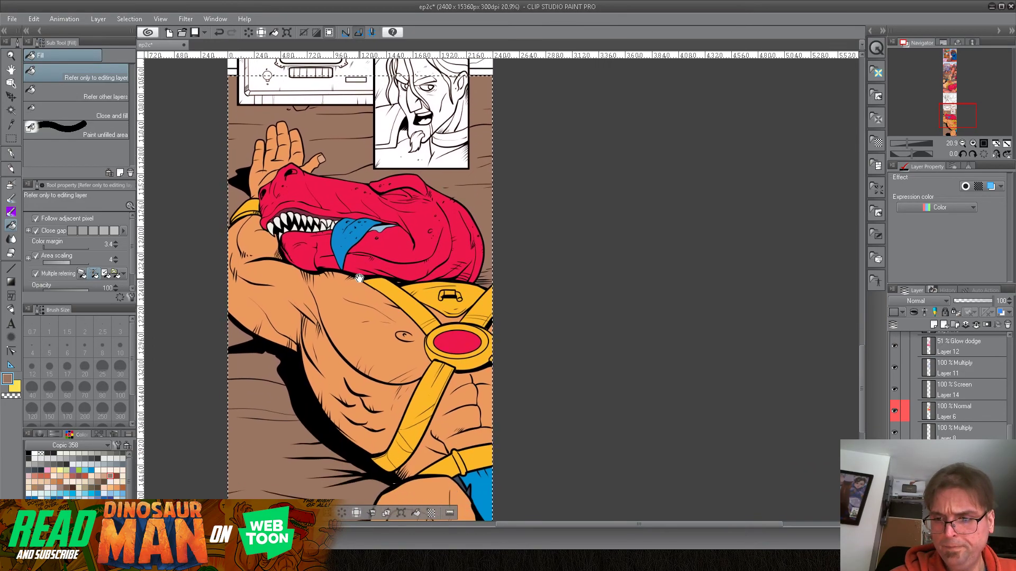
scroll(397, 317, "up", 3)
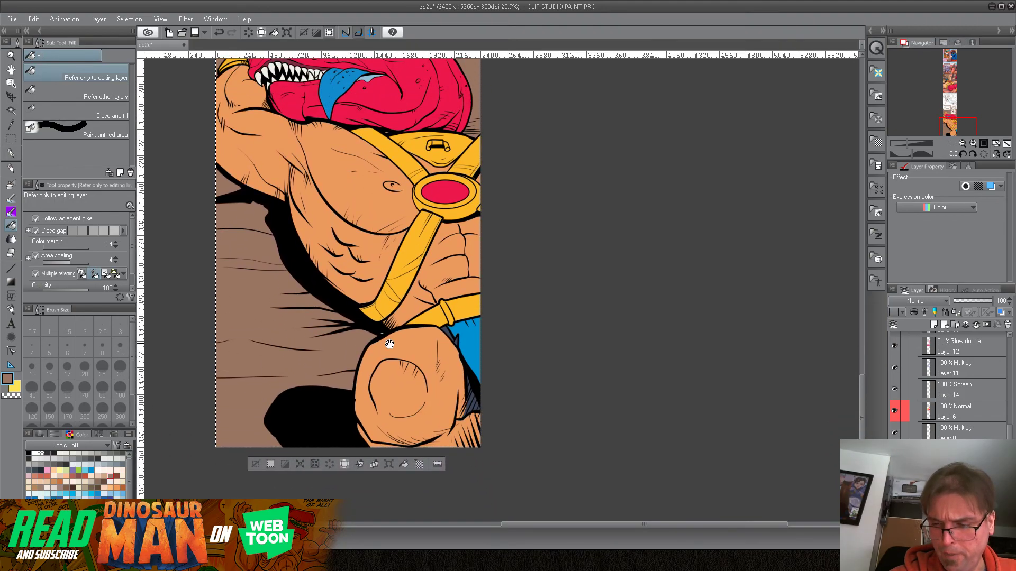
Make a rectangular selection over the large uncoloured panel with the man and laptop, spanning the full page width.
scroll(397, 314, "down", 4)
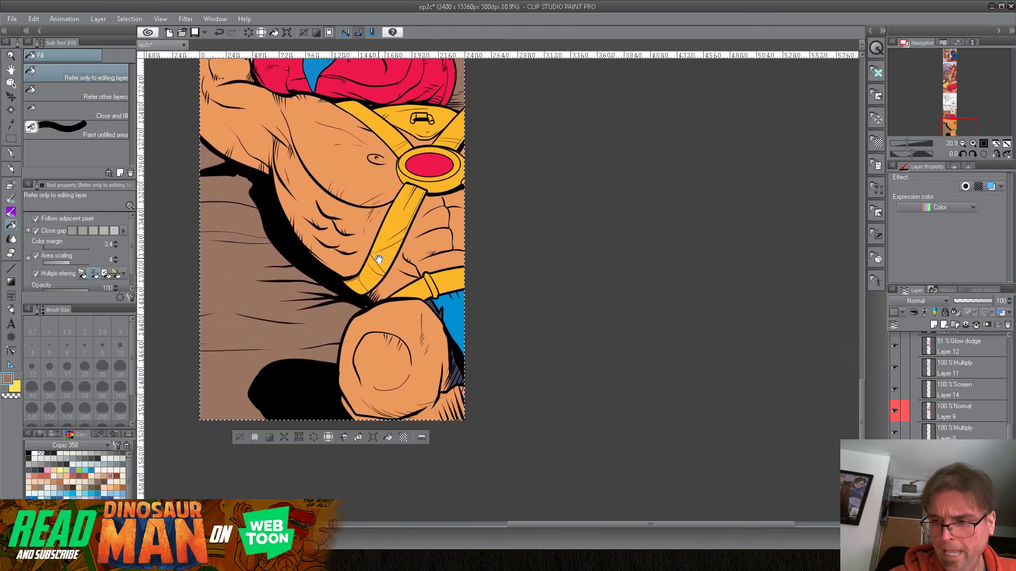
scroll(391, 342, "up", 3)
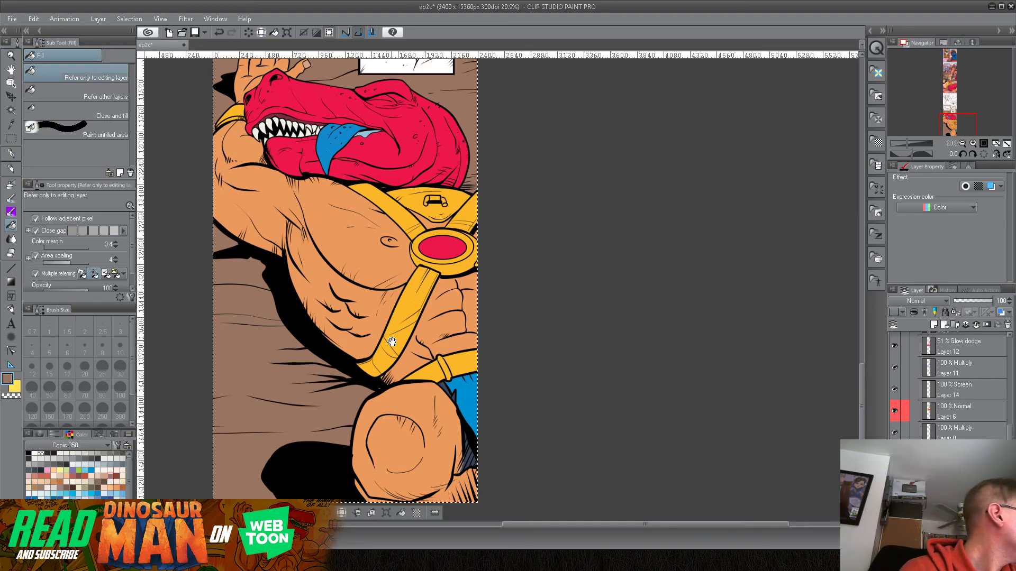
scroll(392, 342, "up", 6)
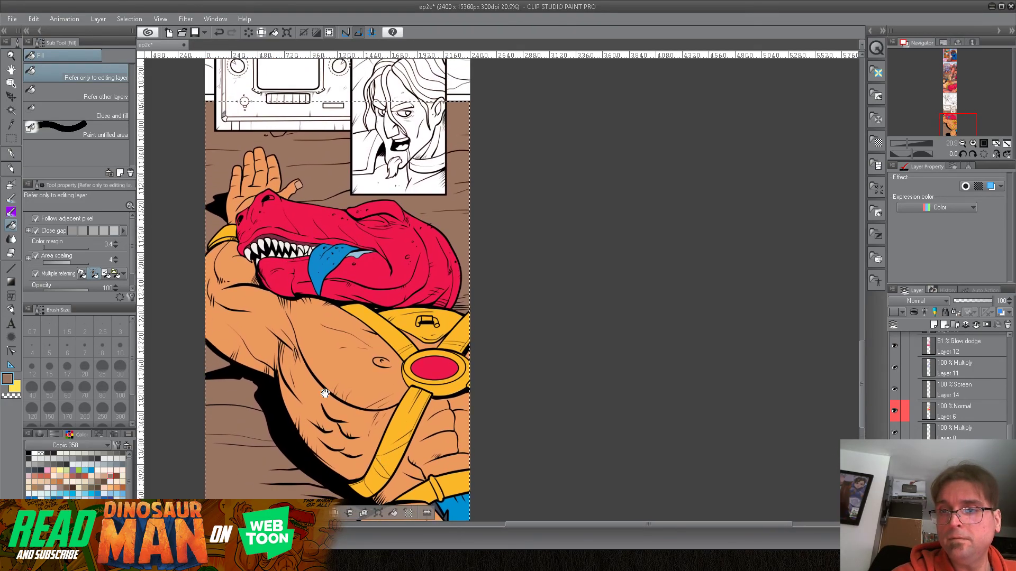
scroll(333, 389, "up", 4)
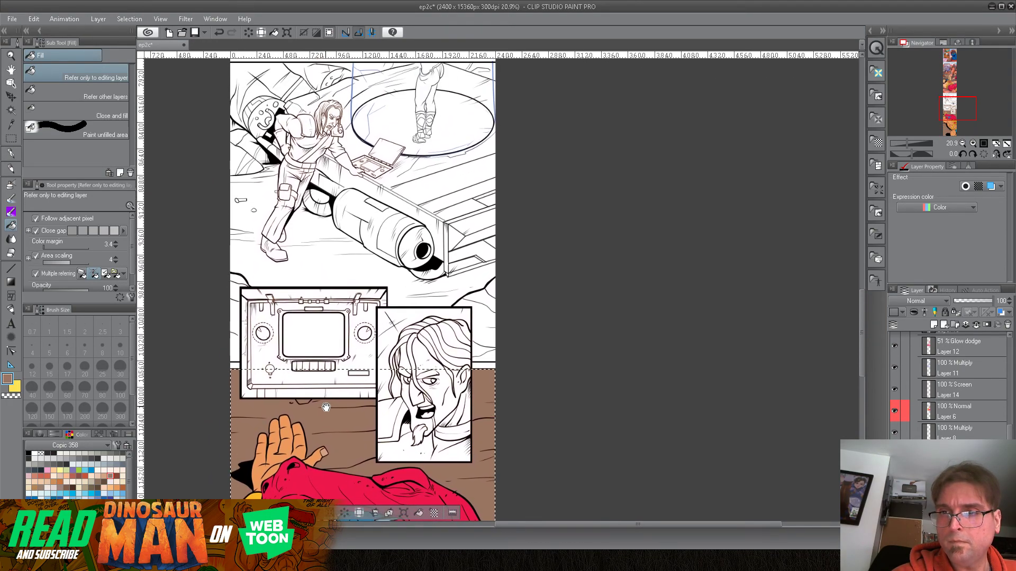
scroll(323, 430, "down", 1)
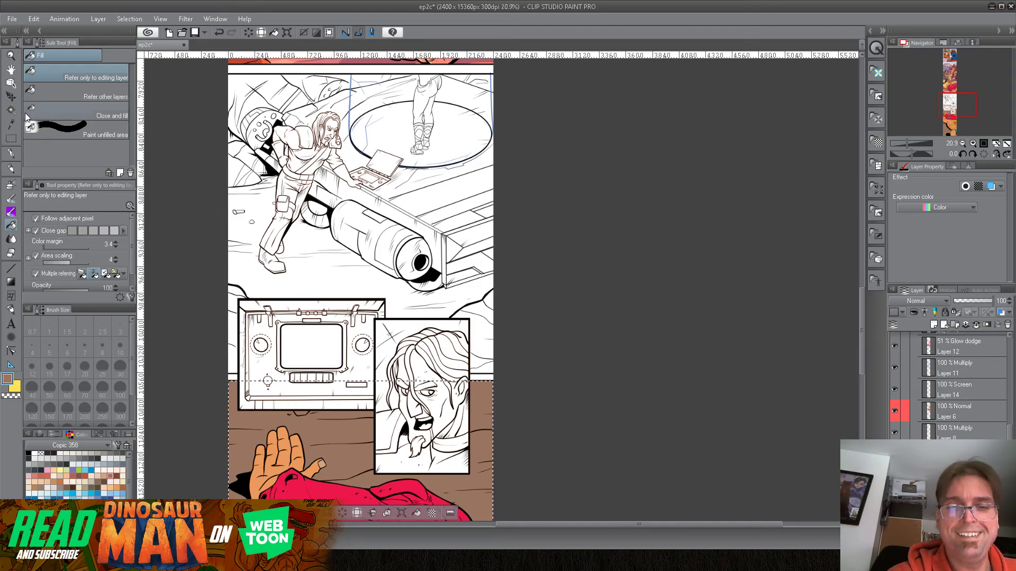
left_click(10, 138)
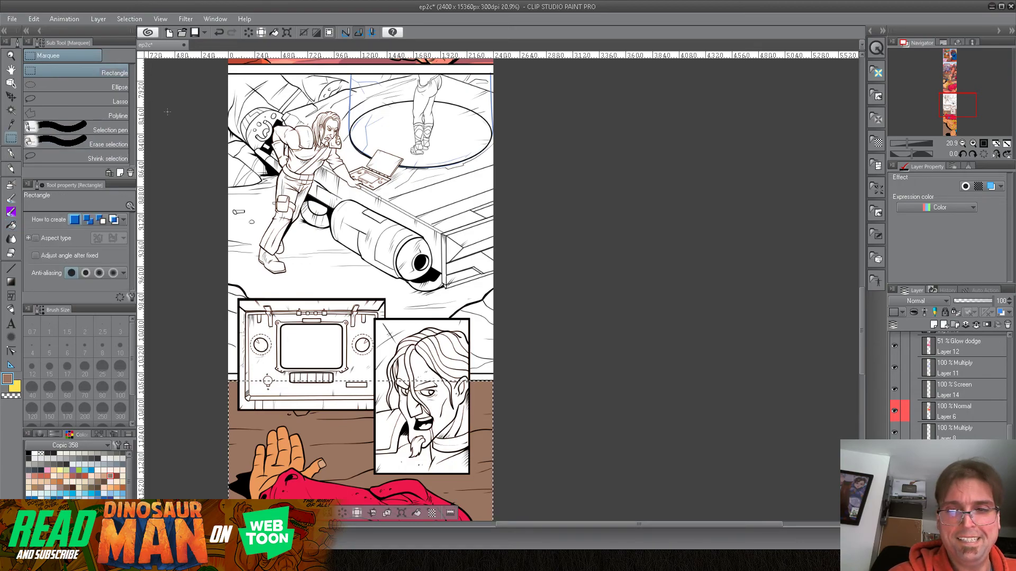
left_click_drag(225, 74, 498, 370)
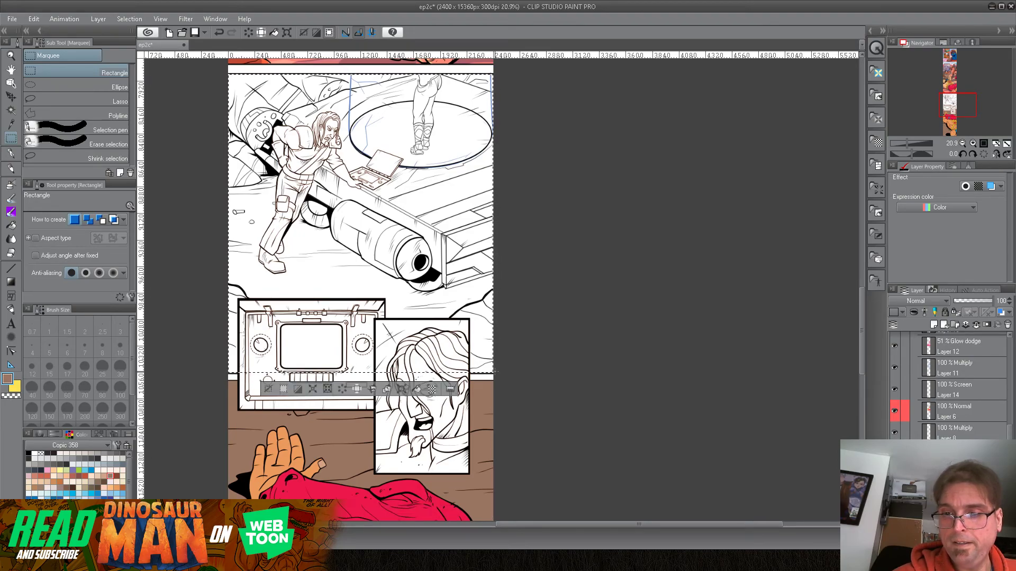
Sample the salmon ground colour from the finished dinosaur panel above and switch to the Fill tool.
left_click_drag(432, 158, 436, 334)
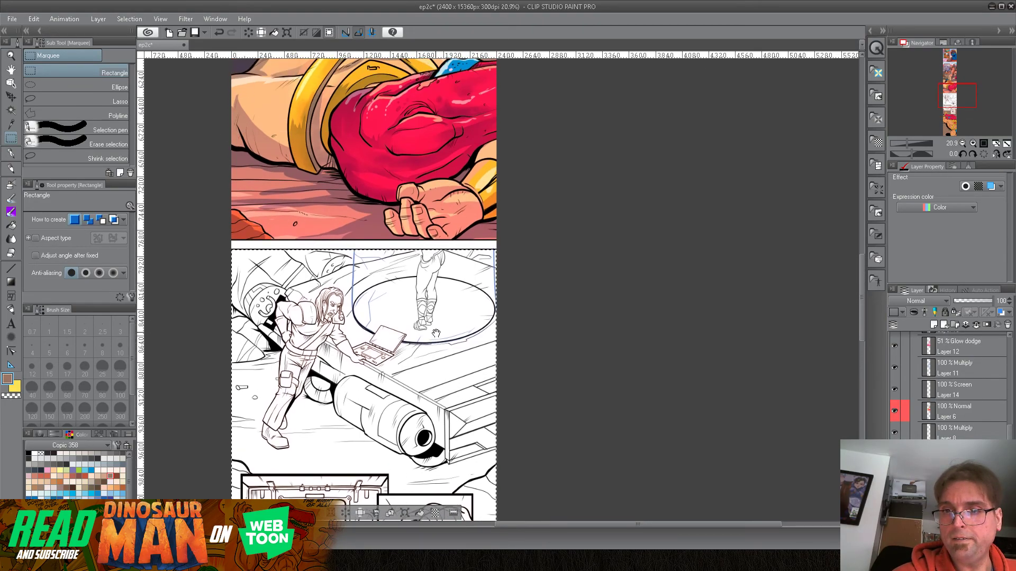
left_click(268, 179, "alt")
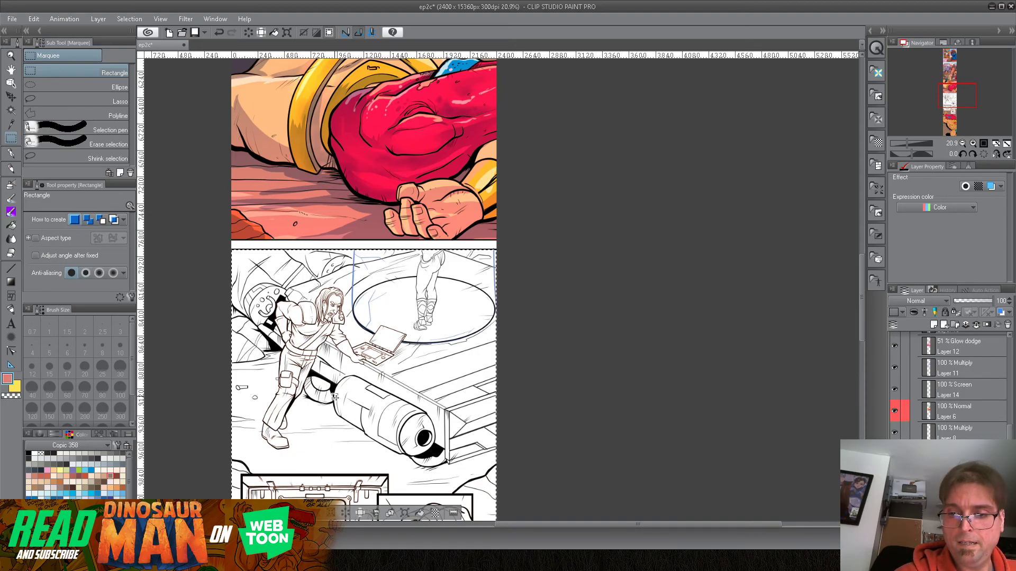
left_click(11, 232)
Try filling the ground in the selected laptop panel with salmon on Layer 6, and undo the fill.
left_click(290, 460)
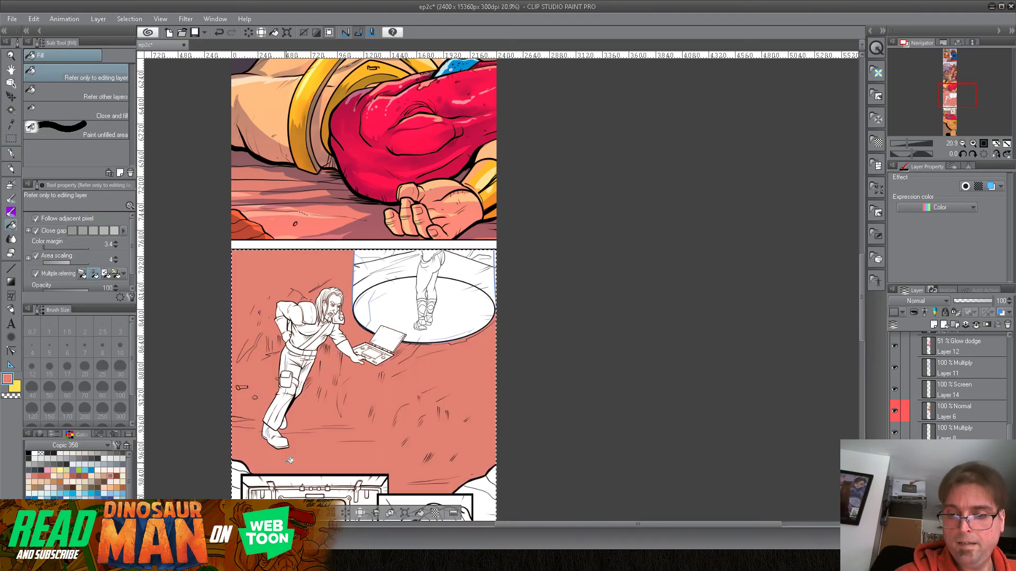
left_click_drag(314, 456, 311, 345)
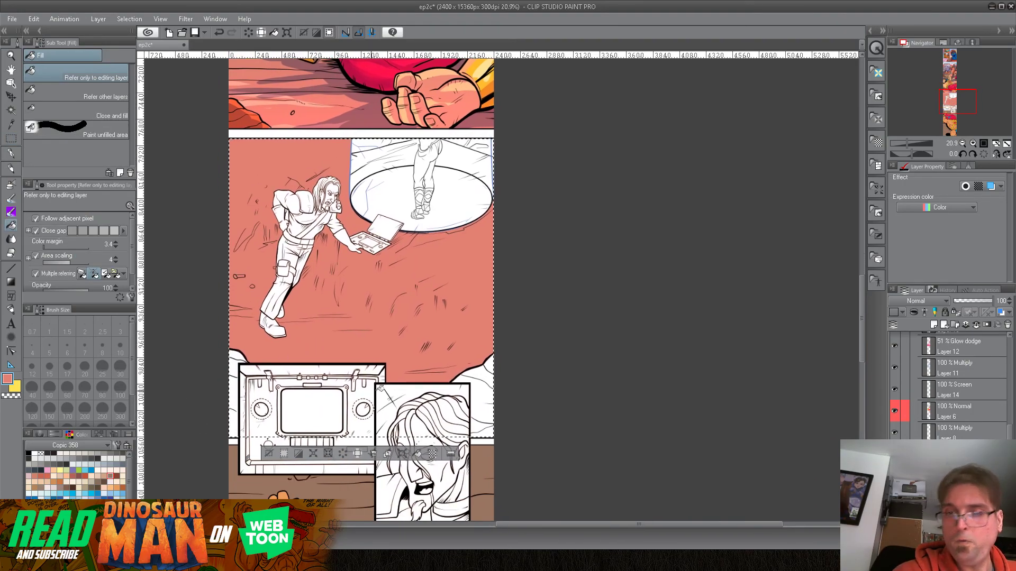
left_click(219, 32)
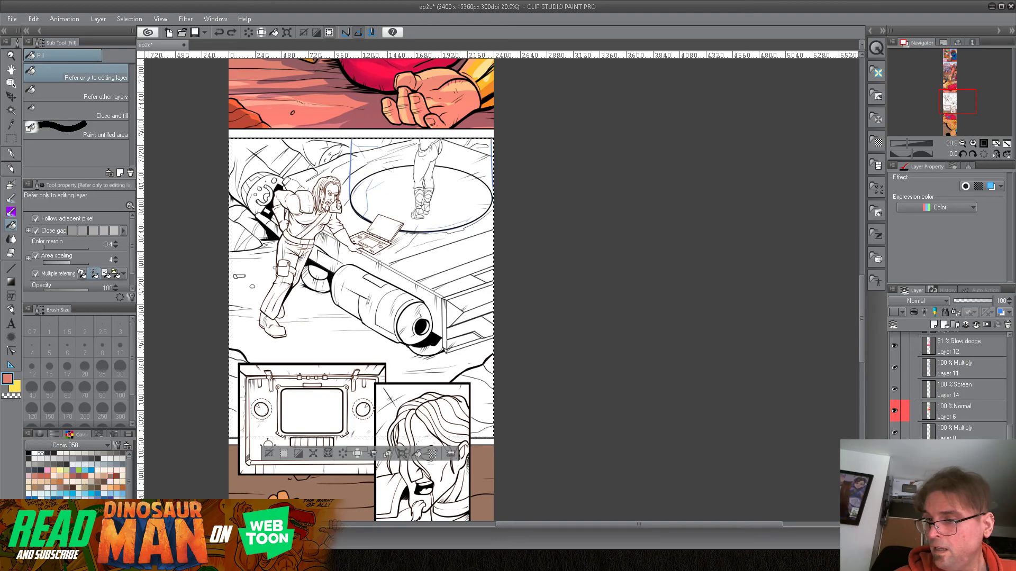
Delete three layers below the background layer in the layer stack and make another layer beneath it active.
left_click_drag(750, 450, 741, 360)
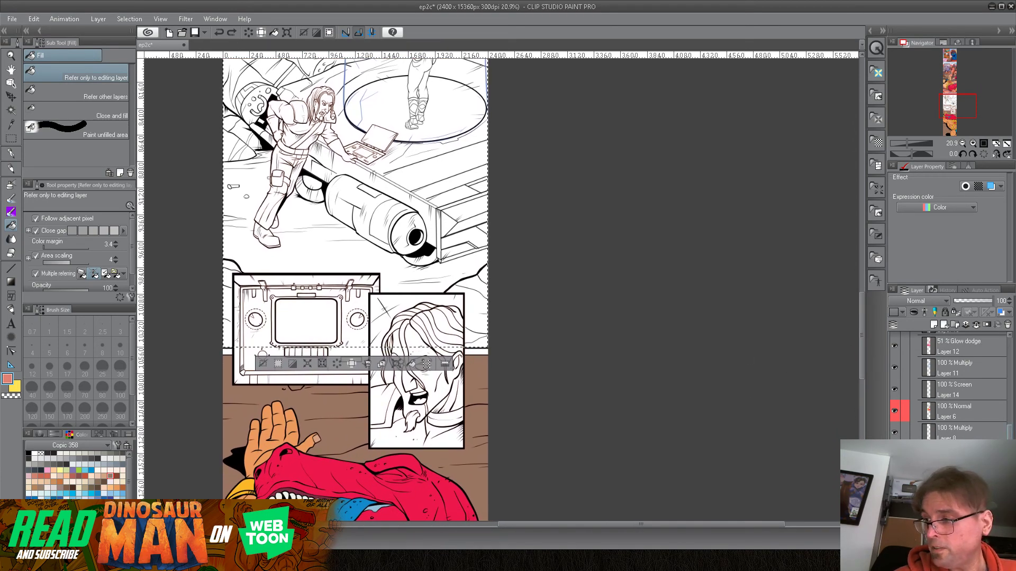
scroll(958, 389, "down", 3)
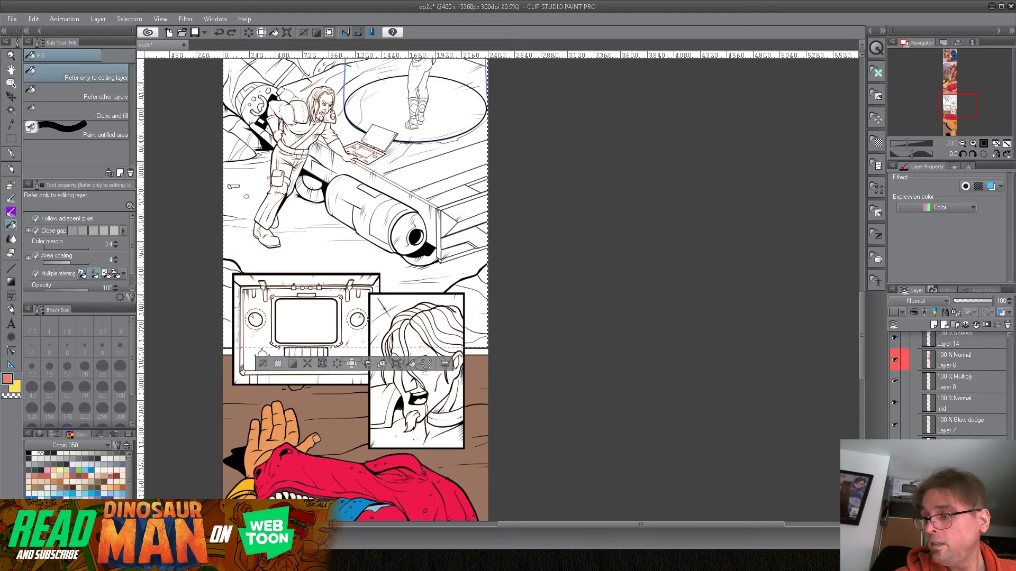
left_click(958, 468)
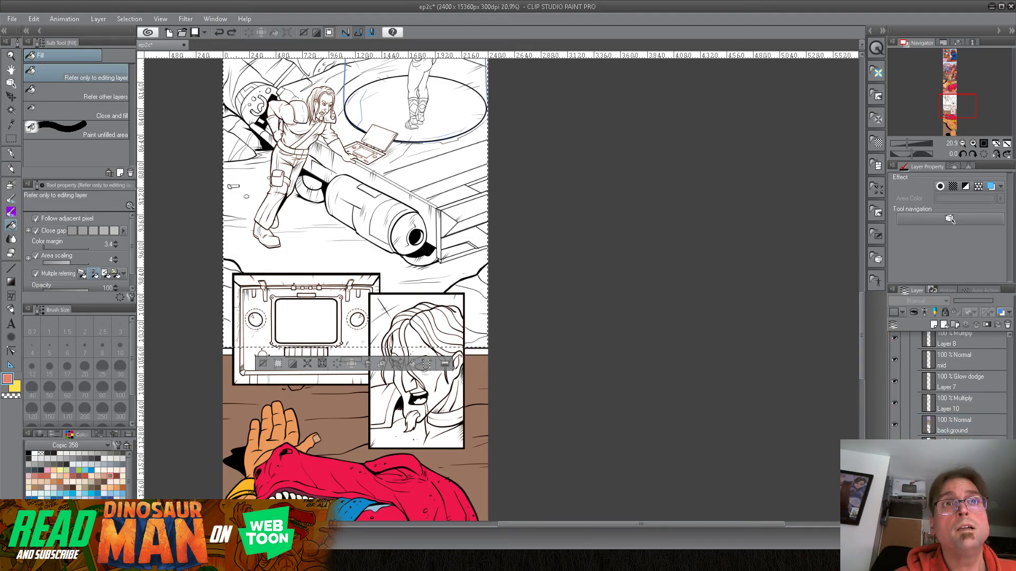
left_click(1008, 325)
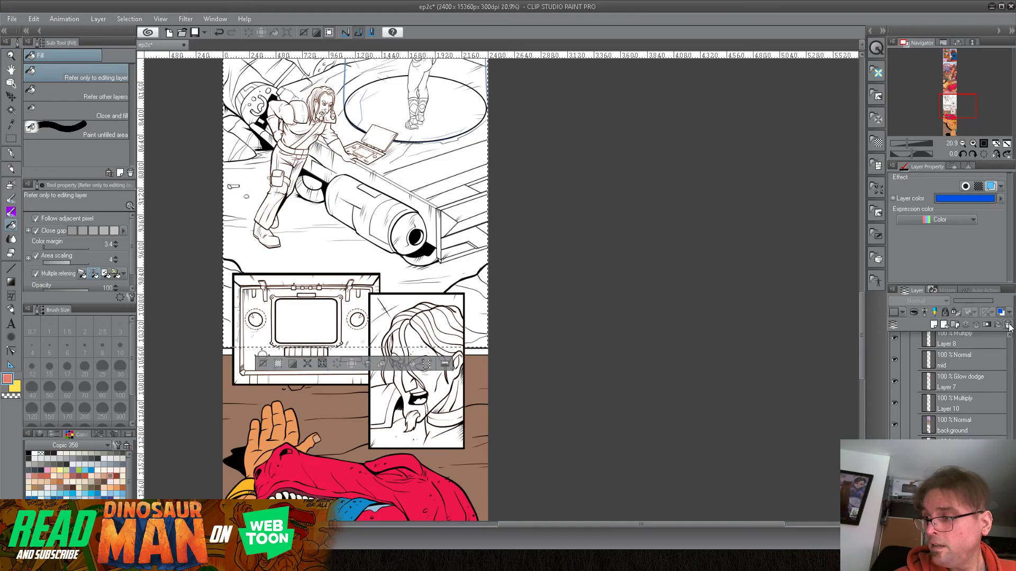
left_click(1007, 324)
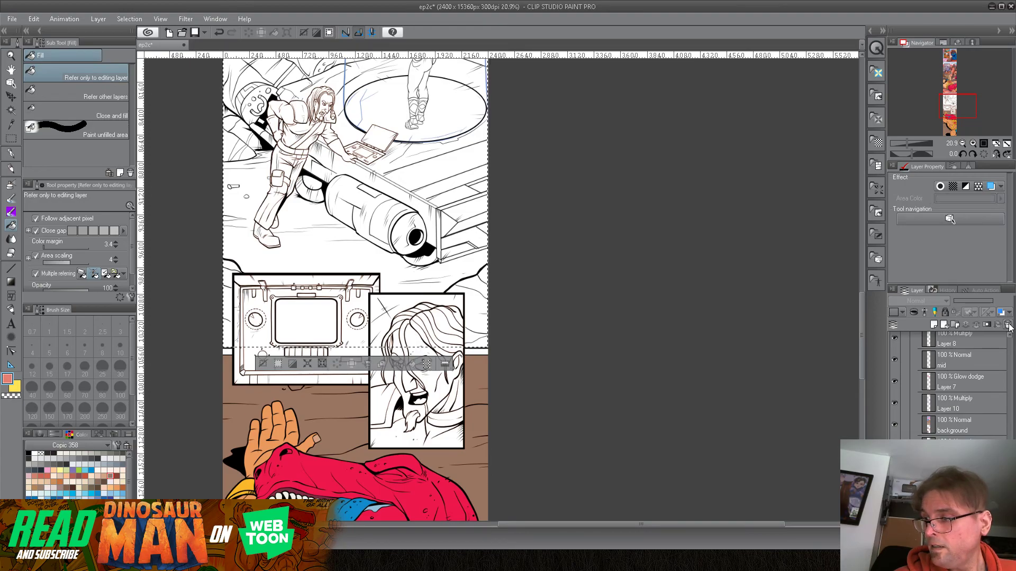
left_click(1008, 325)
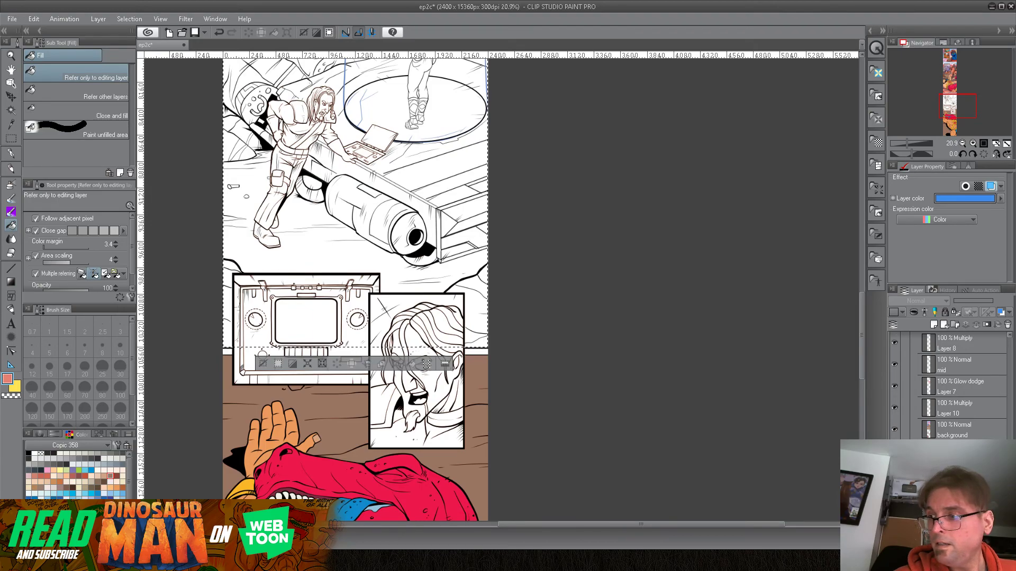
left_click(954, 473)
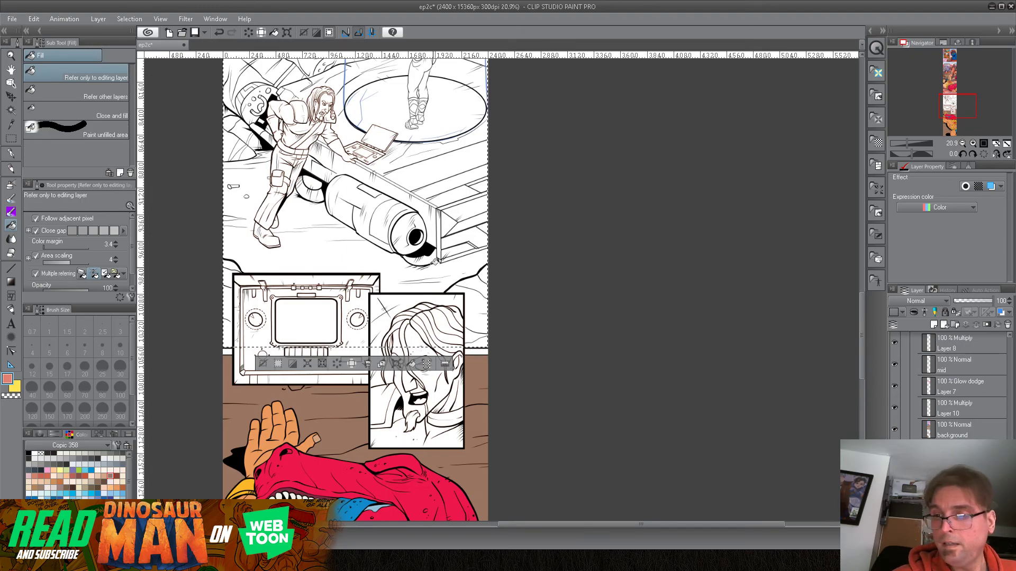
Fill the laptop panel's ground, wreckage and circular area around the standing figure with salmon, including the leftover sliver on the circle's rim.
left_click(408, 277)
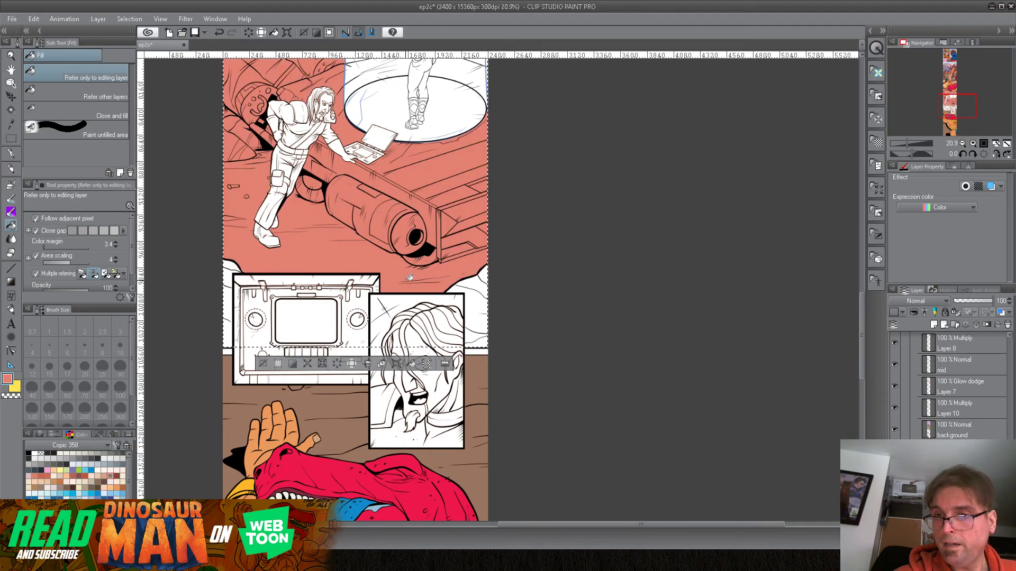
left_click_drag(390, 189, 383, 314)
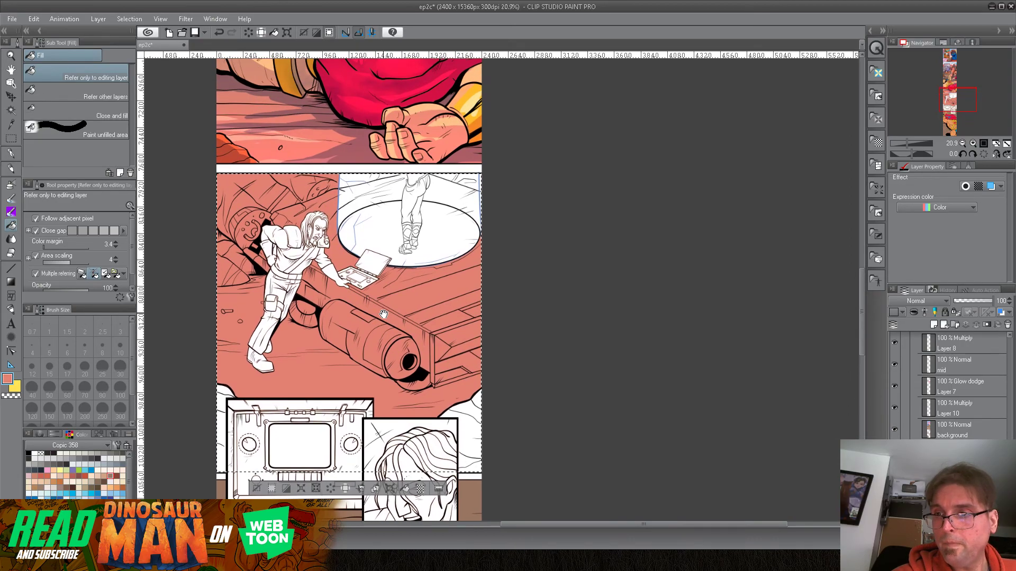
left_click(477, 181)
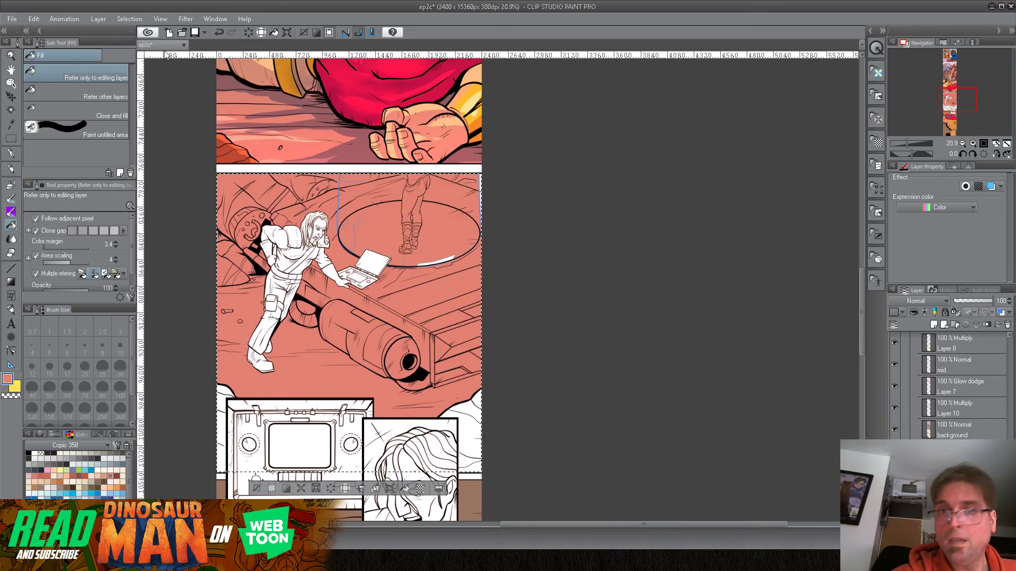
left_click(429, 262)
left_click_drag(382, 373, 329, 310)
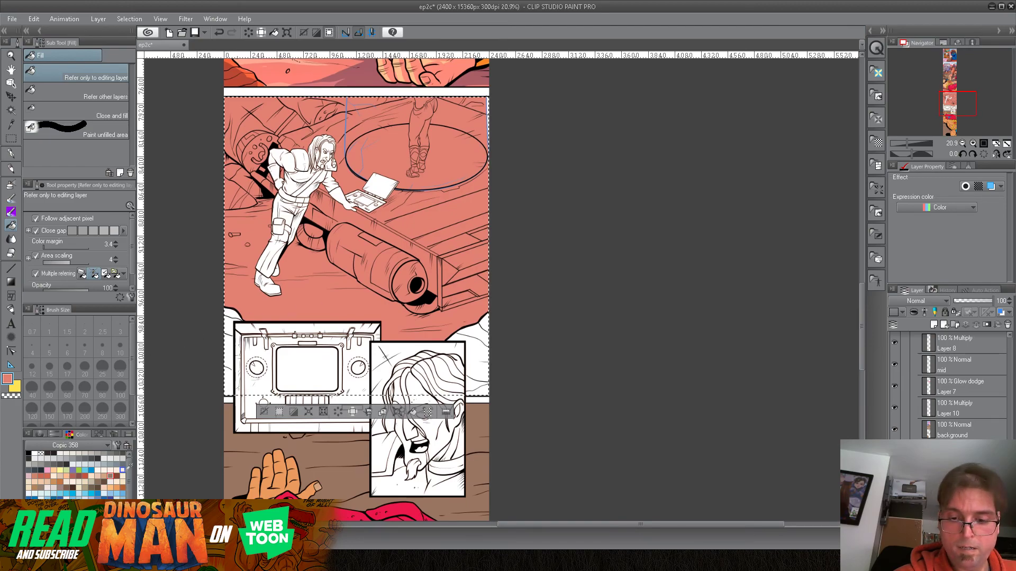
Fill the two rocks on either side of the inset panels with a dark reddish brown from the Copic colour set.
left_click(116, 476)
left_click(229, 381)
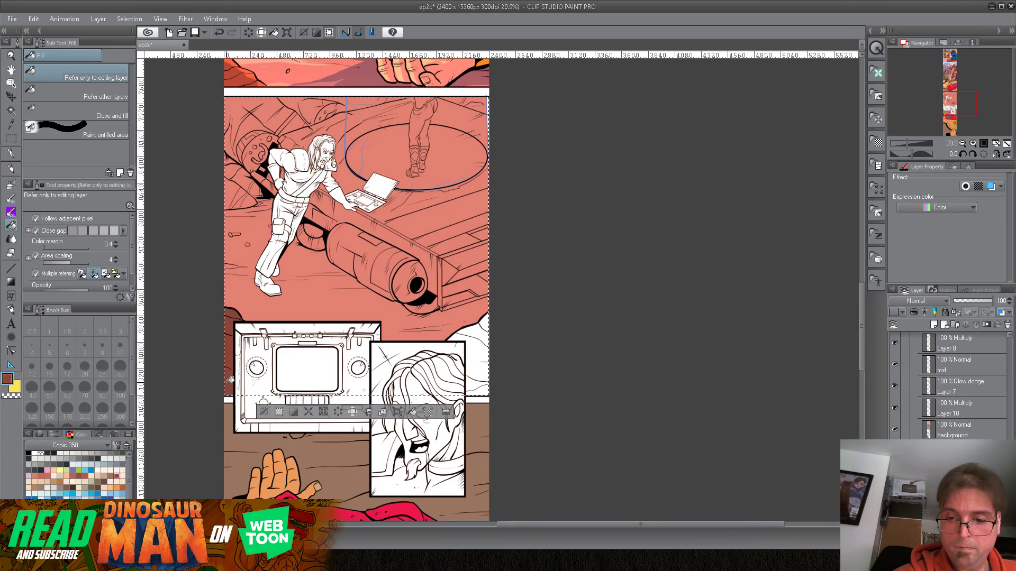
left_click(478, 353)
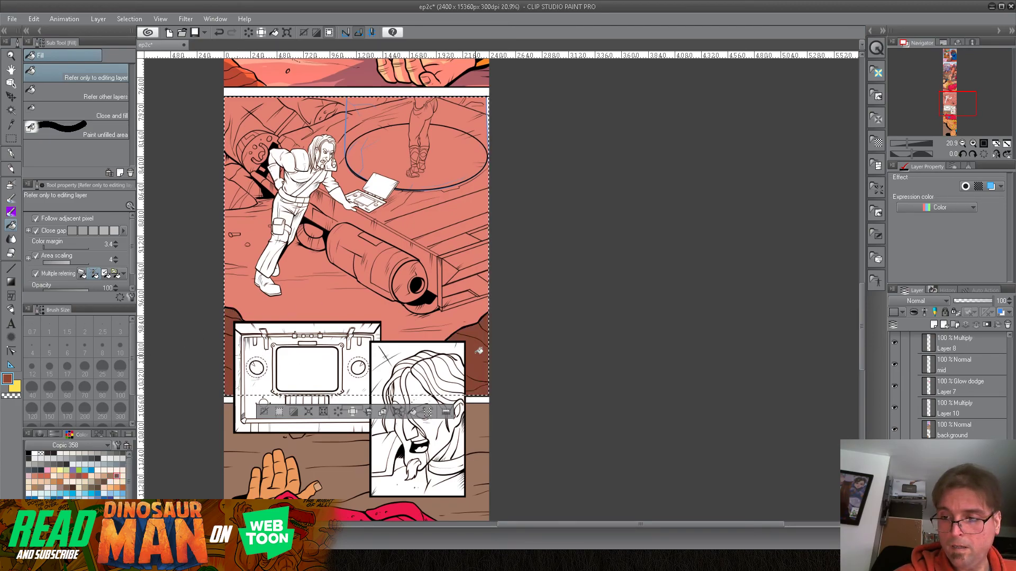
left_click_drag(463, 267, 459, 328)
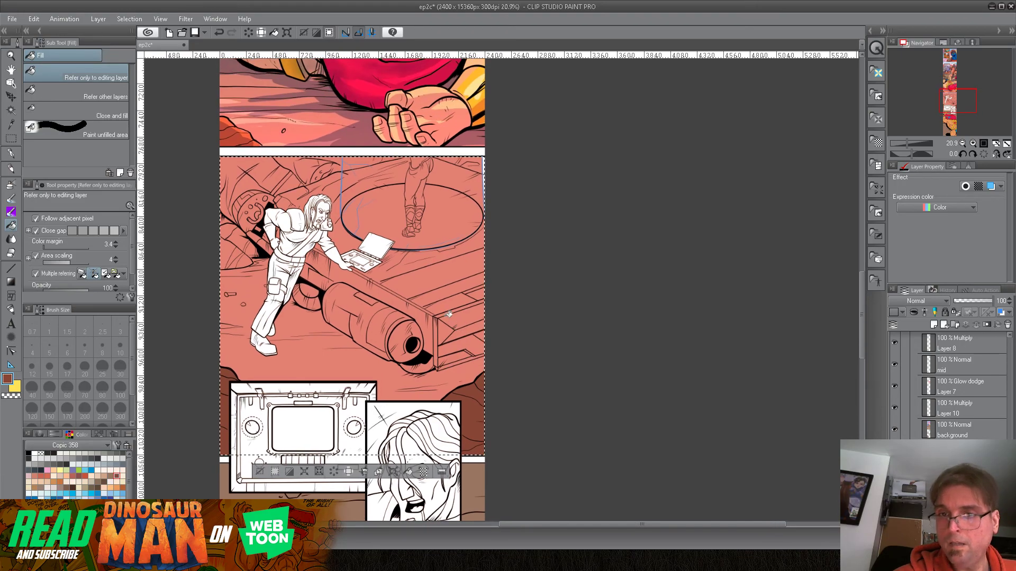
Deselect the panel, resample the salmon ground colour and fill the remaining white strip along the panel's right edge.
left_click(139, 19)
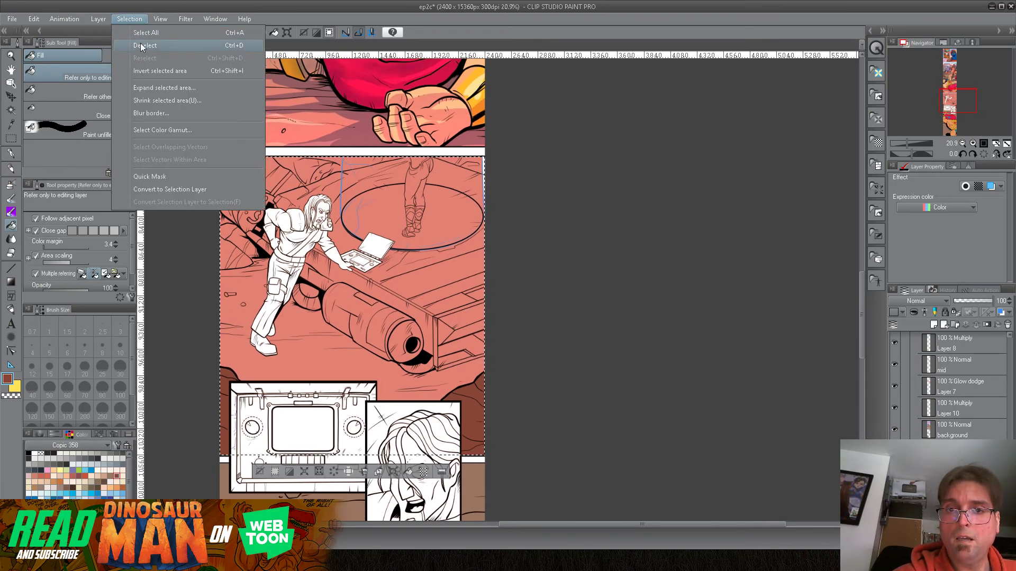
left_click(142, 46)
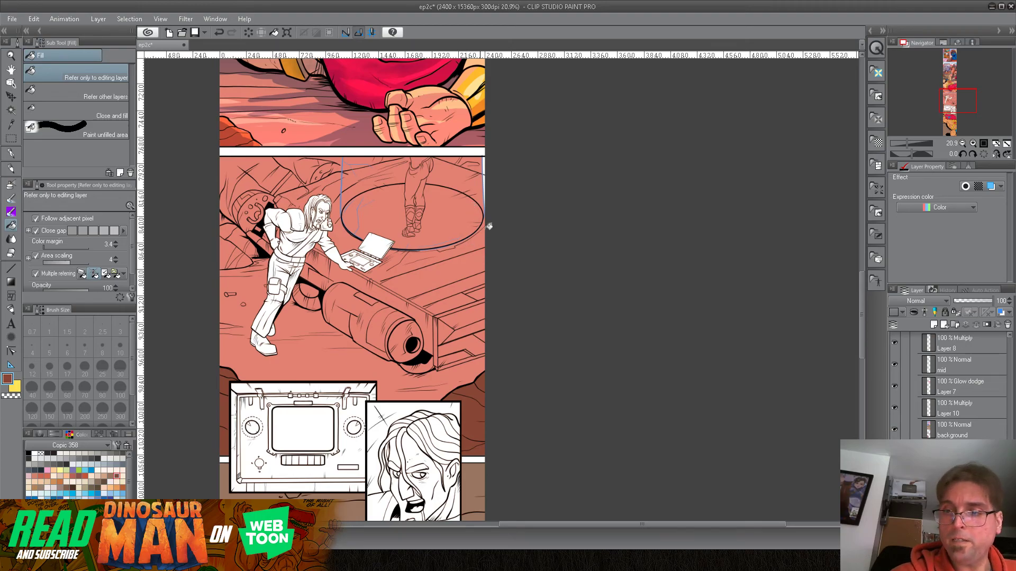
left_click(464, 177, "alt")
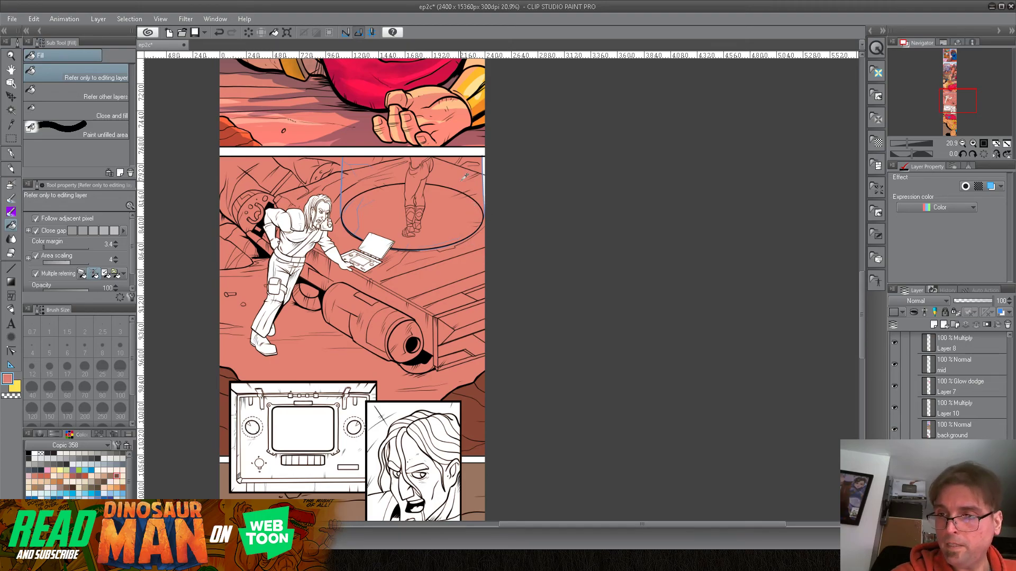
left_click(487, 159)
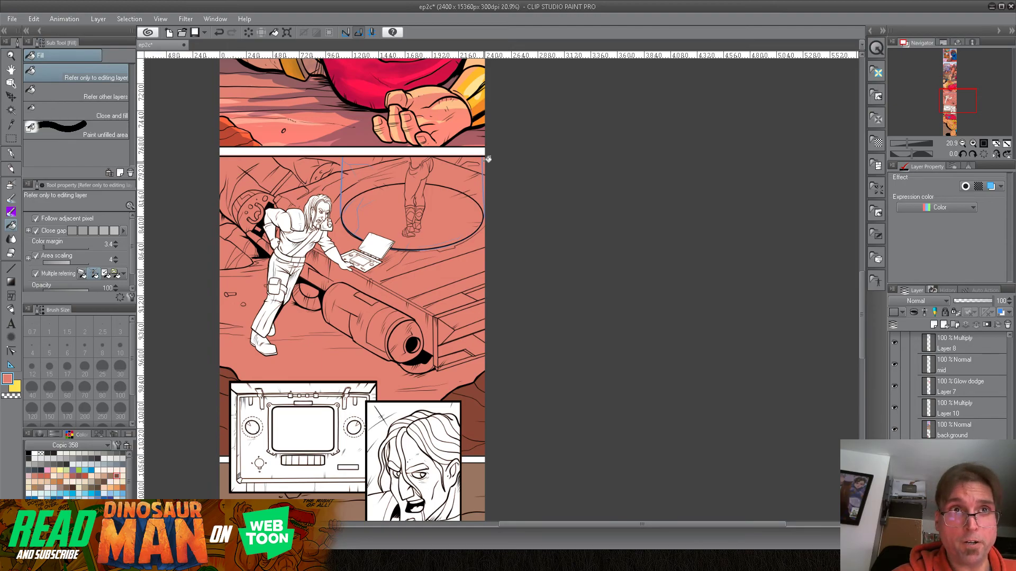
scroll(430, 328, "down", 5)
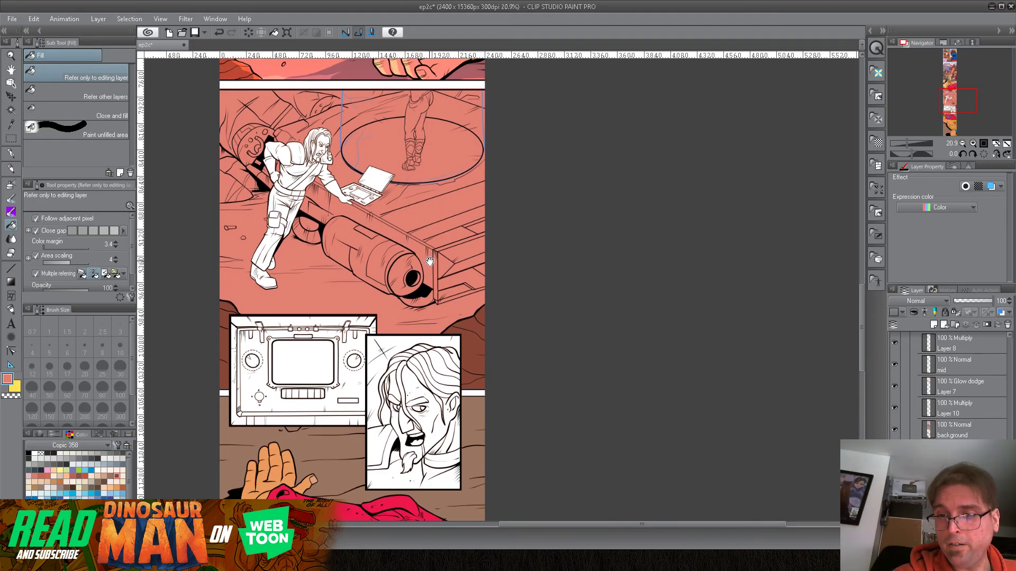
left_click_drag(383, 354, 407, 469)
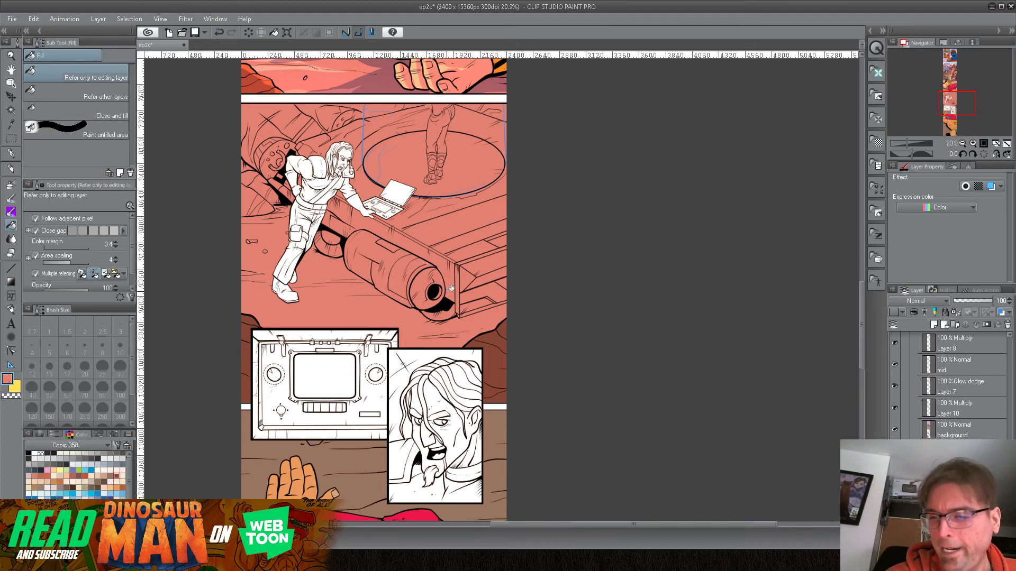
scroll(455, 338, "down", 5)
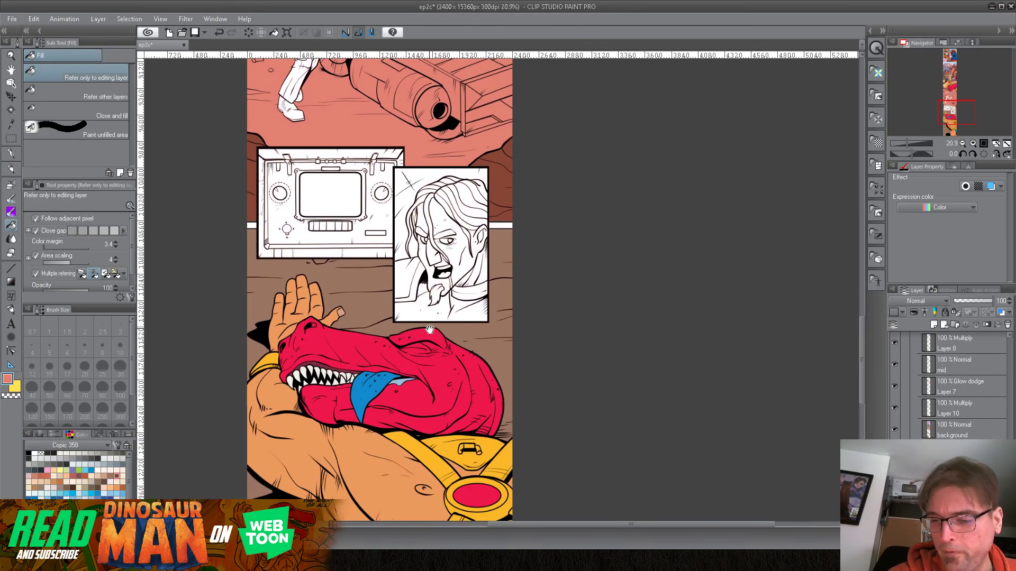
scroll(430, 329, "down", 8)
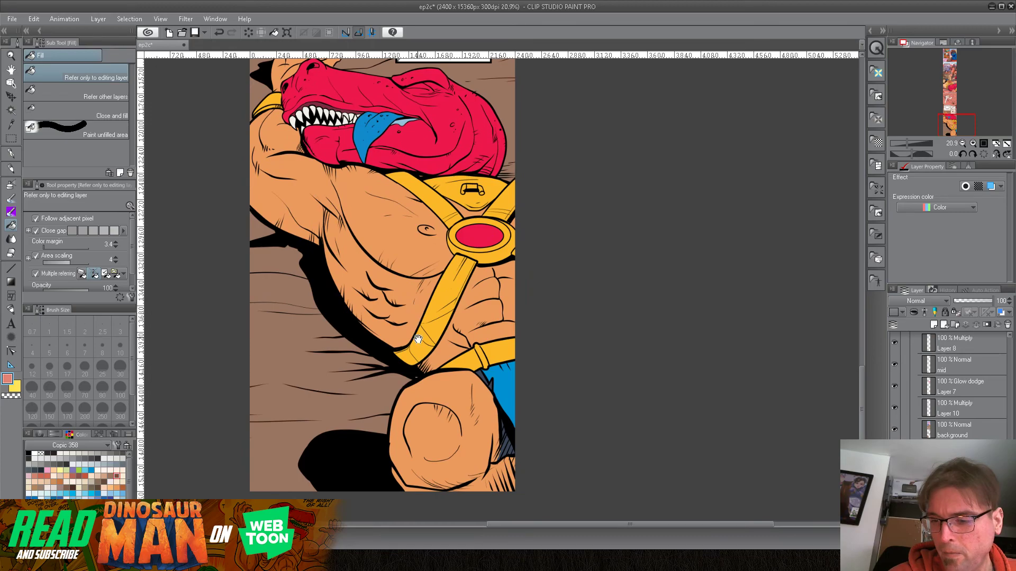
scroll(418, 338, "up", 9)
scroll(454, 355, "up", 4)
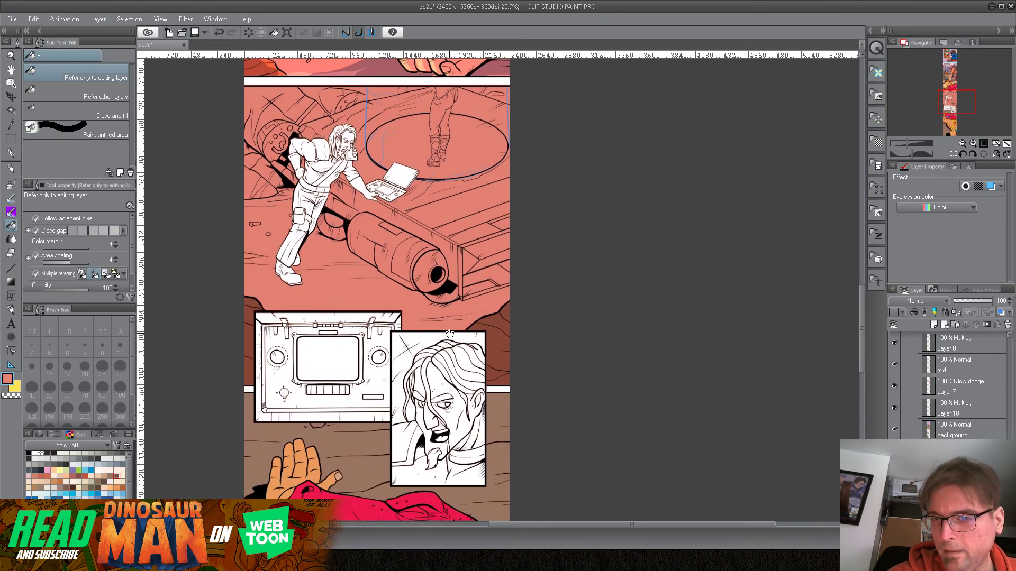
Look over the laptop panel, its two insets and the dinosaur panel below to check which areas still need flat colour.
left_click_drag(449, 334, 450, 320)
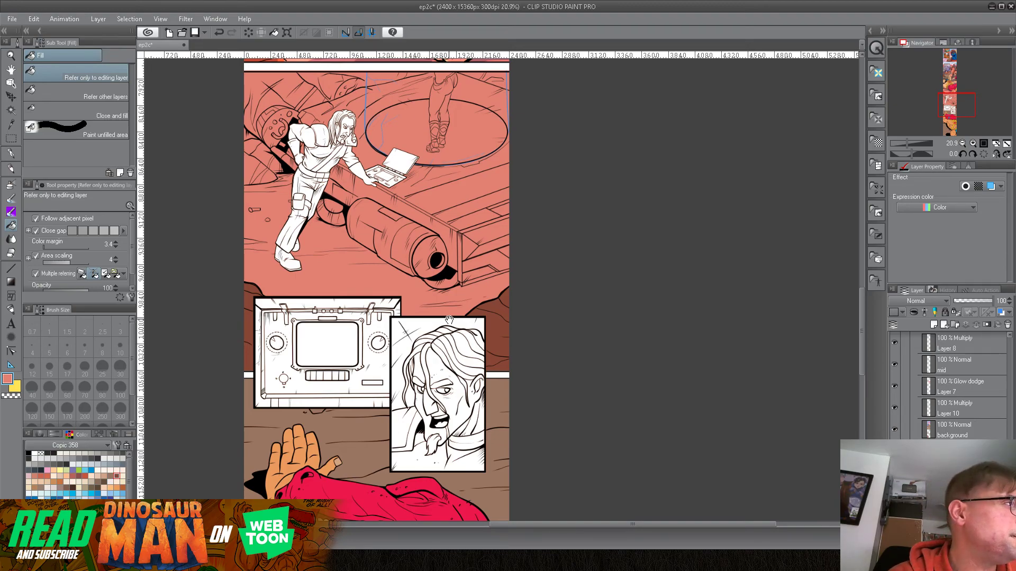
scroll(449, 321, "down", 4)
scroll(420, 398, "down", 4)
scroll(407, 278, "up", 9)
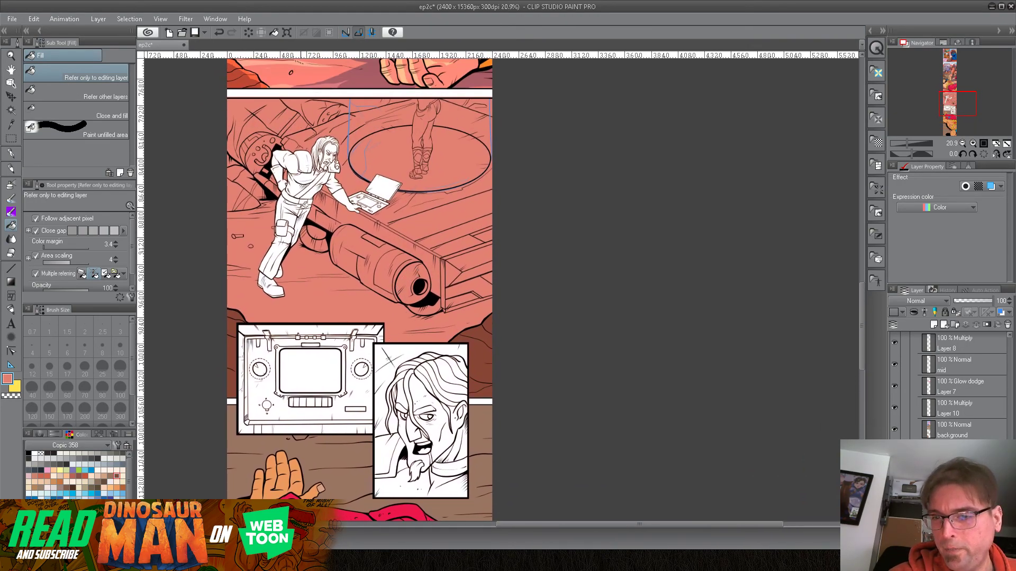
scroll(379, 247, "down", 11)
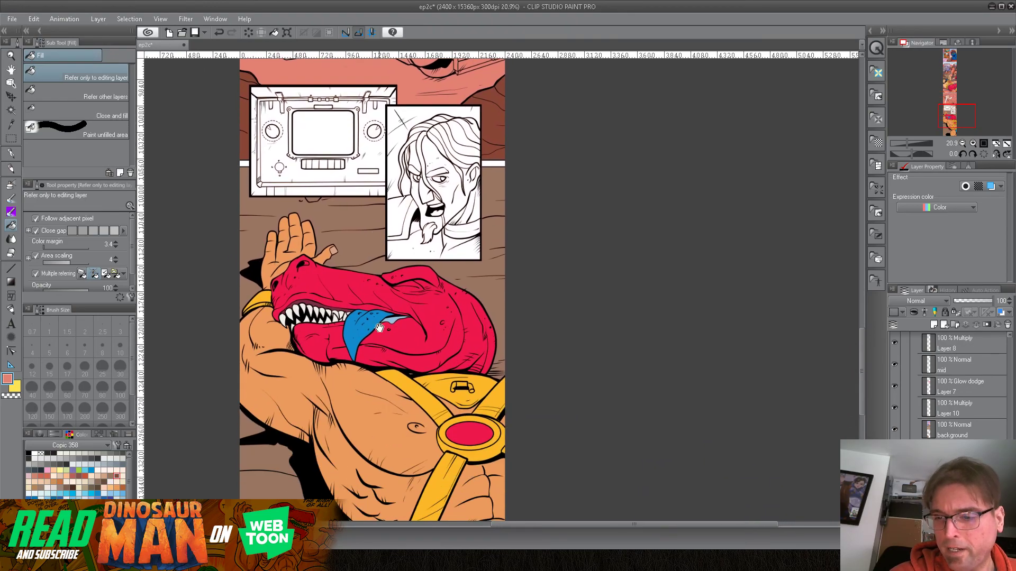
scroll(408, 336, "down", 6)
scroll(410, 344, "up", 12)
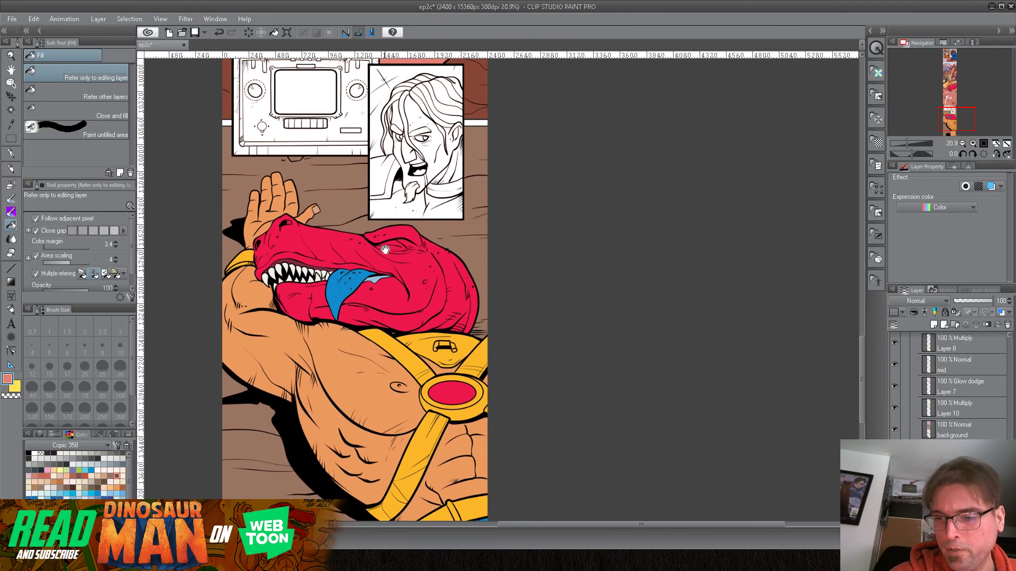
scroll(410, 348, "up", 6)
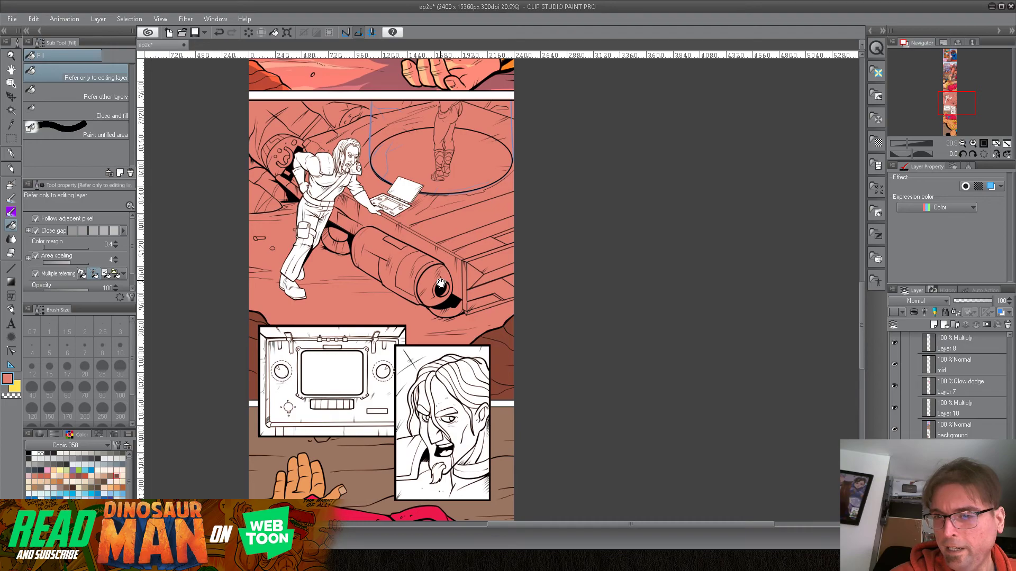
scroll(440, 280, "down", 1)
left_click_drag(440, 280, 440, 279)
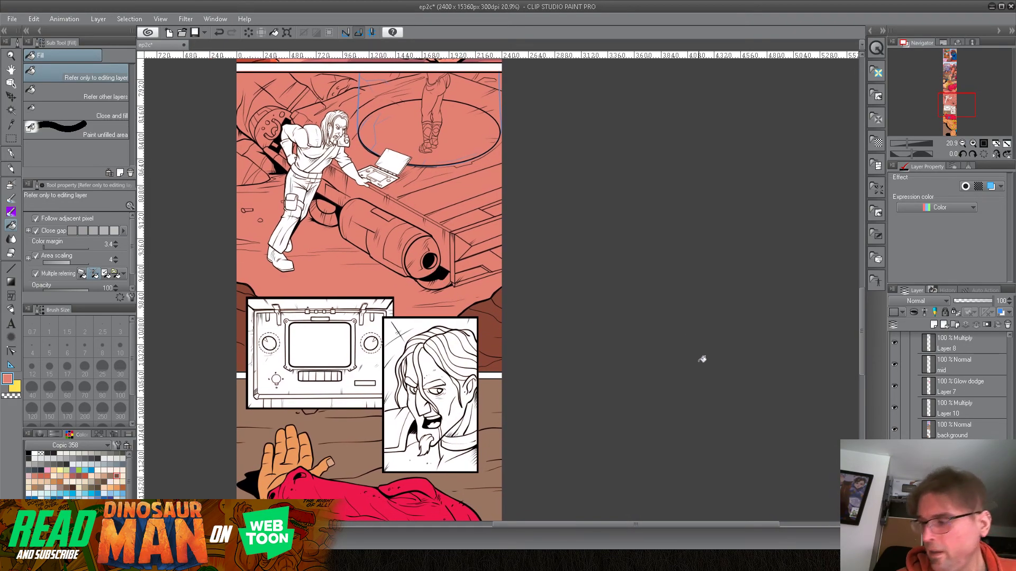
Fill the top surfaces of the platform beside the laptop with a light warm grey from the Copic colour set.
left_click(948, 454)
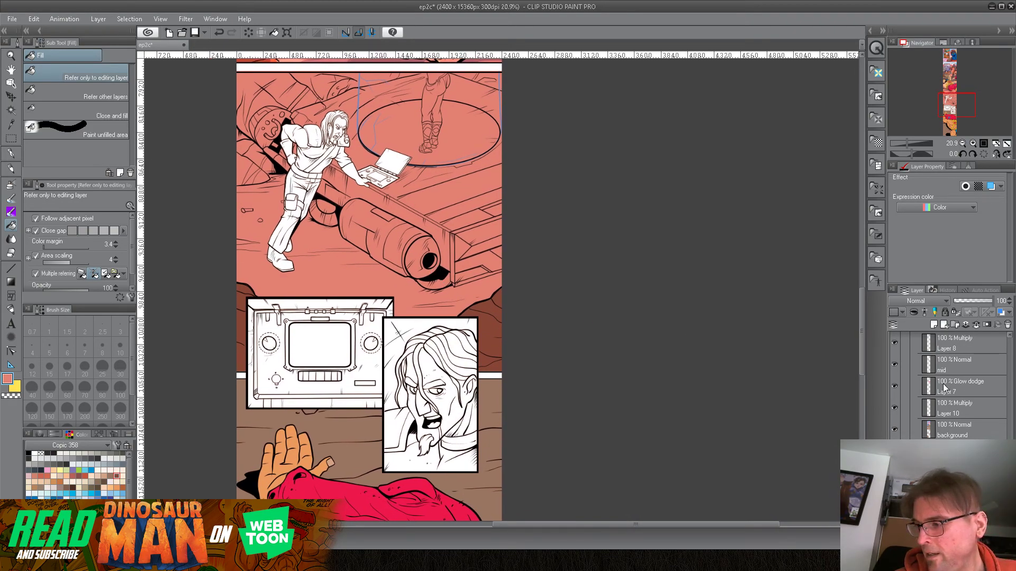
left_click(924, 313)
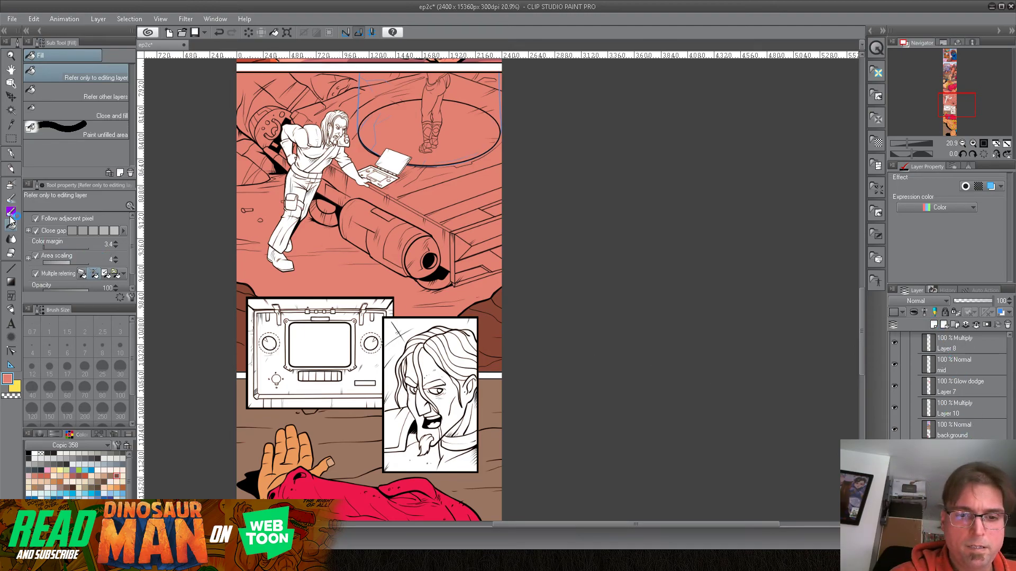
left_click(85, 453)
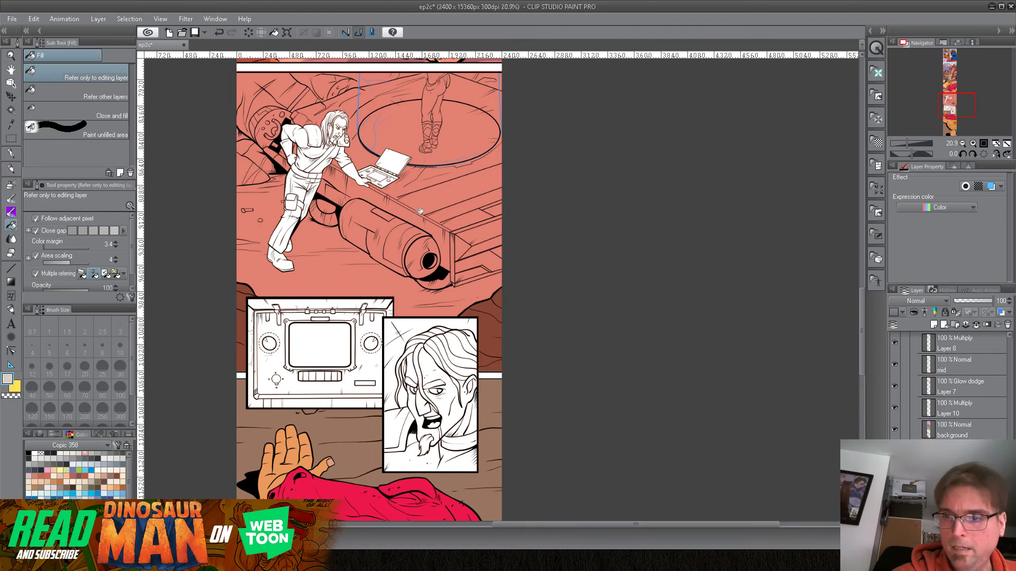
left_click(431, 201)
left_click(444, 211)
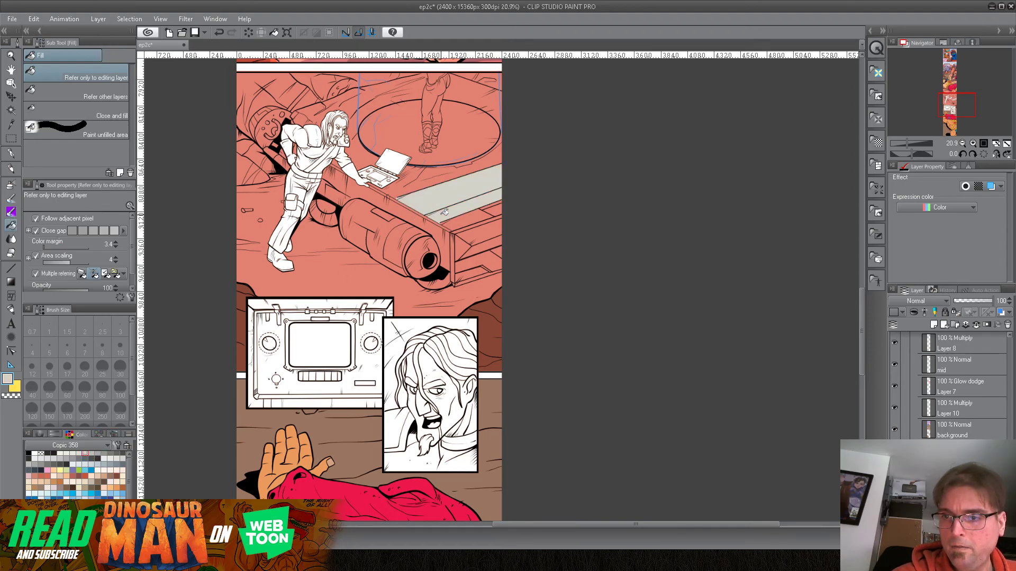
Try to fill the platform's narrow edge with the same light grey, and undo the fills.
left_click(439, 237)
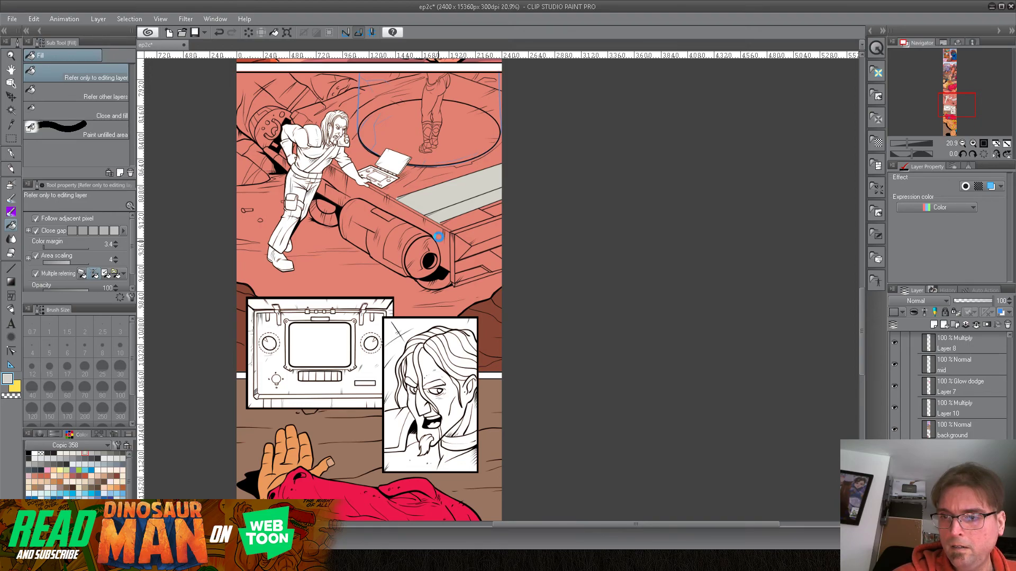
left_click(438, 237)
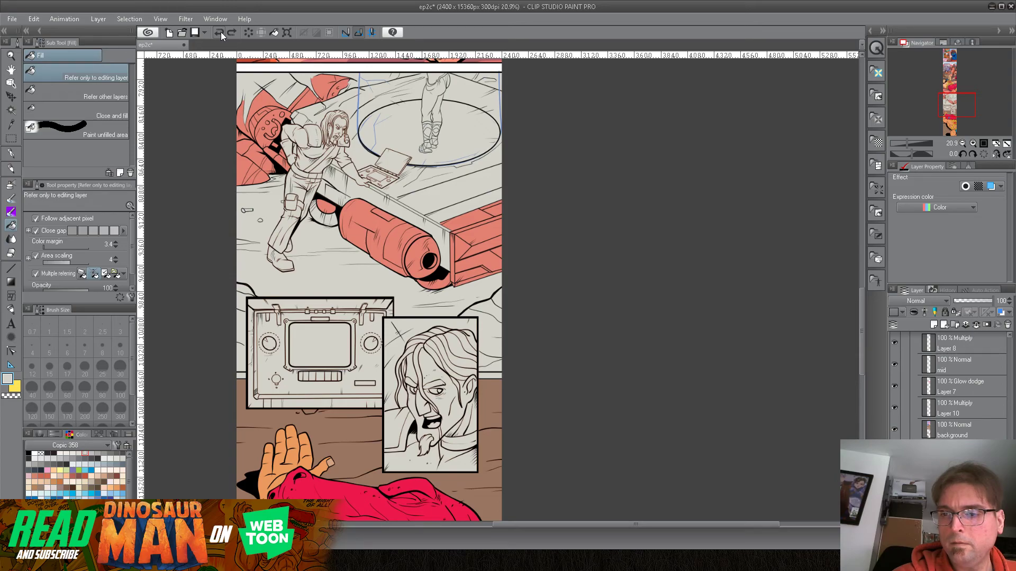
left_click(221, 32)
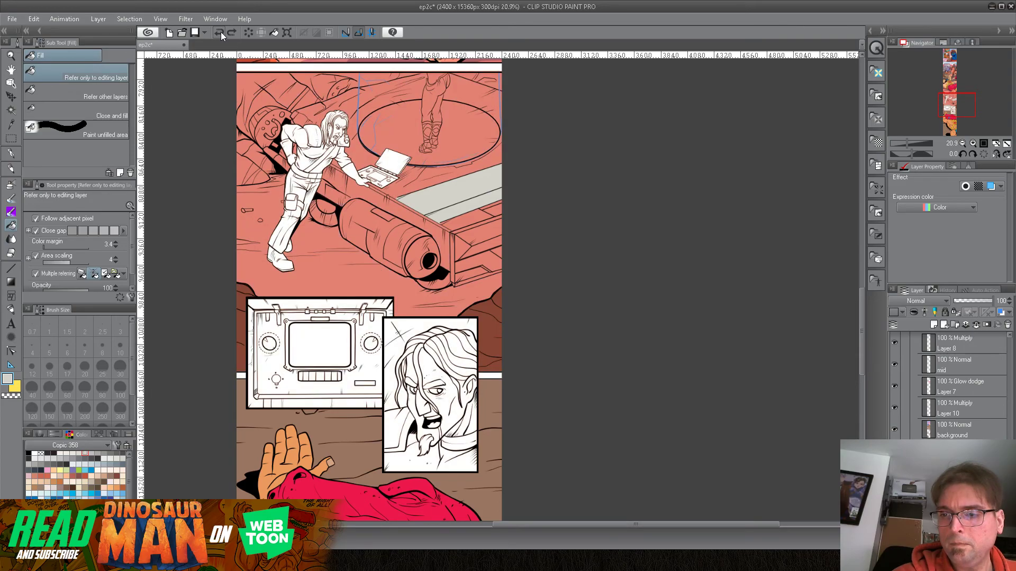
left_click(362, 191)
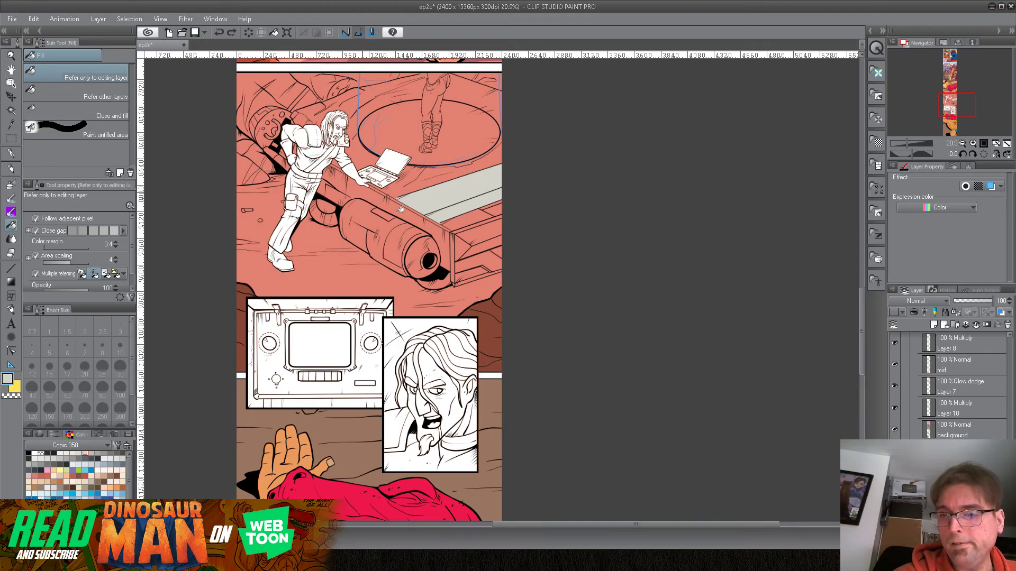
left_click(220, 33)
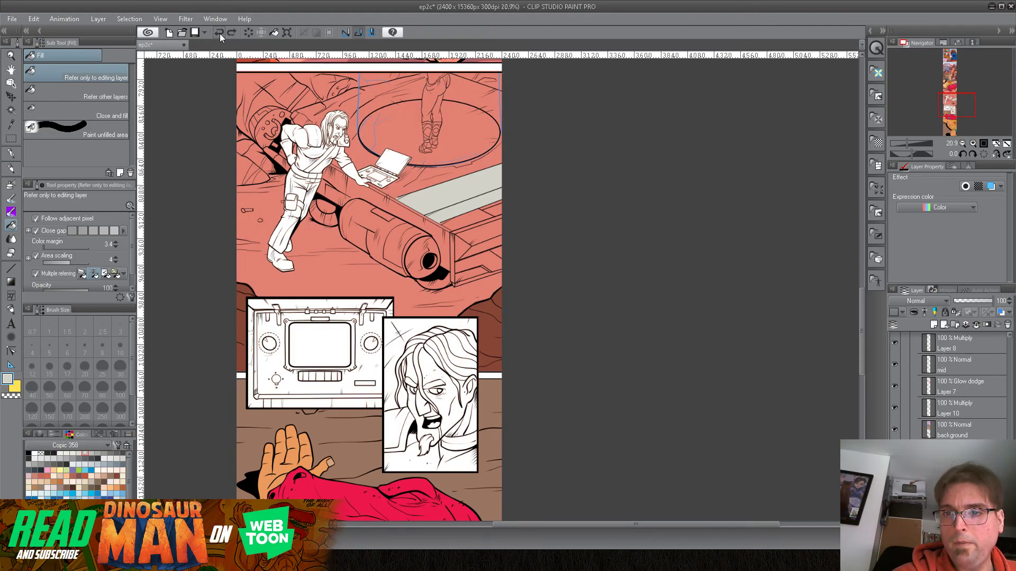
left_click_drag(394, 246, 357, 169)
left_click_drag(350, 207, 362, 181)
left_click(341, 276)
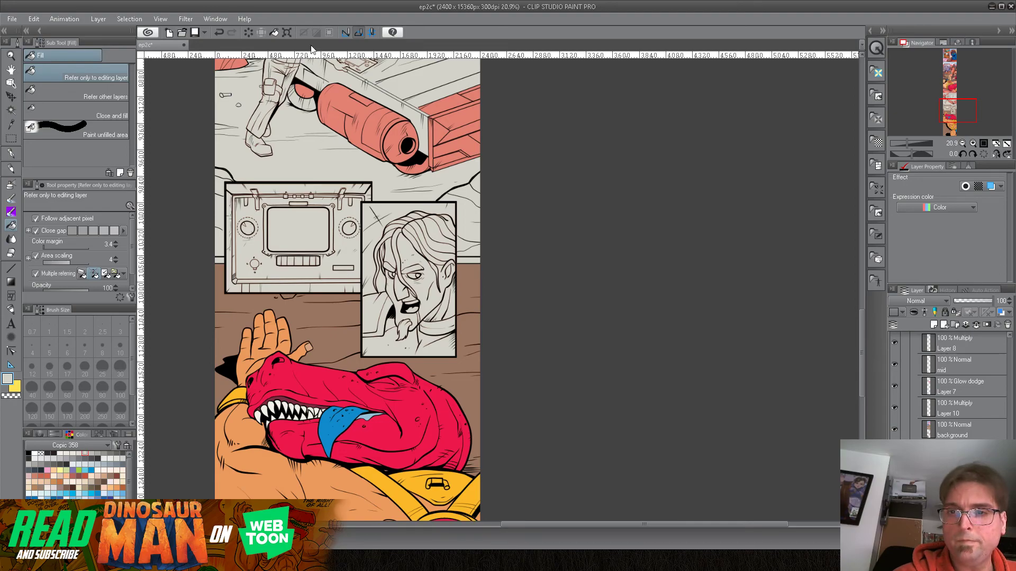
left_click(218, 32)
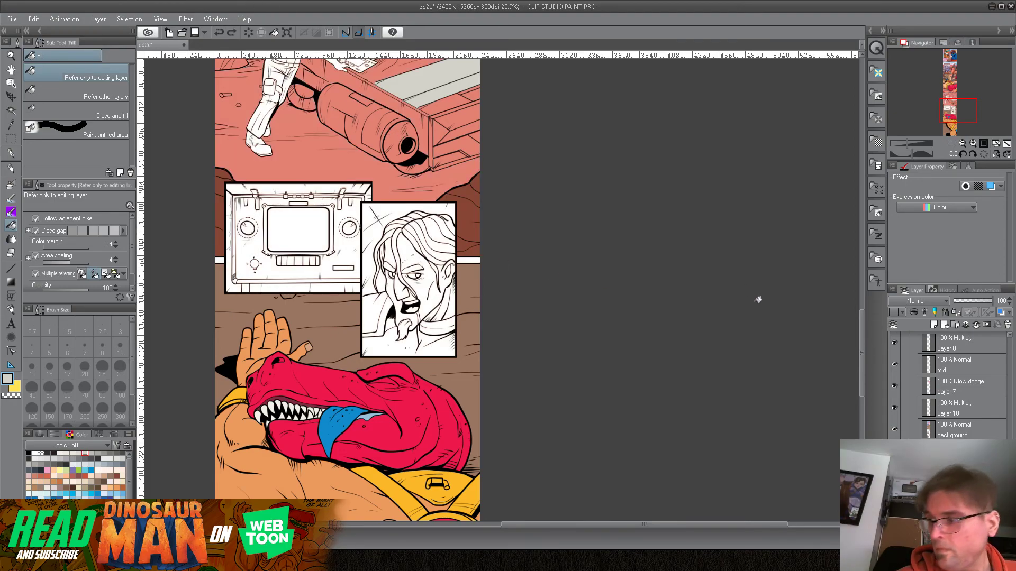
Select the radio inset with a rectangular marquee, fill it with light grey and deselect.
left_click(11, 140)
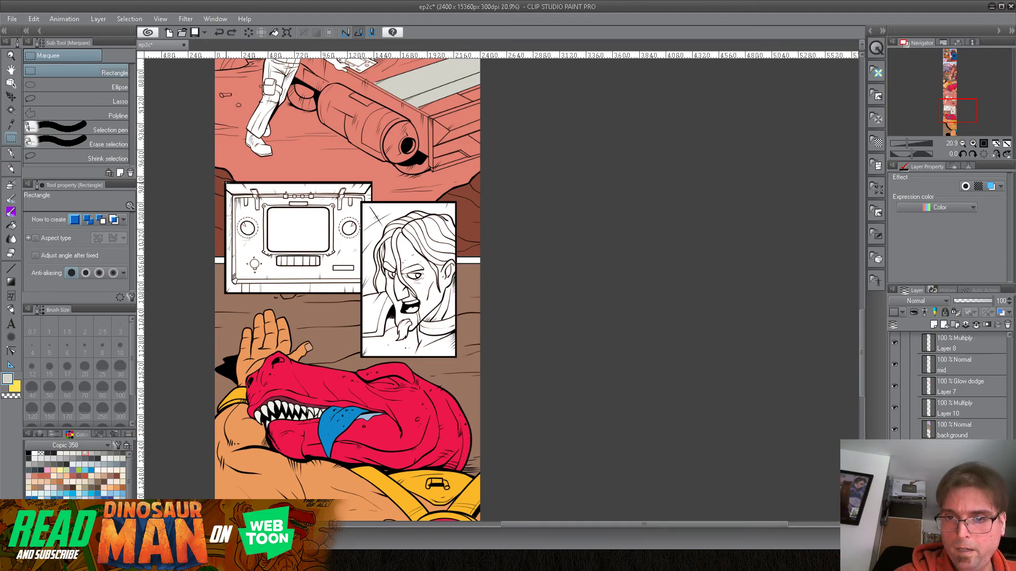
left_click_drag(226, 183, 371, 293)
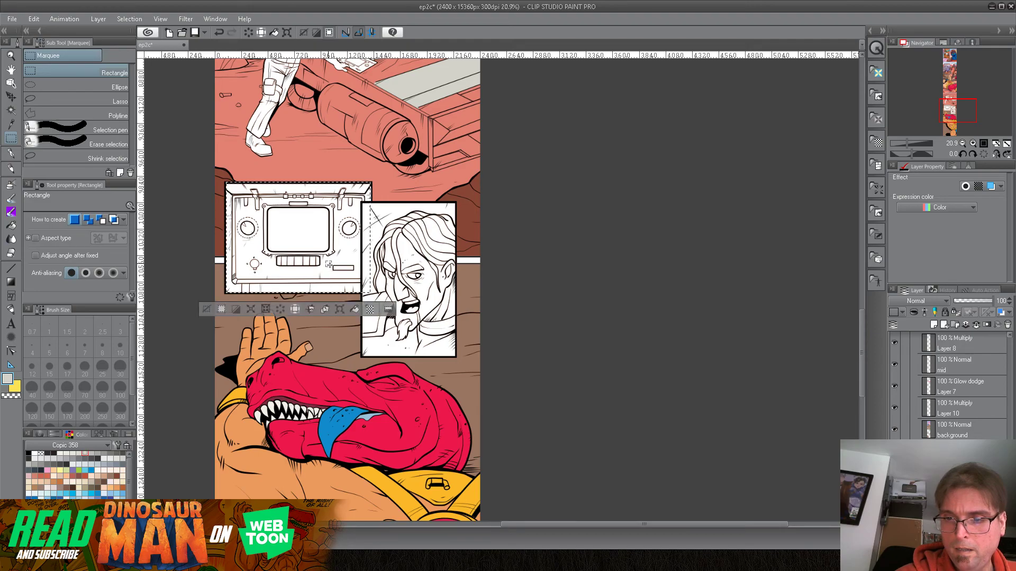
left_click(10, 225)
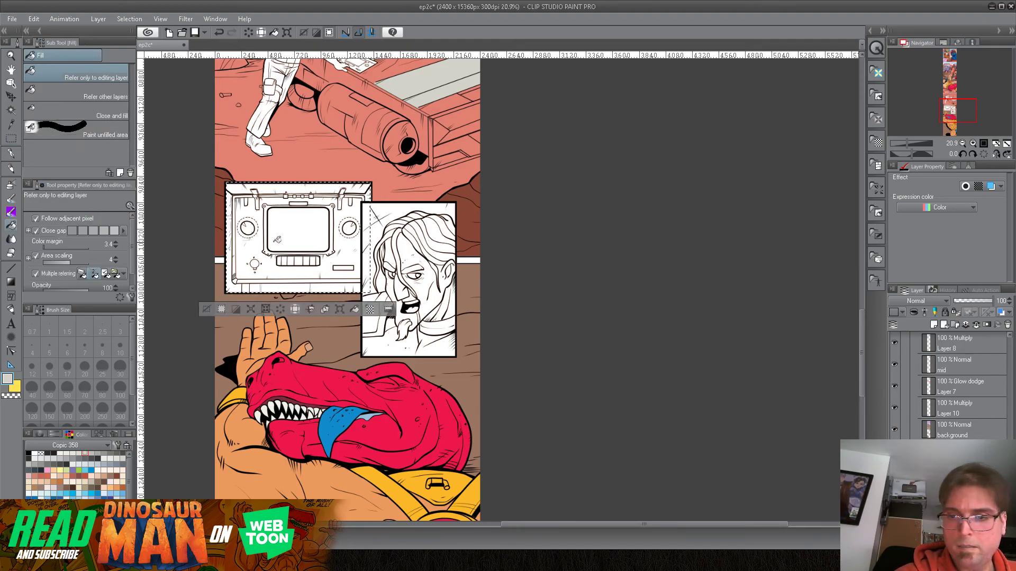
left_click(320, 231)
left_click(142, 17)
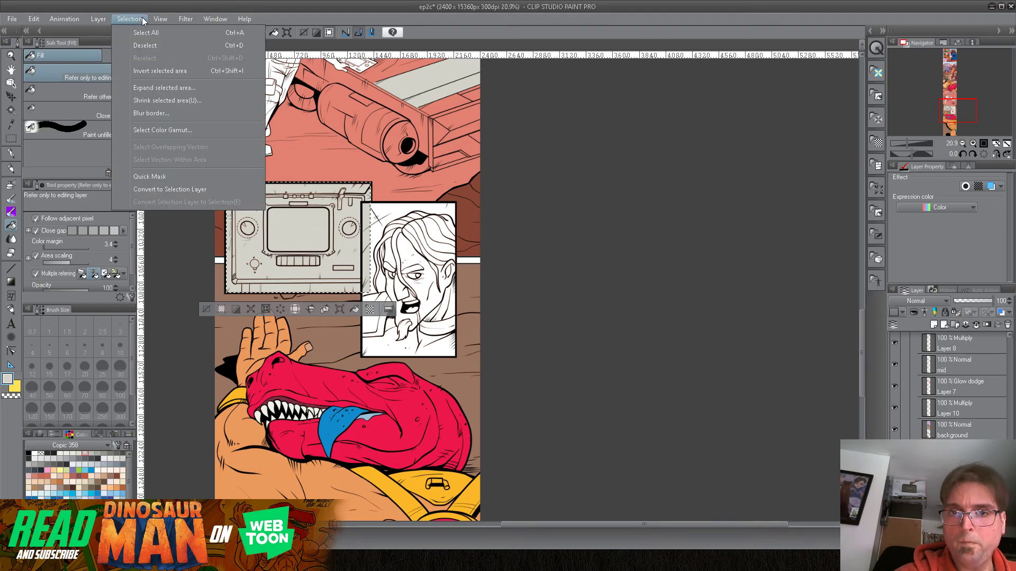
left_click(141, 41)
Select the portrait inset with a rectangular marquee, fill it with light blue including the grey strip along its edge, and deselect.
left_click(10, 139)
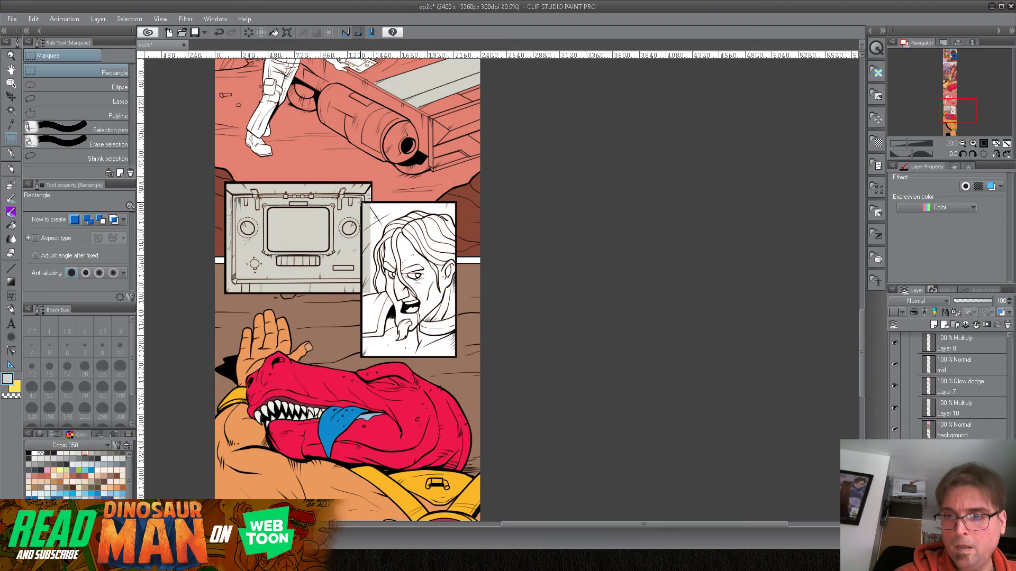
left_click_drag(361, 203, 457, 358)
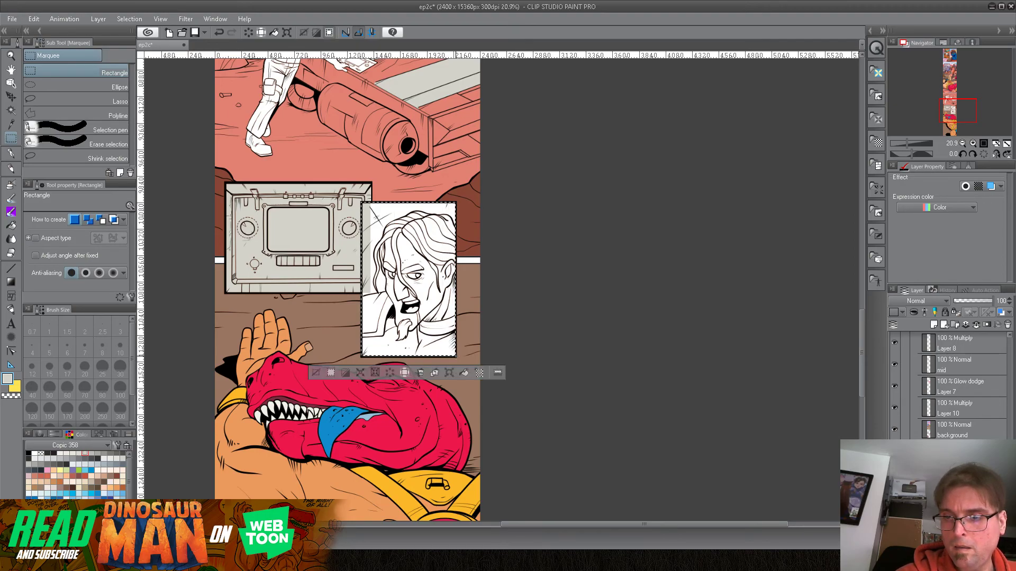
left_click(12, 228)
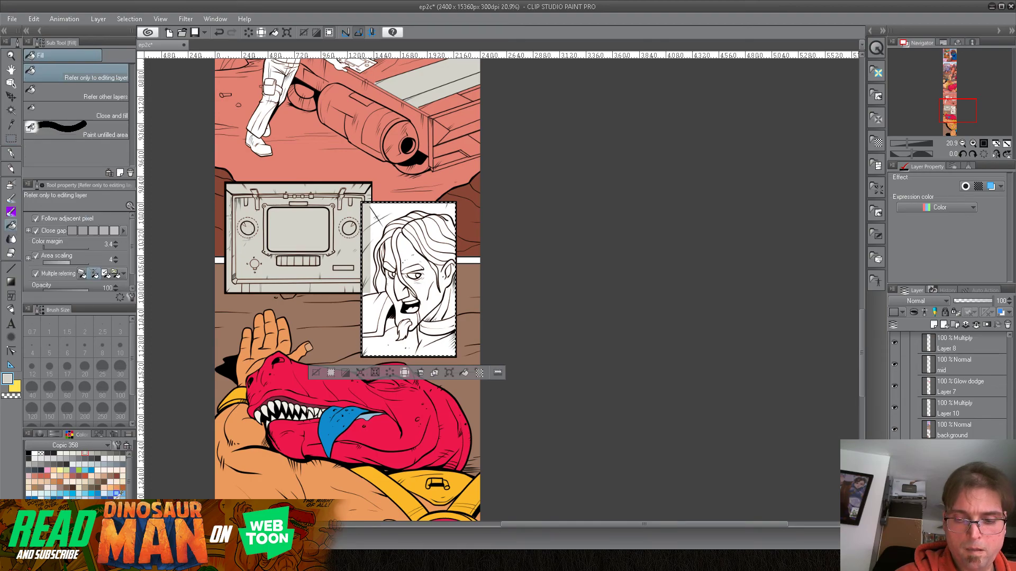
left_click(110, 494)
left_click(441, 290)
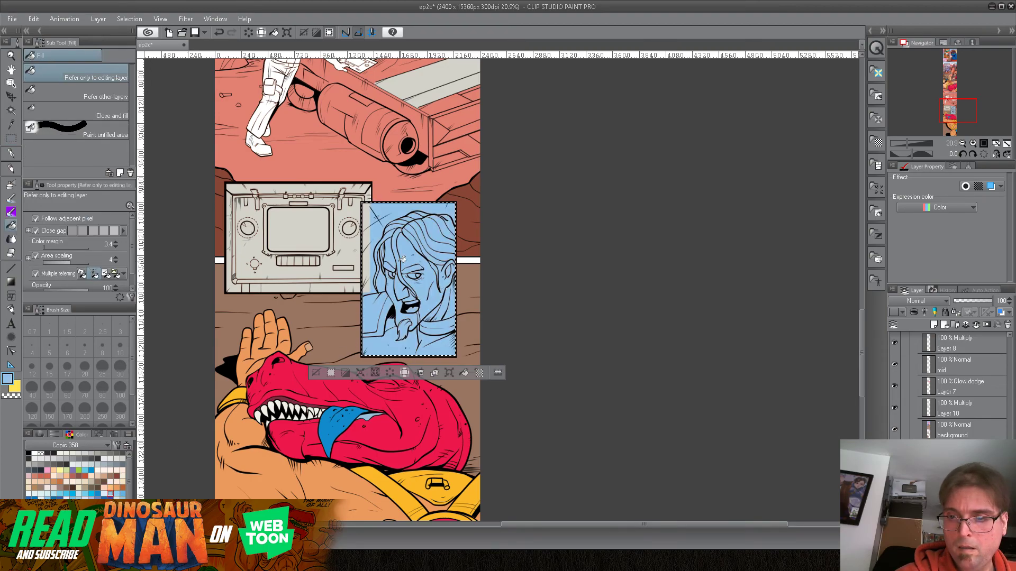
left_click(372, 250)
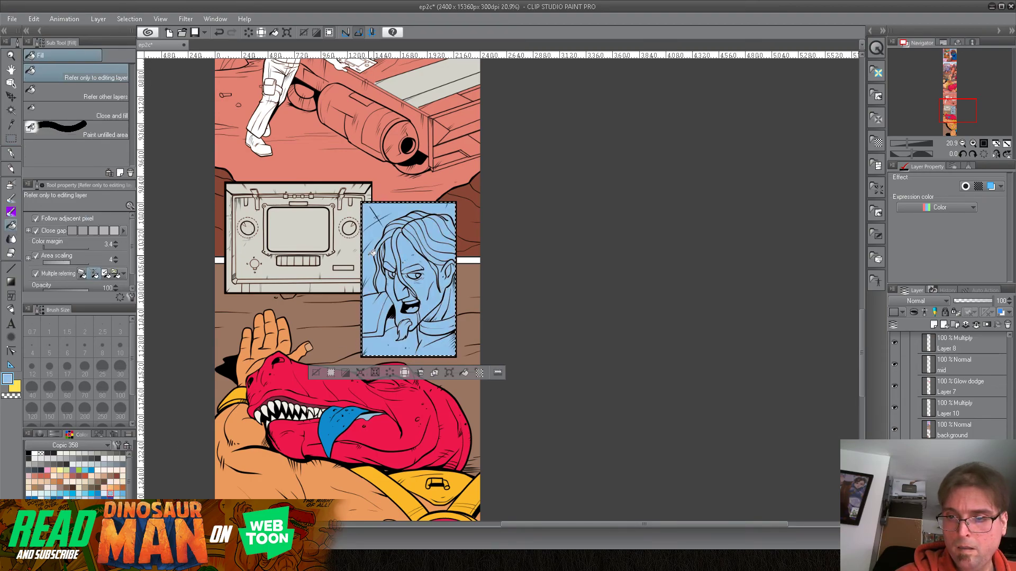
left_click(139, 18)
left_click(139, 42)
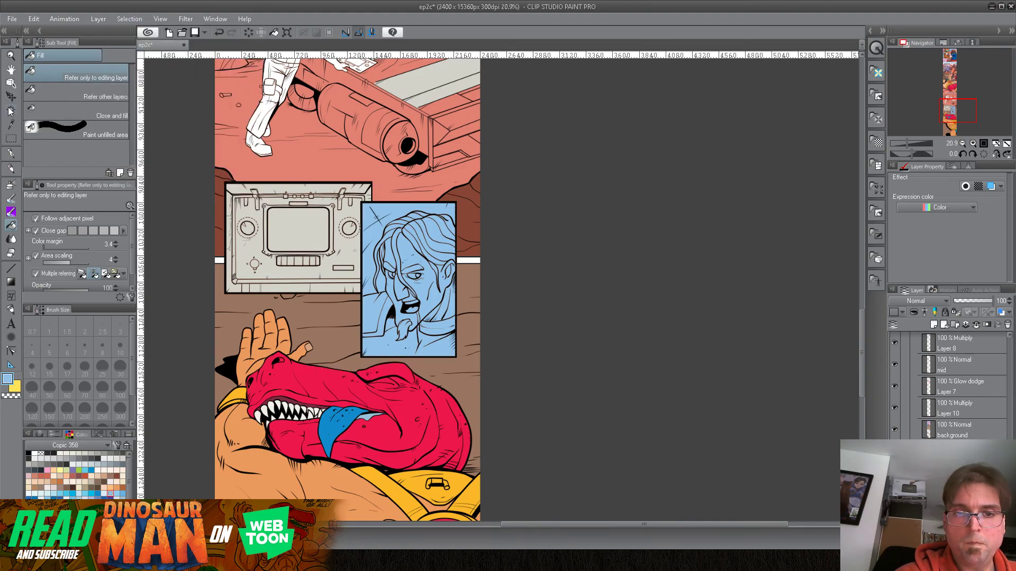
Identify the layer holding the dinosaur's flat colours by toggling Layer 16's visibility, and make Layer 16 active.
left_click(10, 83)
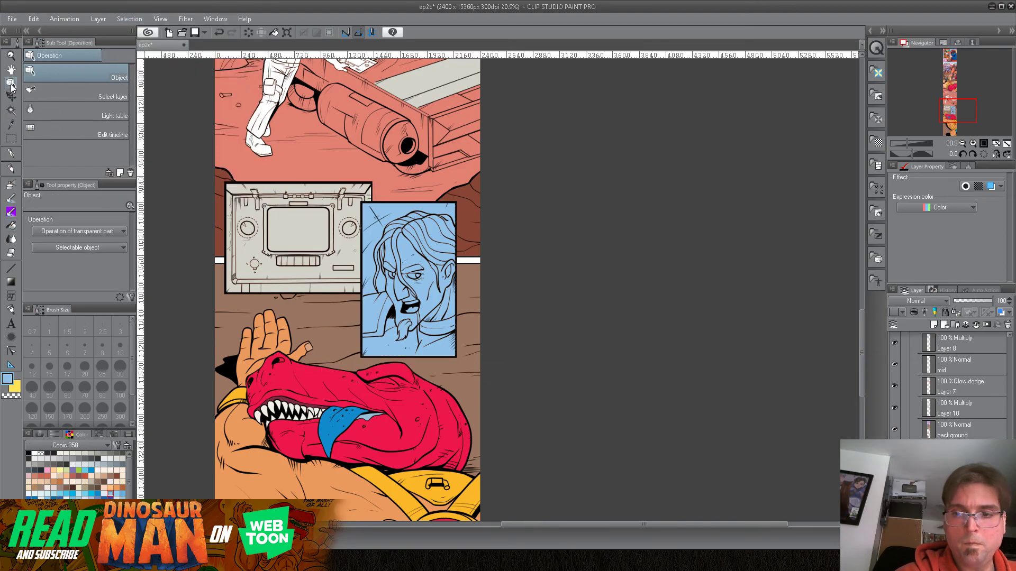
left_click(407, 309)
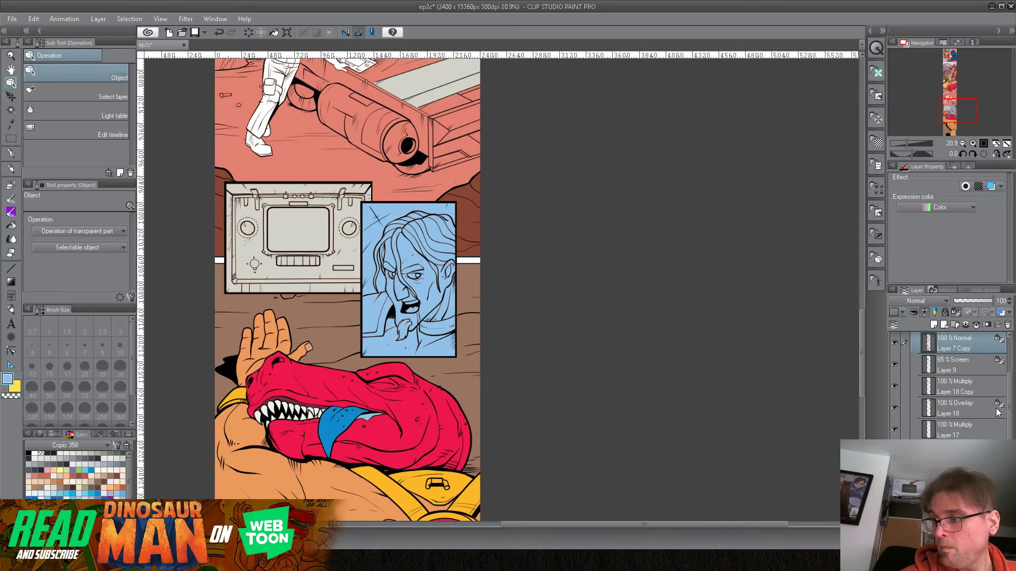
scroll(906, 386, "down", 2)
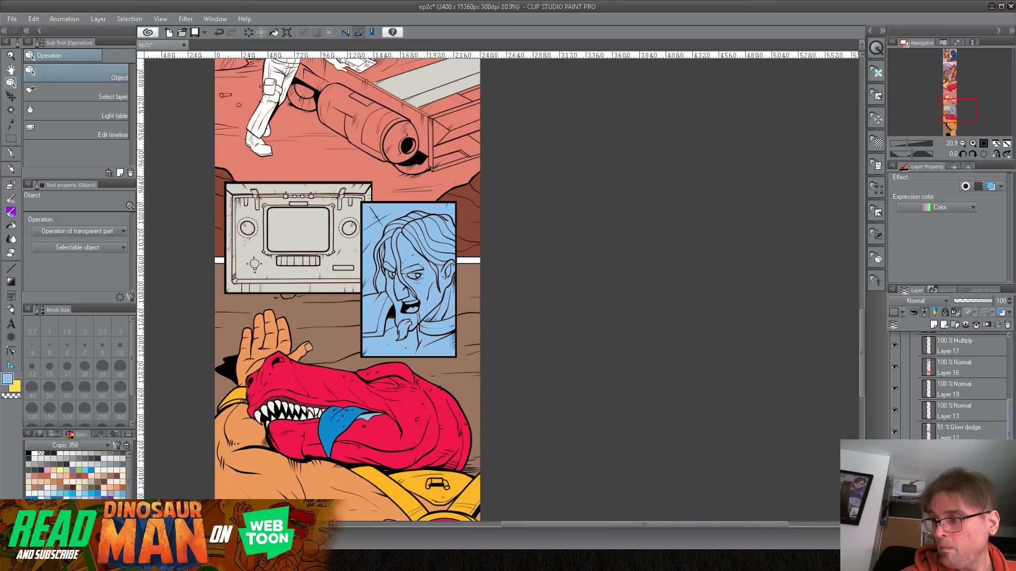
left_click(898, 367)
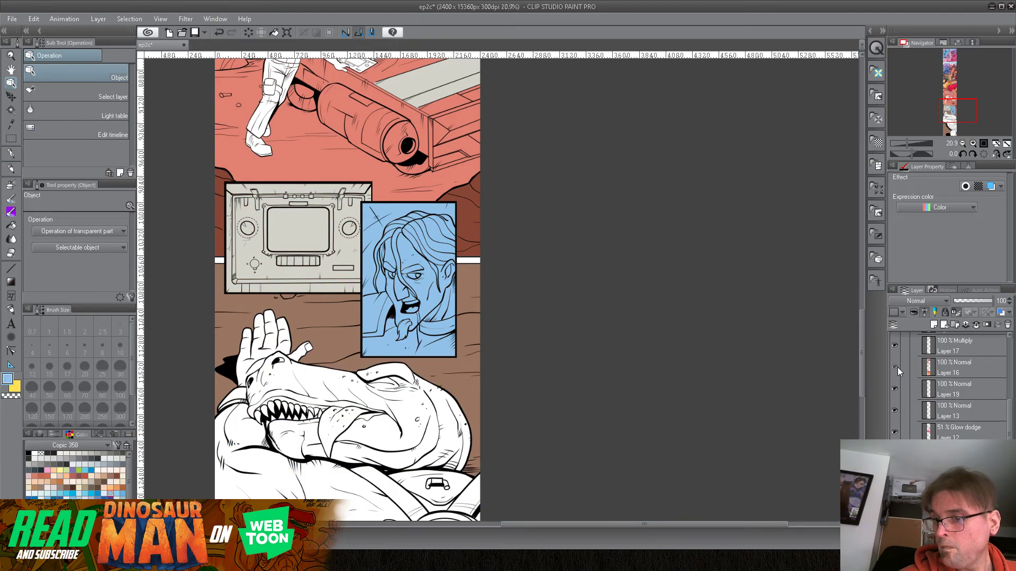
left_click(897, 368)
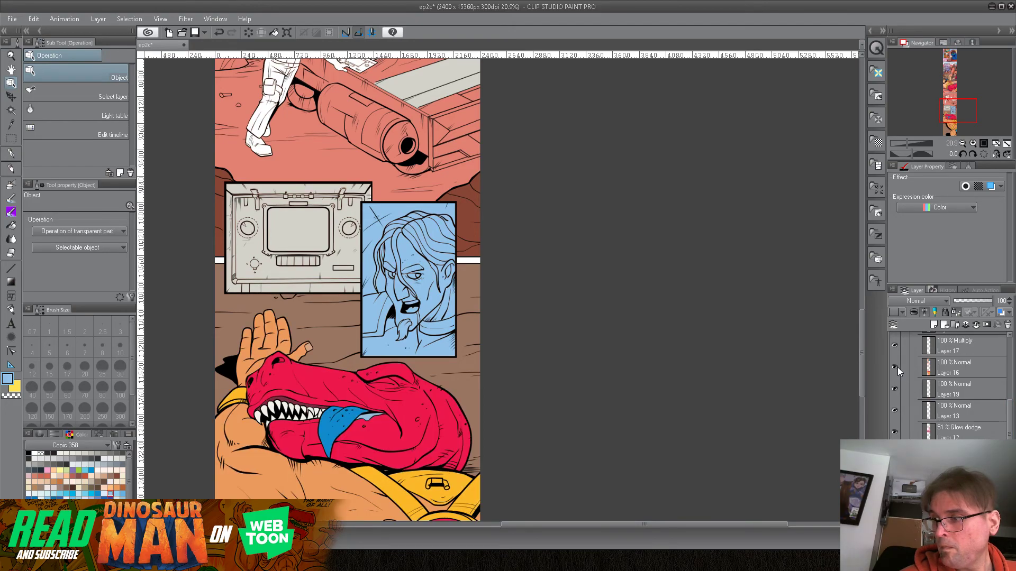
left_click(961, 364)
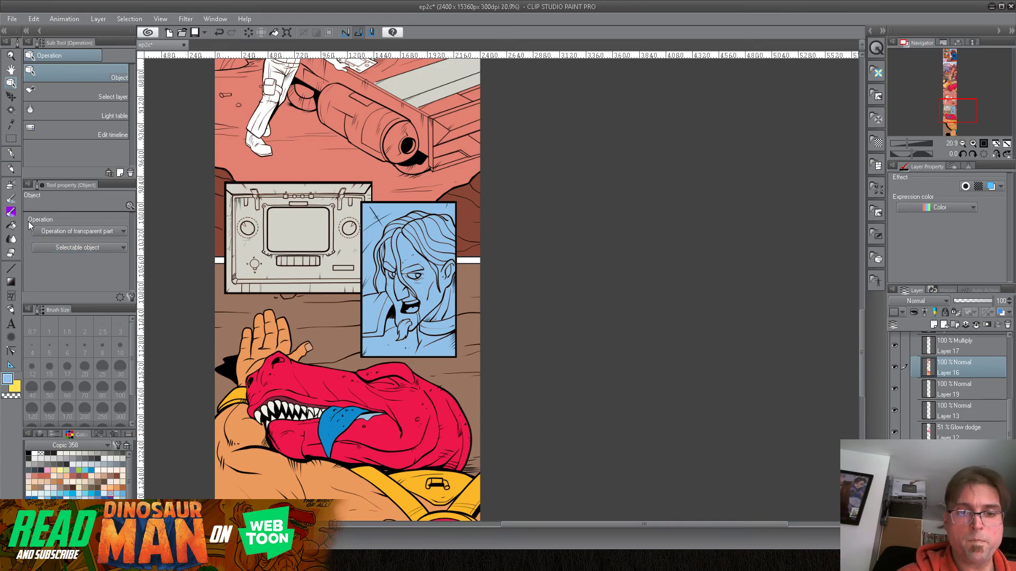
Fill the radio's screen with muted green on Layer 16.
left_click(11, 225)
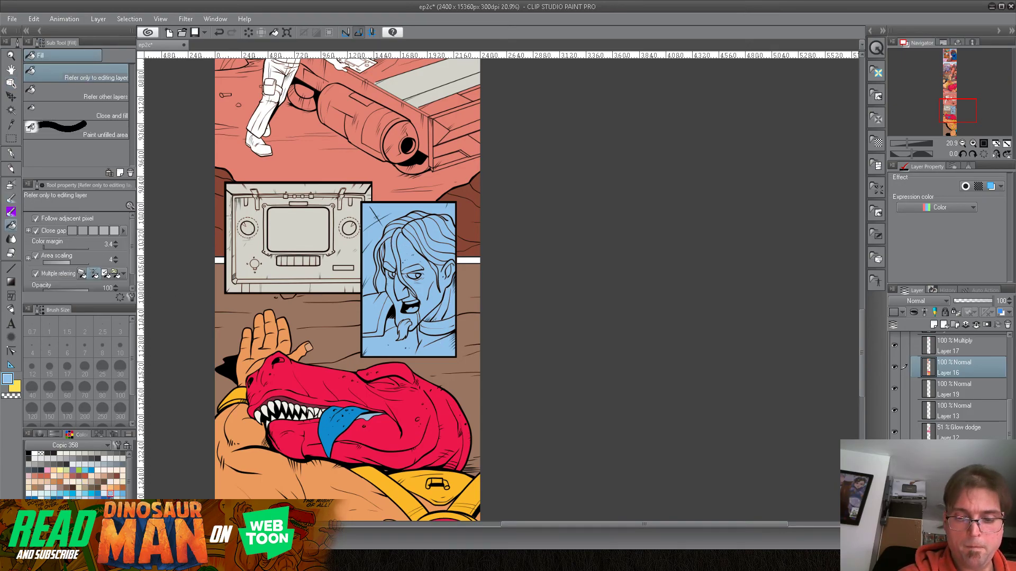
left_click(74, 509)
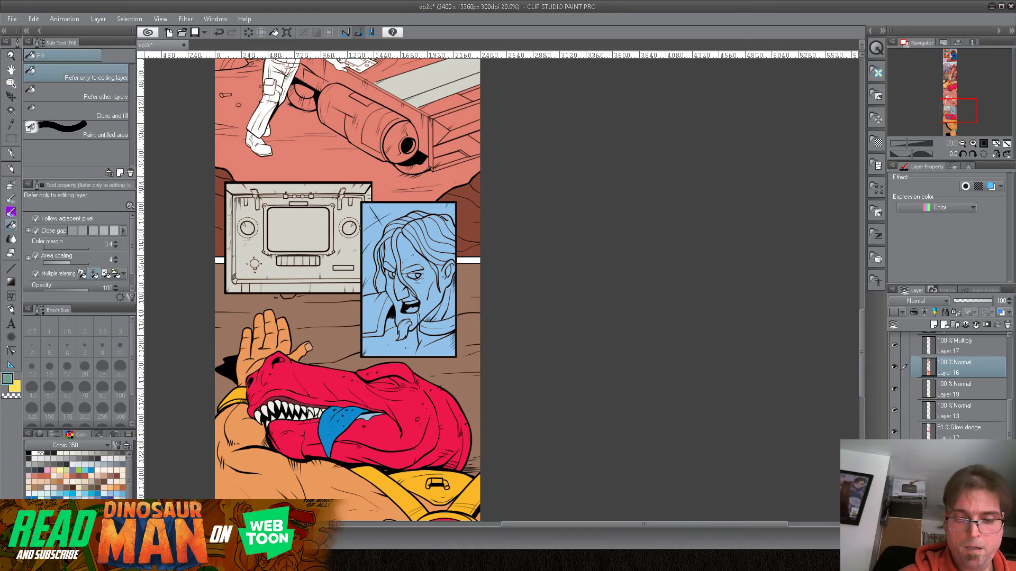
left_click(300, 233)
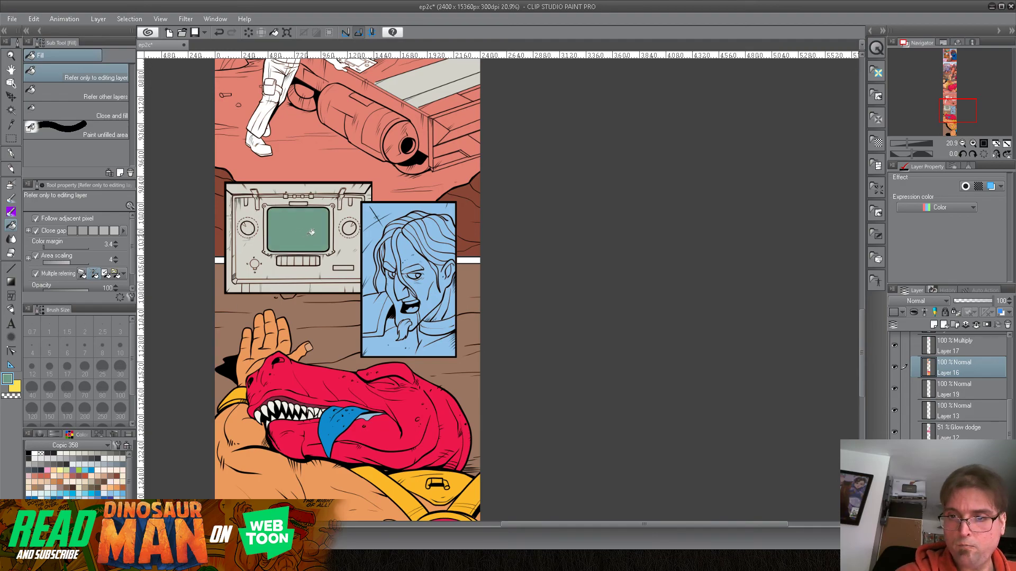
Fill the two large dials on either side of the radio's screen with dark grey.
left_click(73, 464)
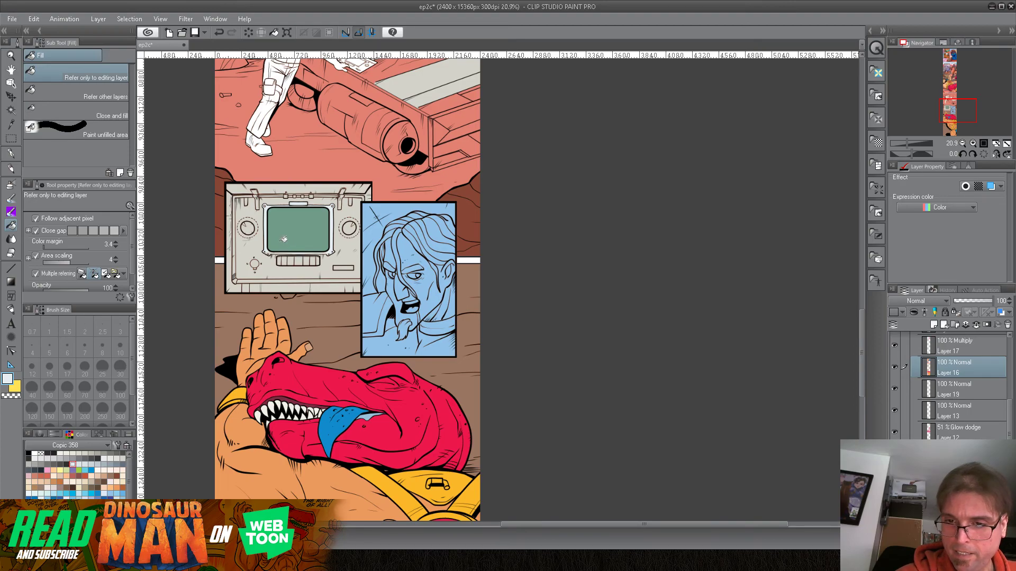
left_click(60, 465)
left_click(247, 231)
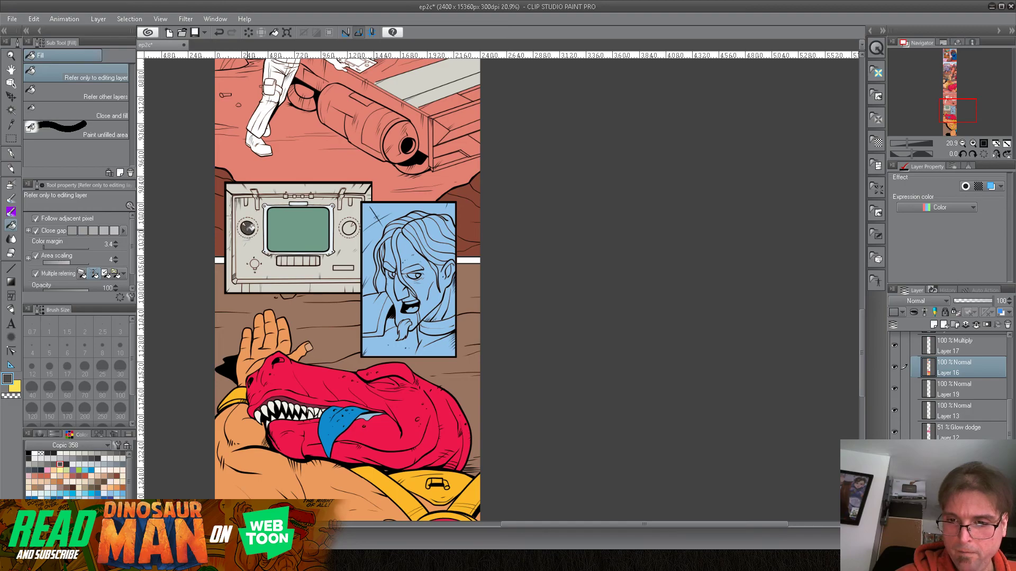
left_click(353, 228)
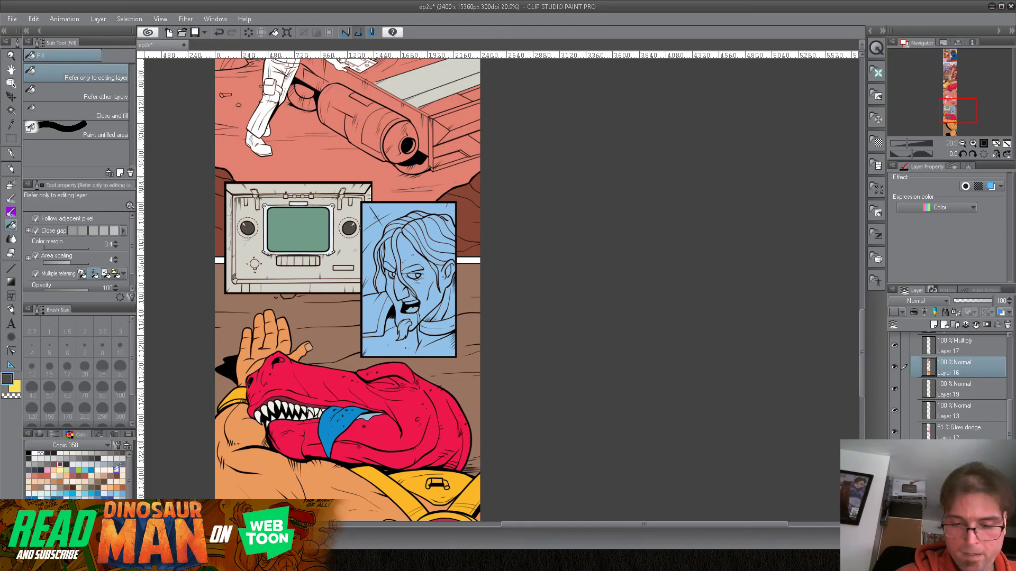
Fill the row of push buttons below the radio's screen with yellow.
left_click(77, 521)
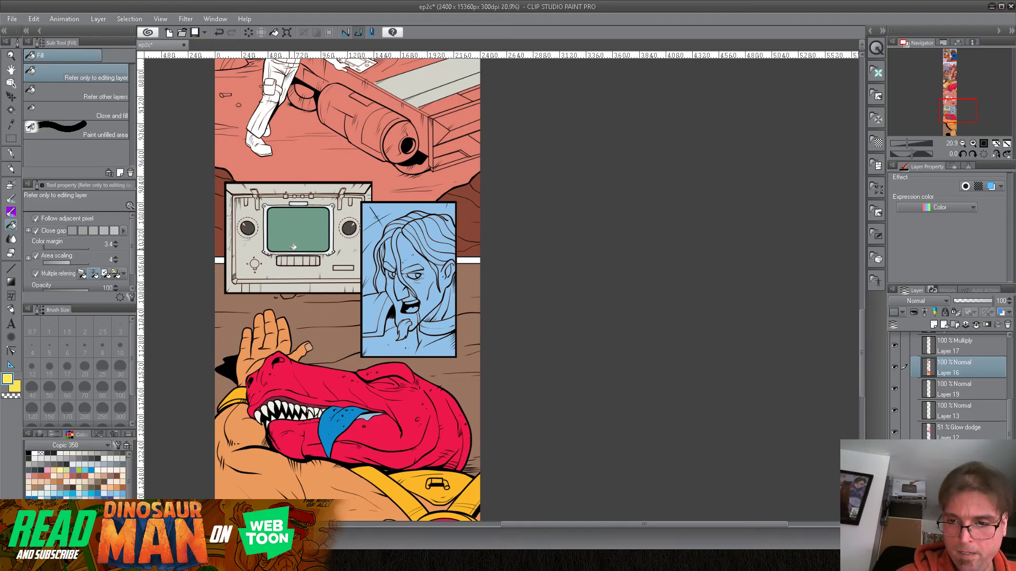
left_click(280, 260)
left_click(286, 260)
left_click(292, 260)
left_click(313, 261)
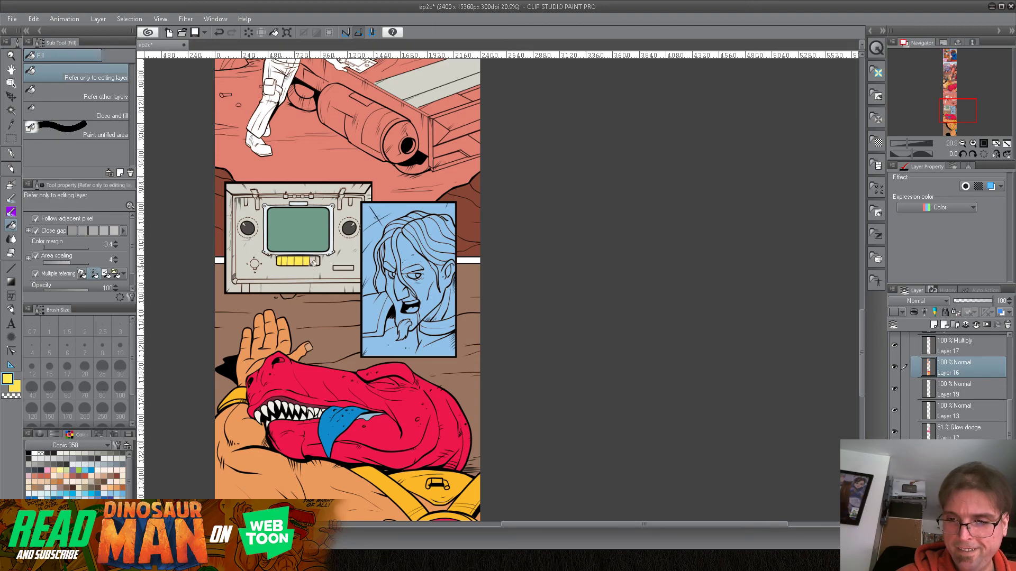
Fill the radio's small rectangular slot and dial markers with bright blue, and the small lower knob with the dials' dark grey.
scroll(120, 492, "down", 5)
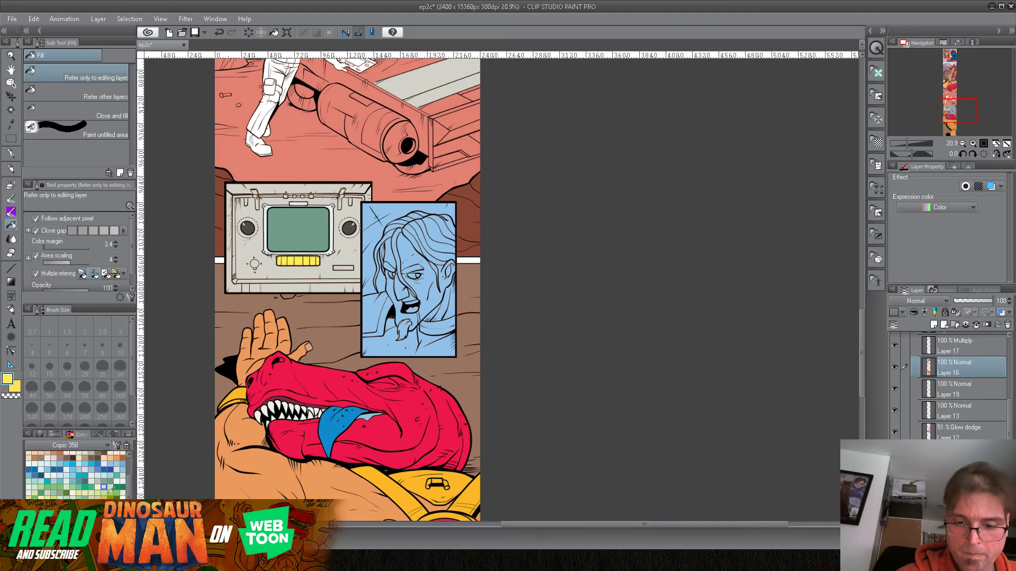
left_click(91, 464)
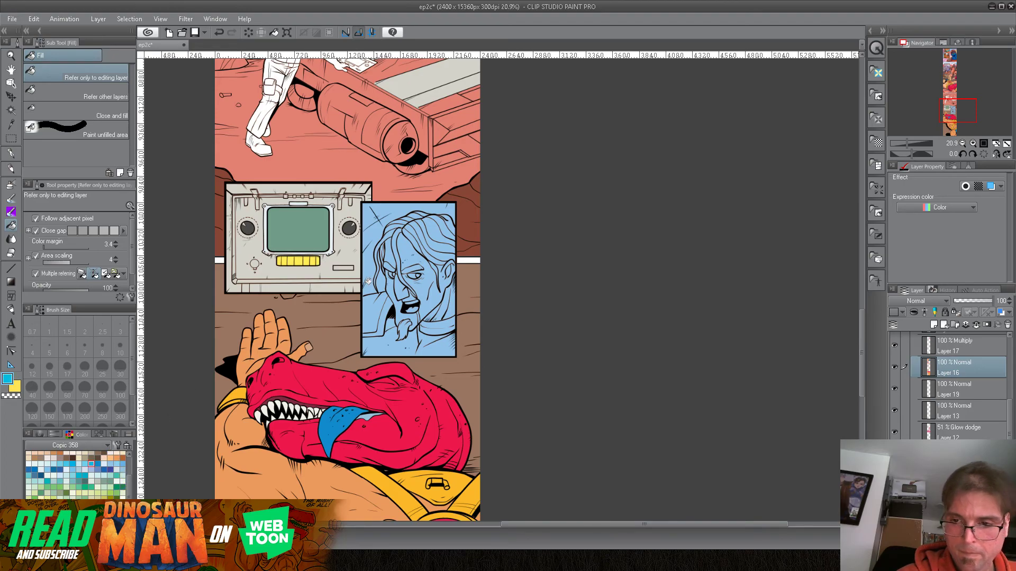
left_click(351, 268)
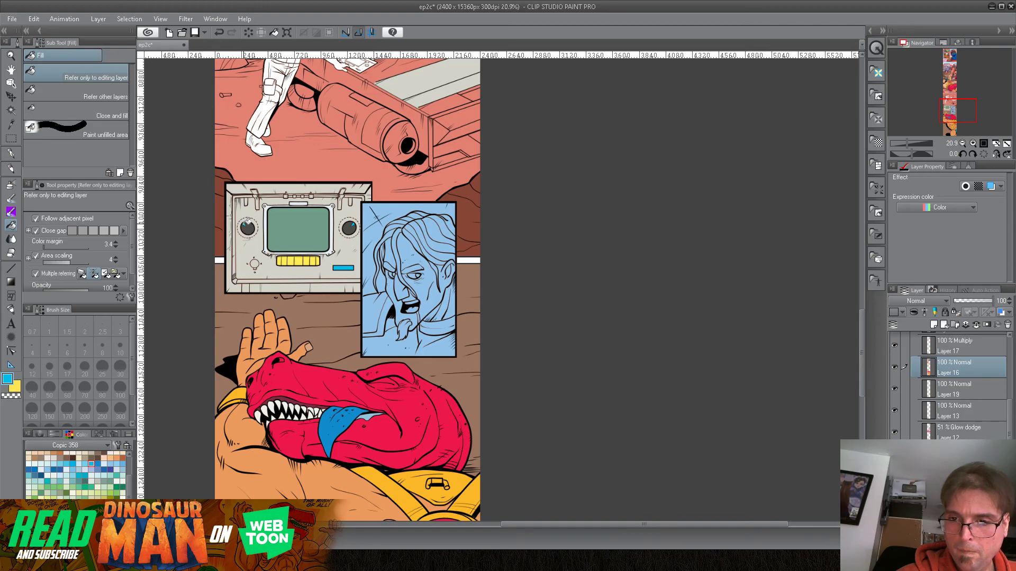
left_click(249, 227, "alt")
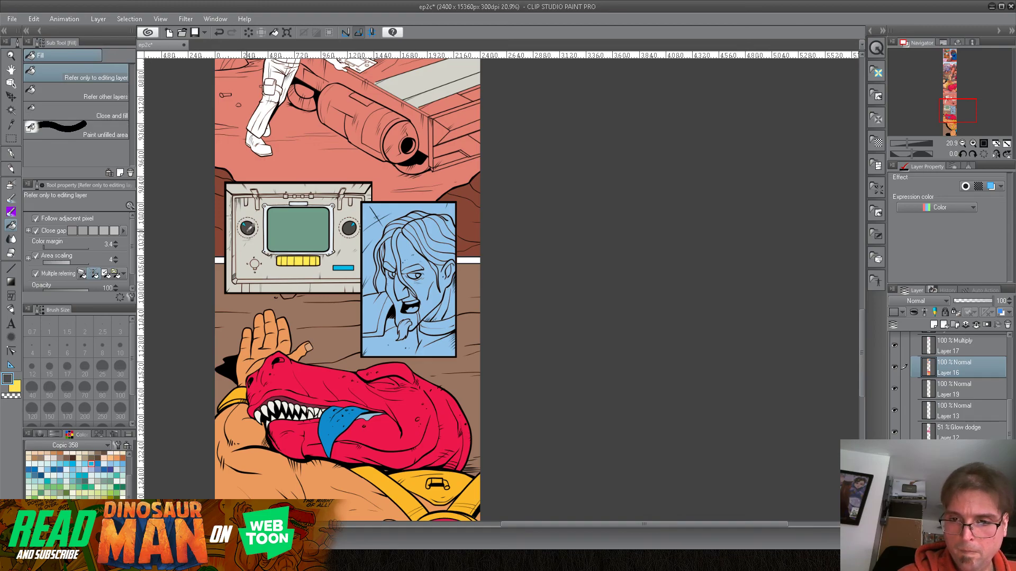
left_click(255, 264)
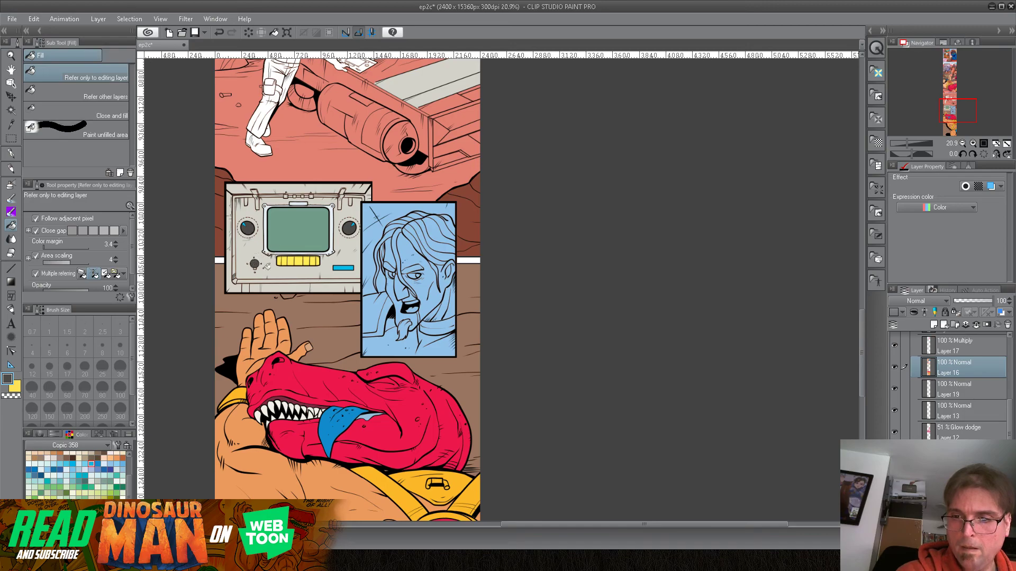
Fill the radio's latches with very light grey and the case's outer rim with medium grey.
left_click(333, 236, "alt")
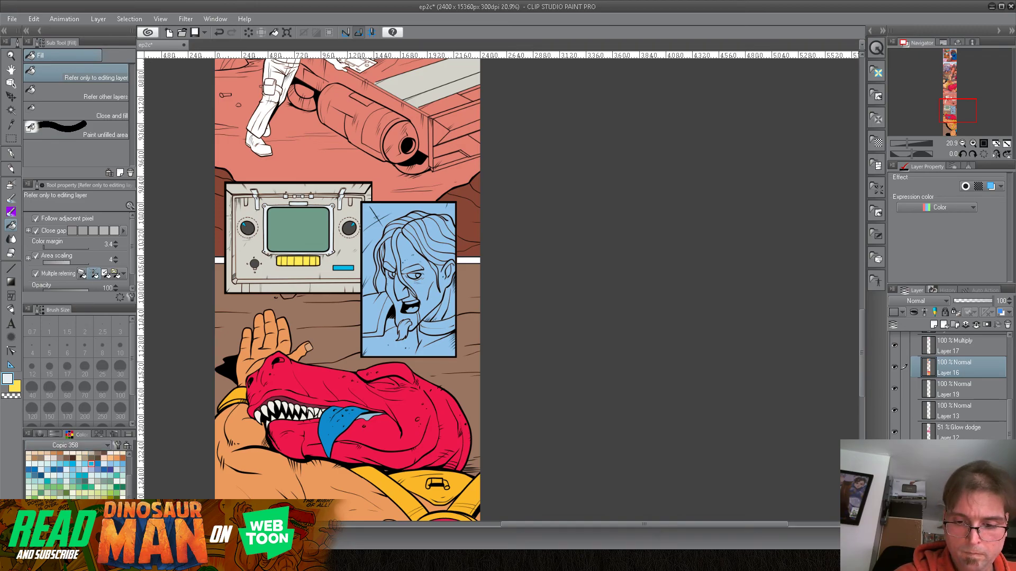
scroll(122, 454, "up", 5)
left_click(110, 454)
left_click(230, 193)
left_click(269, 285)
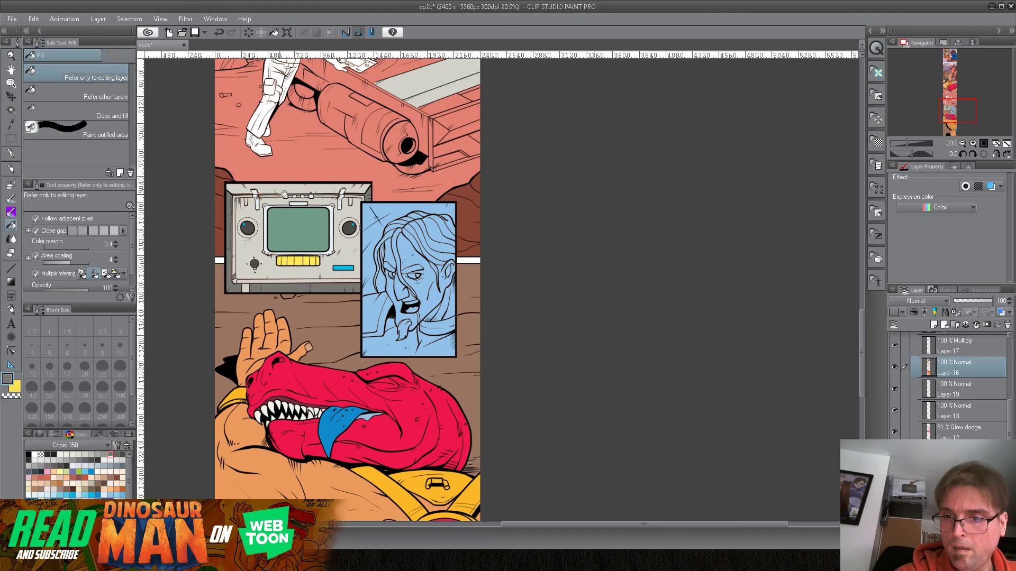
Fill the face, ear and neck of the man in the portrait inset with light purple.
left_click_drag(449, 255, 409, 182)
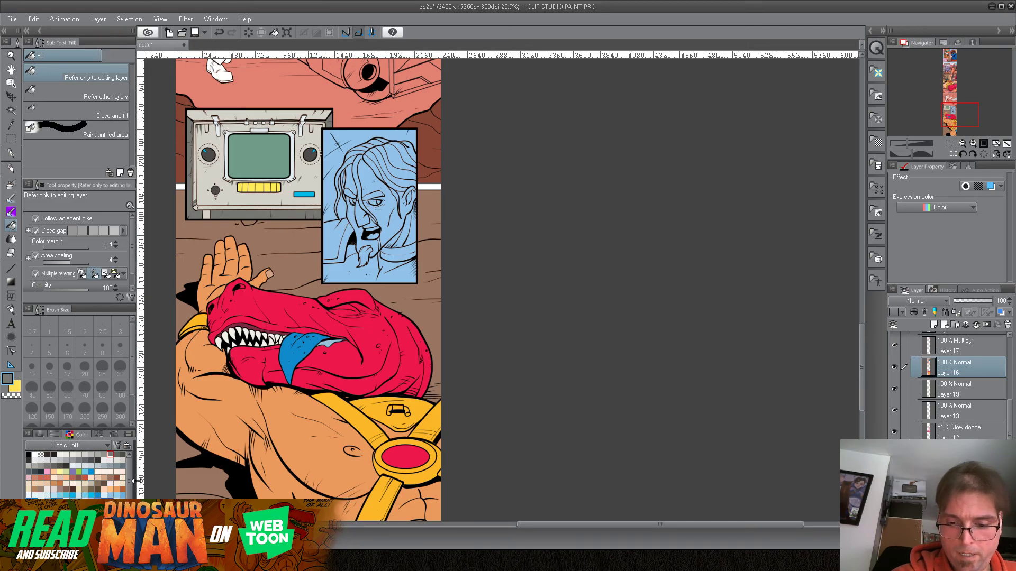
scroll(130, 486, "down", 5)
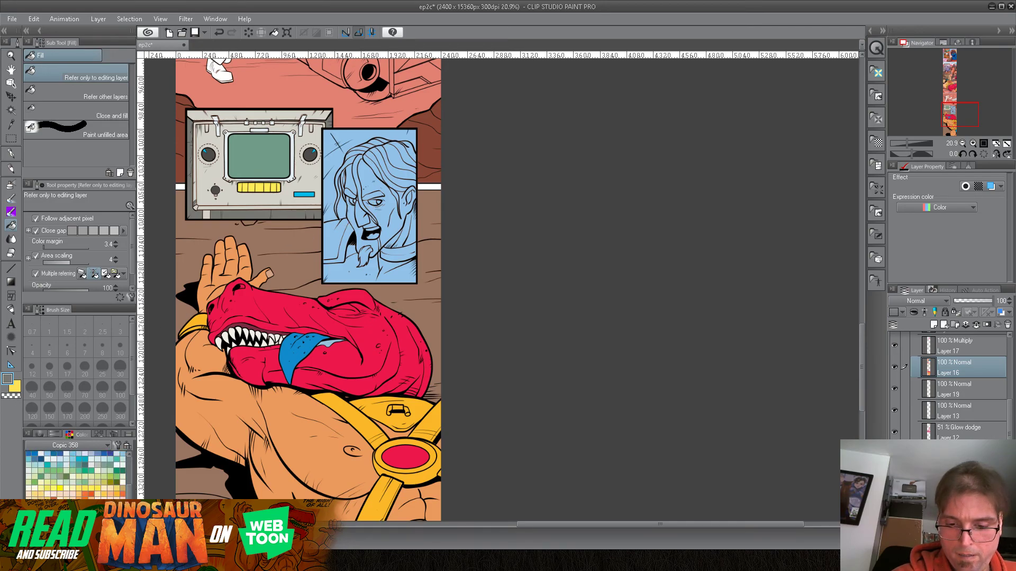
left_click(79, 523)
left_click(391, 211)
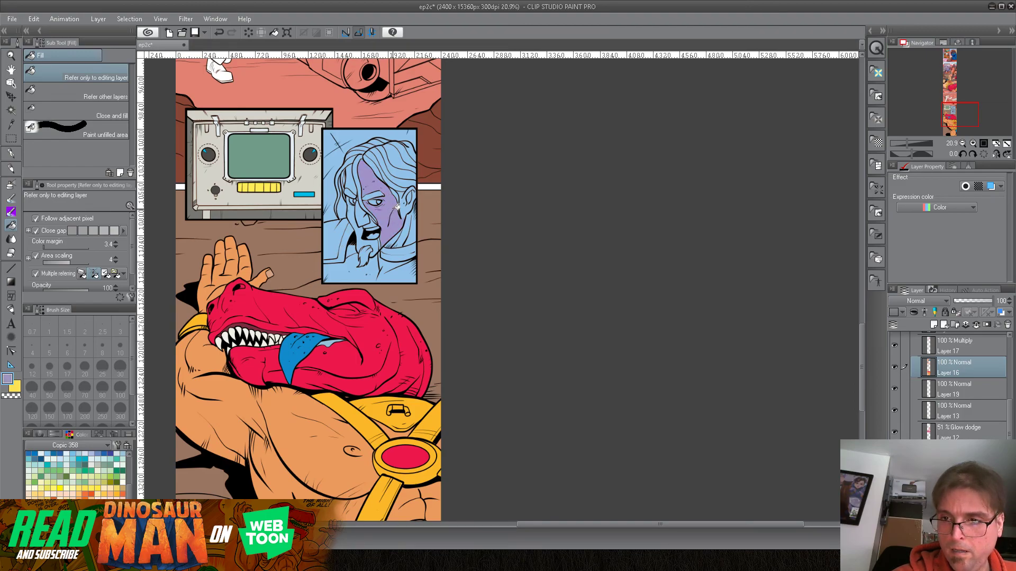
left_click(410, 201)
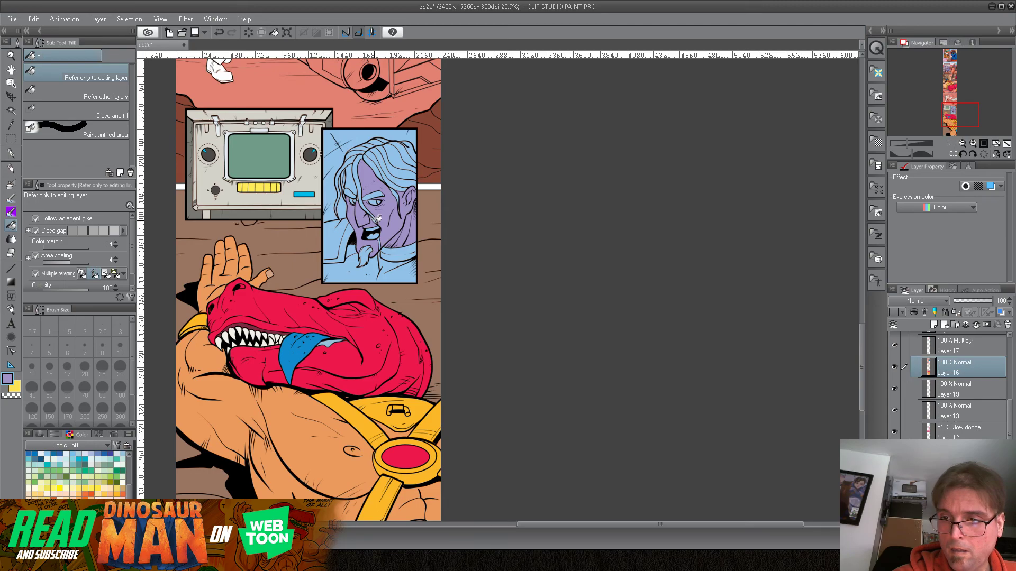
left_click(355, 183)
Fill all the hair strands, the eyebrows and the goatee of the portrait inset's man with off-white.
left_click_drag(129, 491, 147, 453)
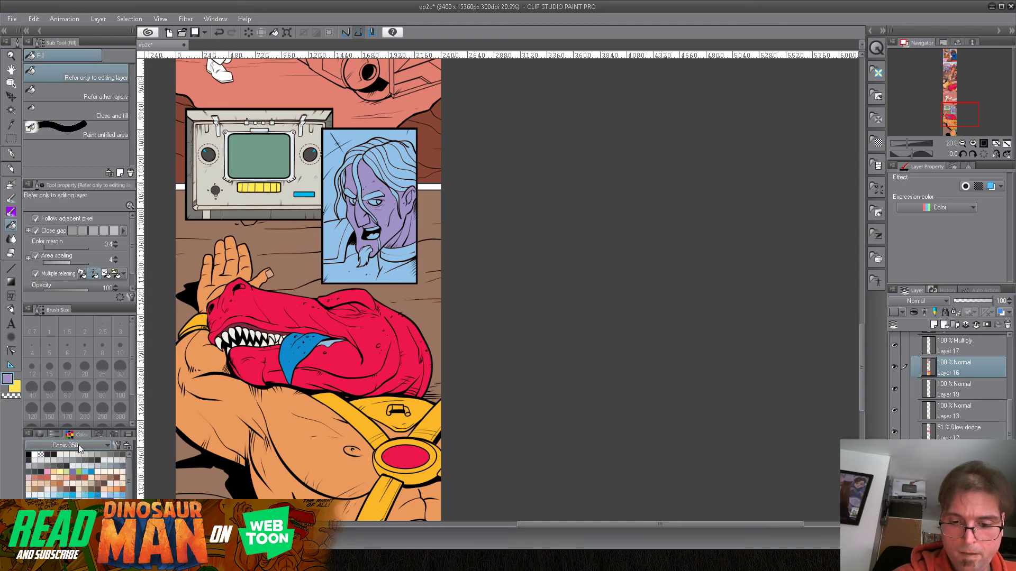
left_click(66, 455)
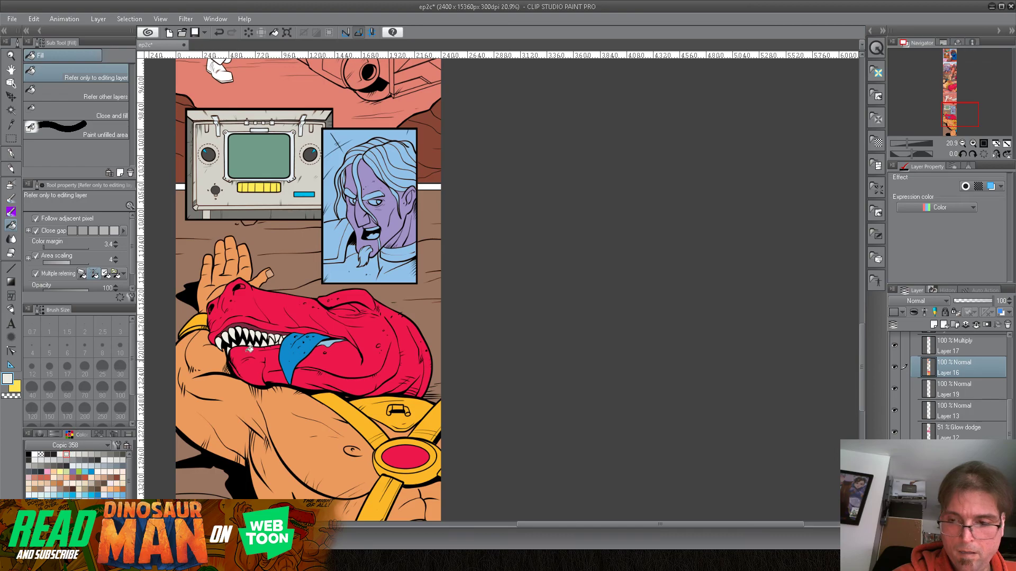
left_click(367, 204)
left_click(360, 177)
left_click(372, 159)
left_click(375, 155)
left_click(382, 152)
left_click(392, 155)
left_click(399, 152)
left_click(406, 150)
left_click(412, 148)
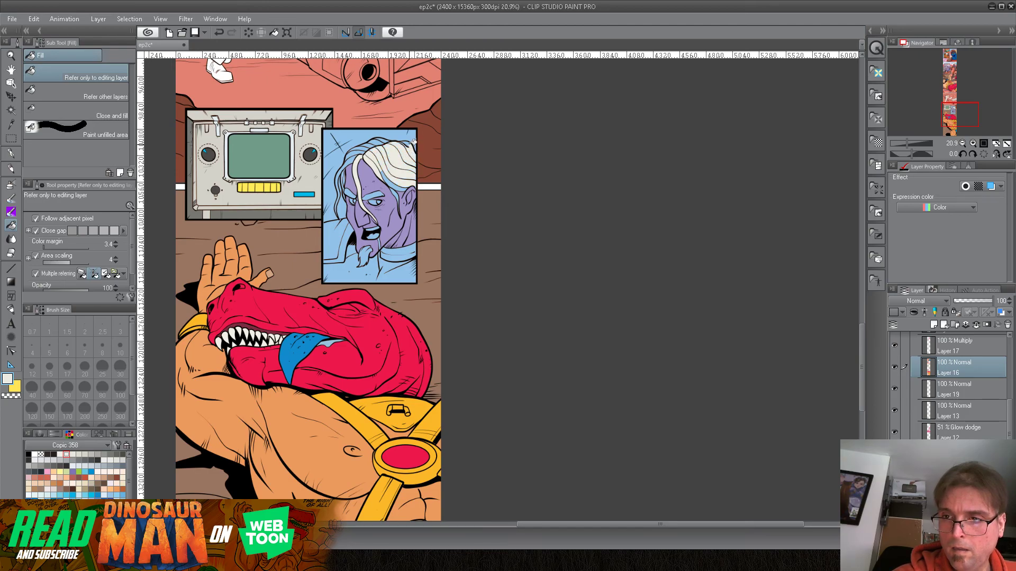
left_click(380, 143)
left_click(369, 144)
left_click(360, 153)
left_click(352, 157)
left_click(391, 183)
left_click(395, 192)
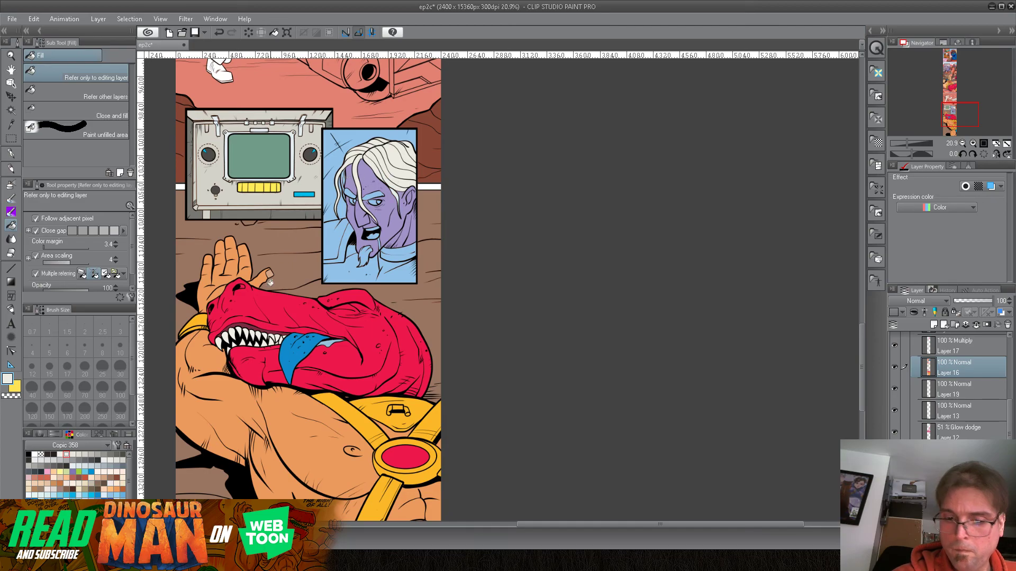
left_click(91, 455)
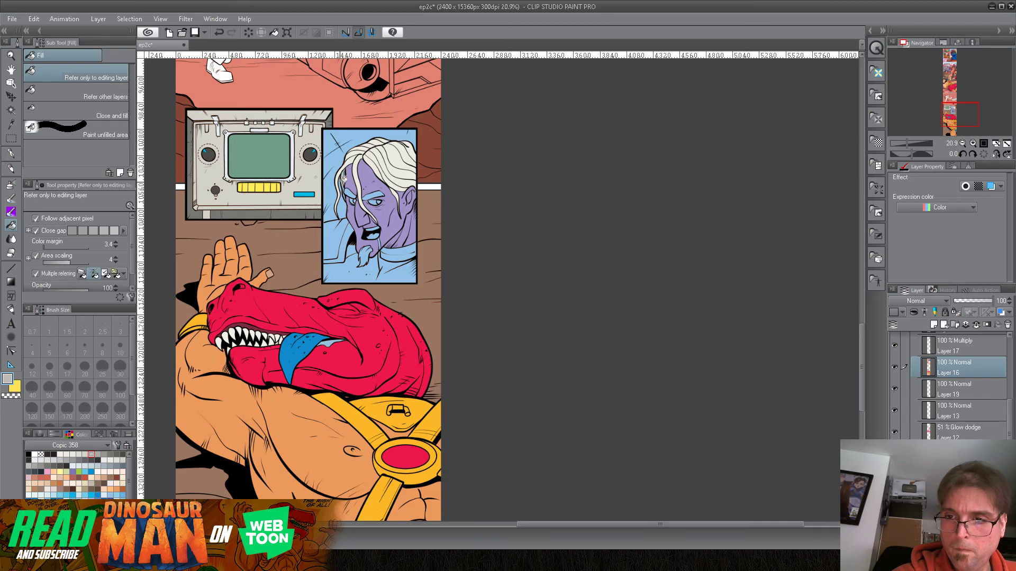
left_click(73, 455)
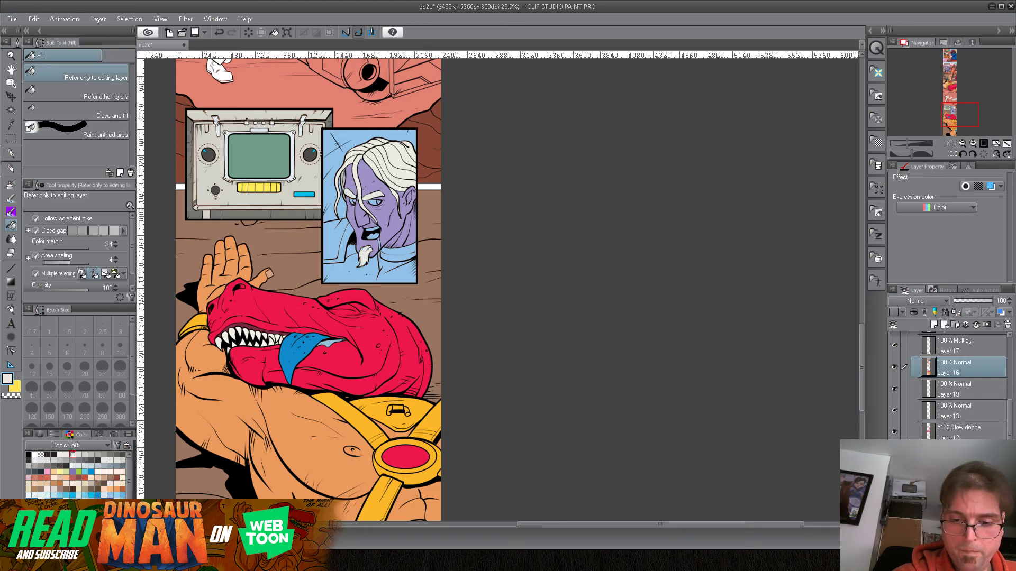
Fill the shirt and collar of the man in the portrait inset with orange.
scroll(130, 469, "down", 5)
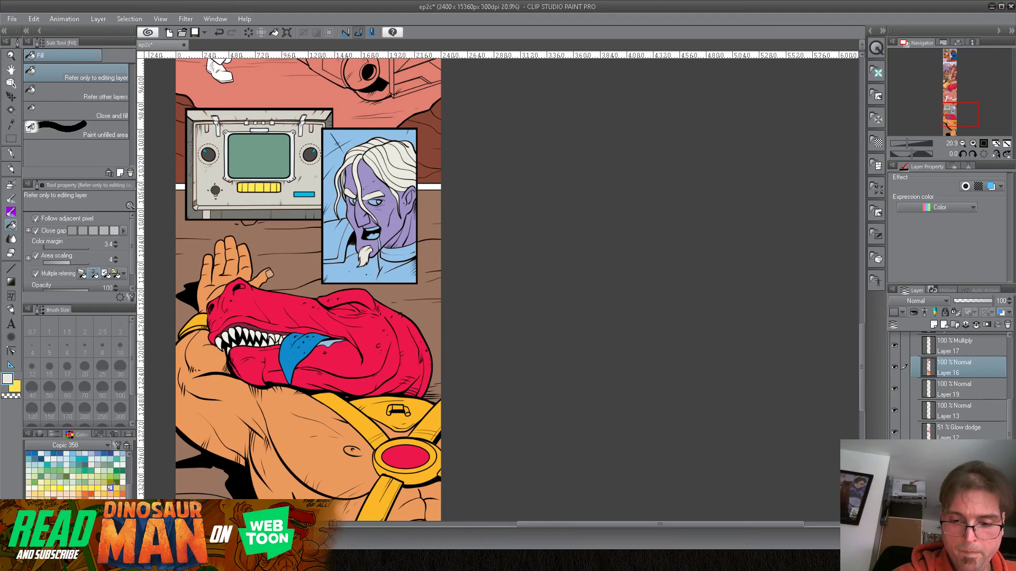
left_click(86, 492)
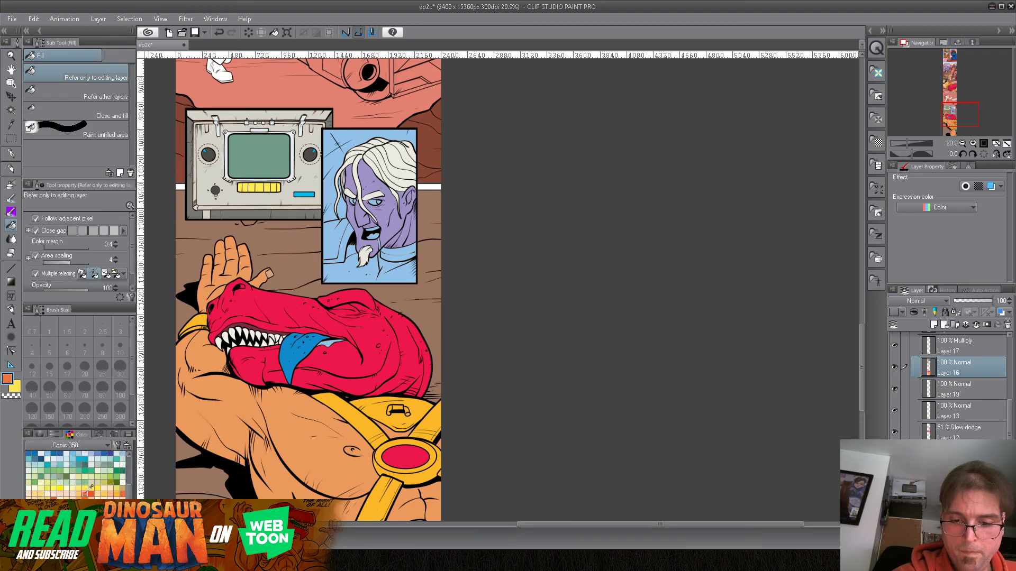
left_click(398, 276)
left_click(372, 275)
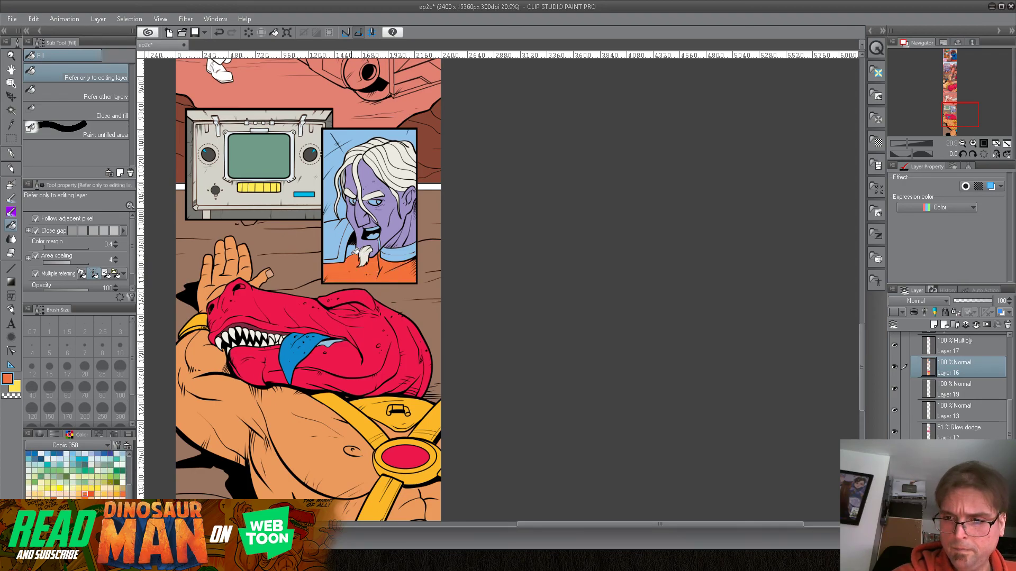
left_click(397, 256)
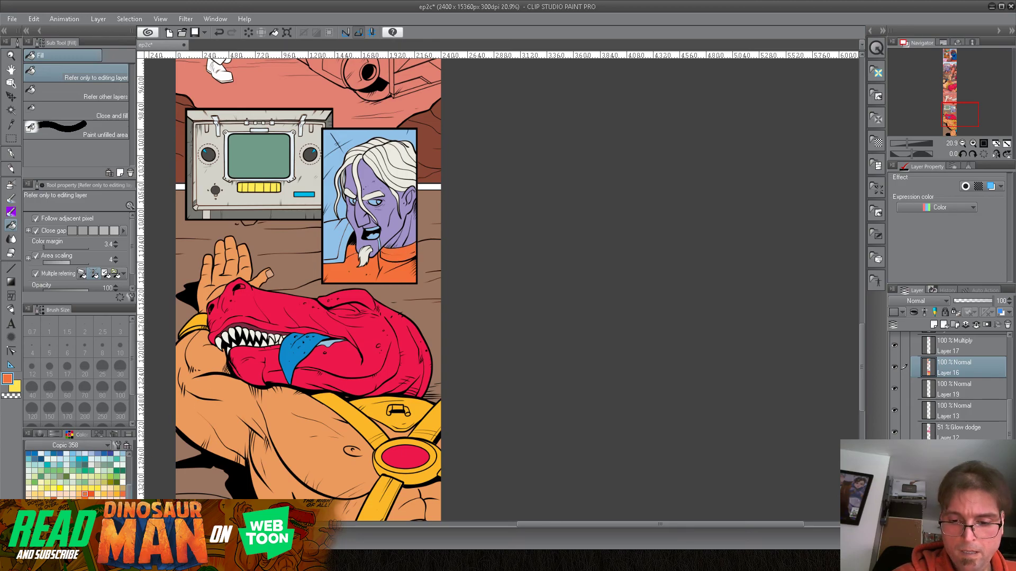
Fill the shoulder piece behind the man in the portrait inset with brown, and his eye with white.
scroll(79, 477, "up", 5)
left_click(110, 478)
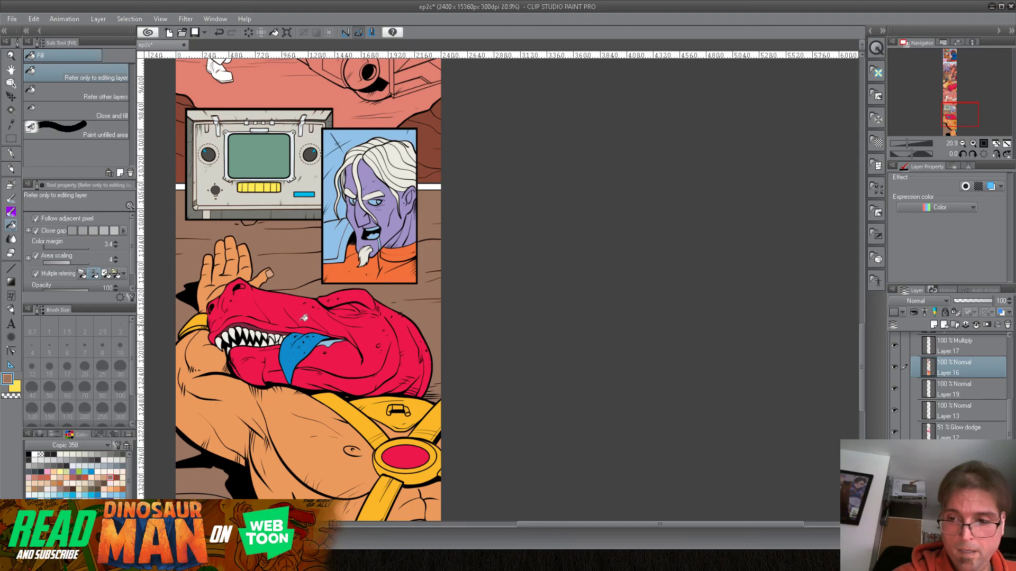
left_click(337, 242)
left_click(347, 244)
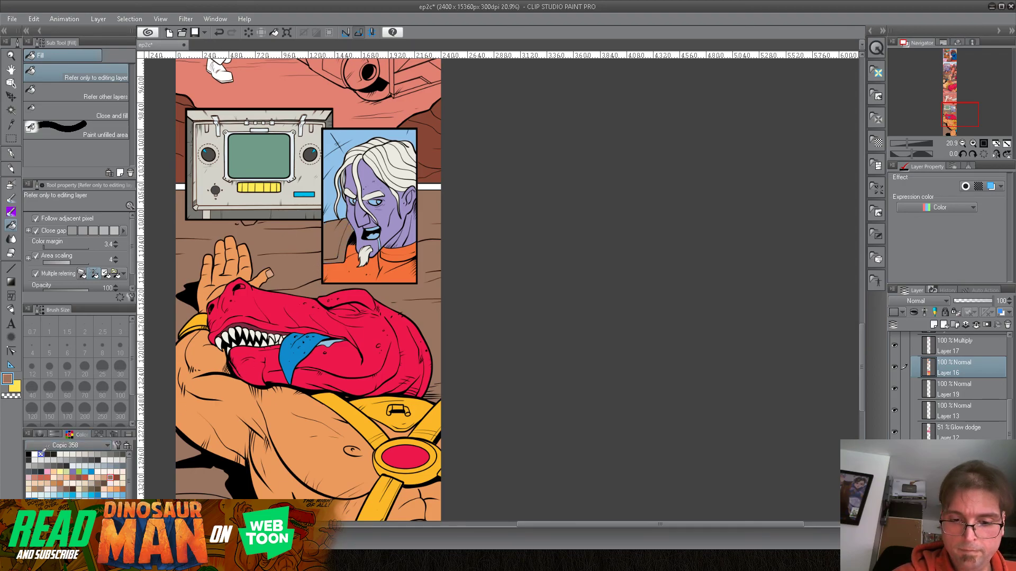
left_click(35, 454)
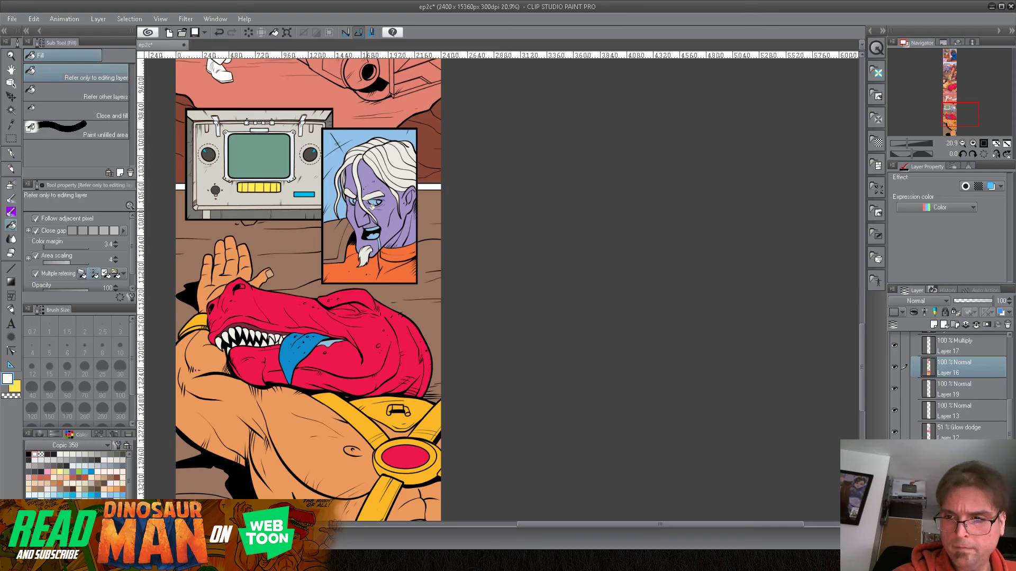
left_click(374, 200)
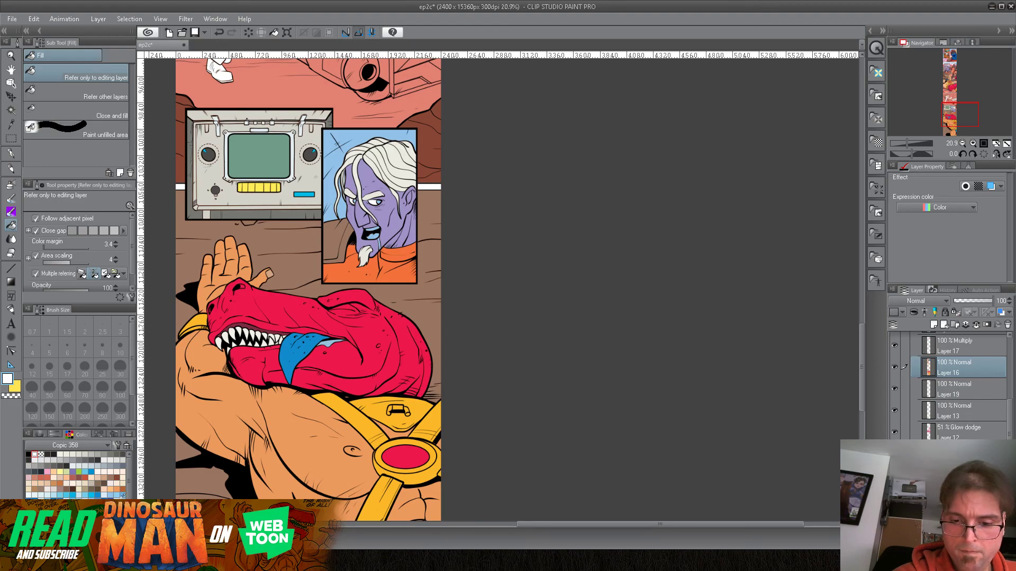
Examine the finished portrait panel of the same man higher up the page as a colour reference.
left_click_drag(375, 131, 340, 322)
left_click_drag(348, 197, 386, 422)
left_click_drag(375, 212, 394, 379)
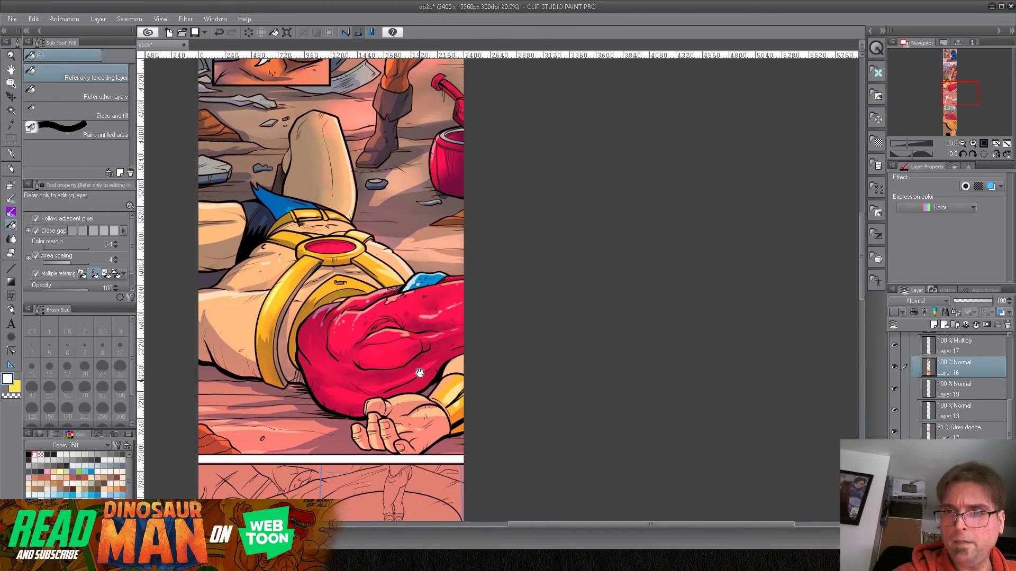
left_click_drag(411, 179, 417, 451)
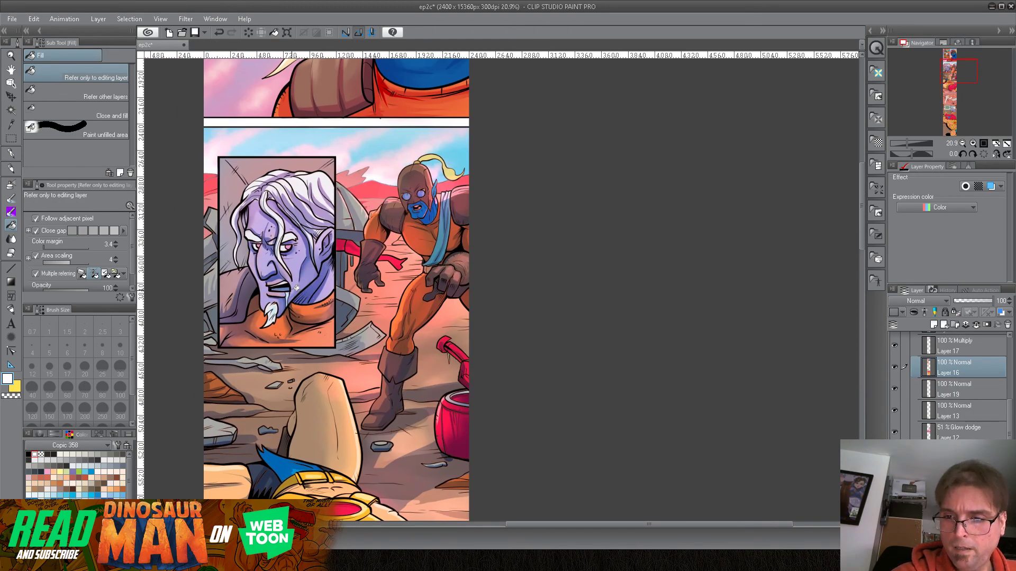
Fill the tongue of the man in the portrait inset with pink sampled from the finished portrait, and choose a hot pink swatch.
left_click(290, 249, "alt")
left_click(295, 242, "alt")
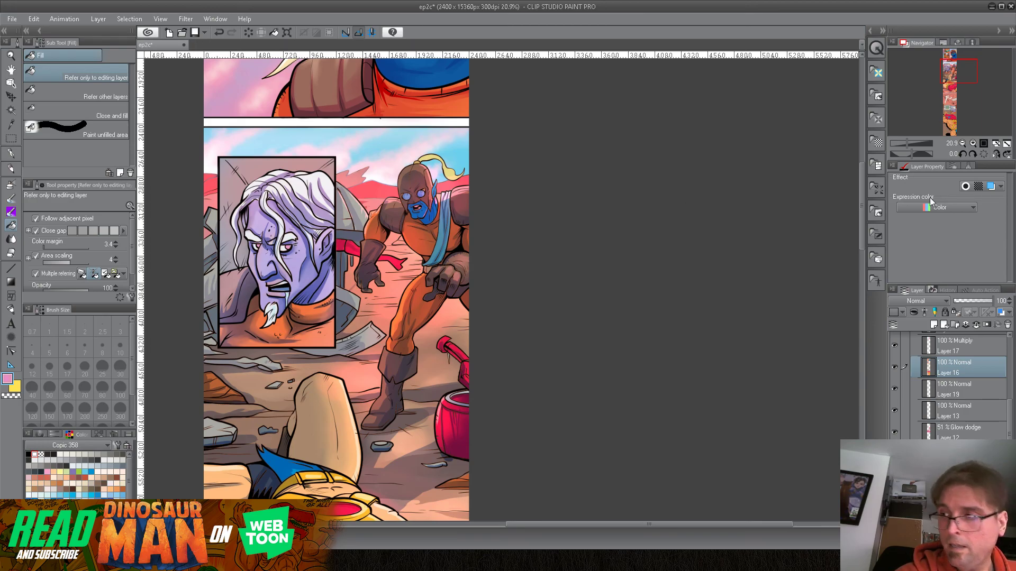
left_click_drag(860, 214, 861, 359)
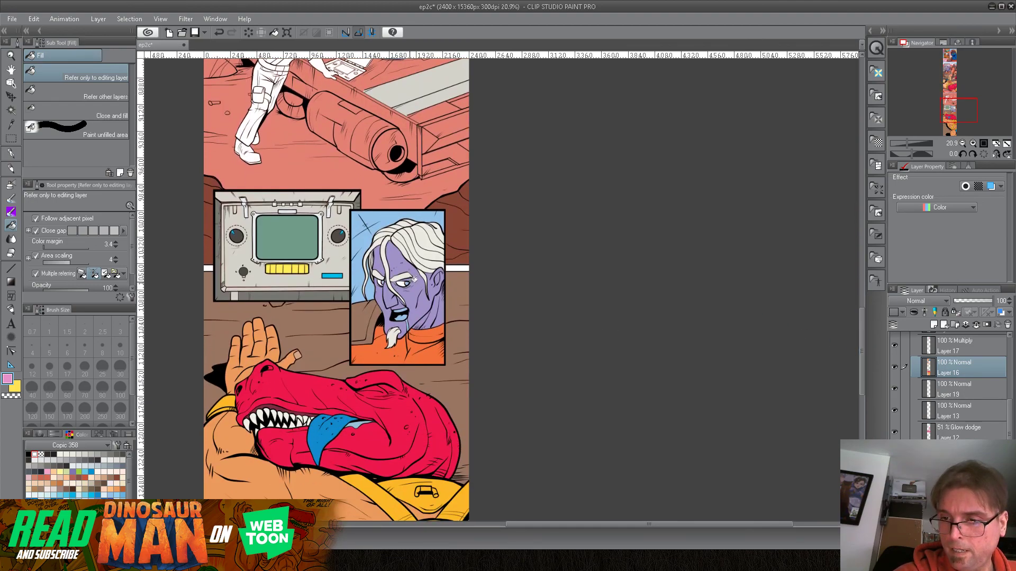
left_click(406, 316)
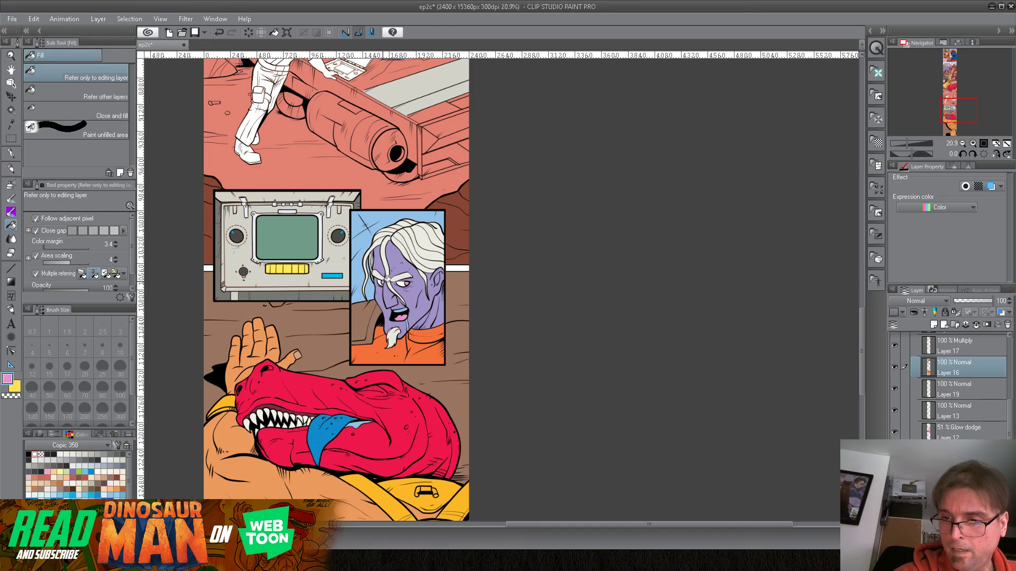
left_click(433, 244, "alt")
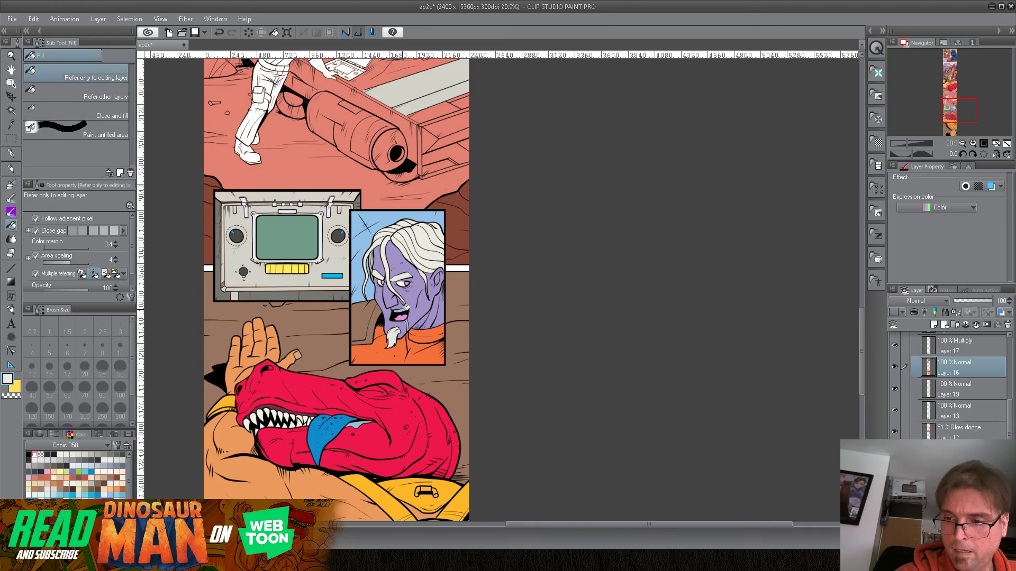
left_click_drag(131, 478, 131, 505)
left_click(79, 511)
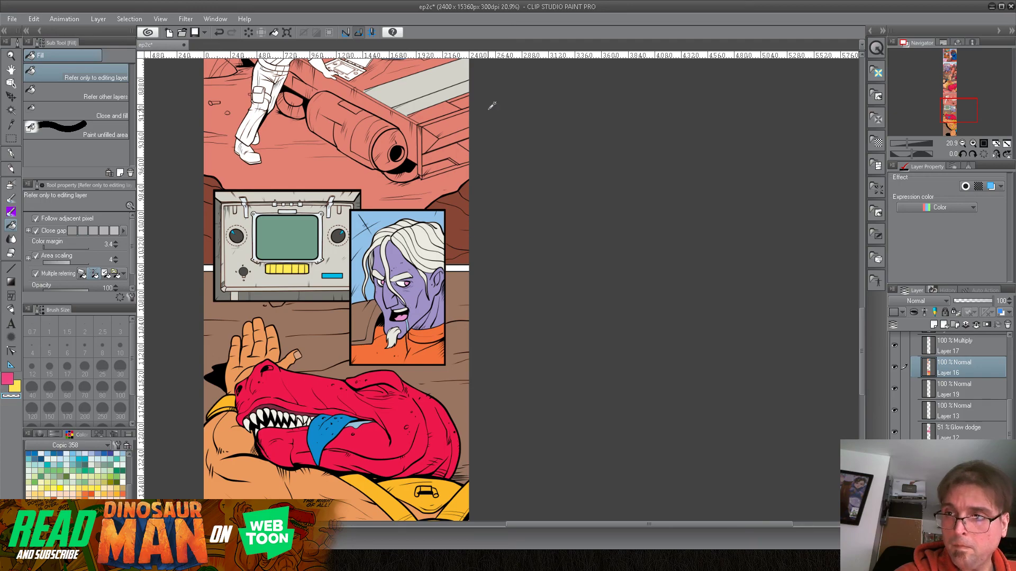
Fill the portrait inset's background with the dusty mauve sampled from the finished portrait panel's background.
left_click_drag(491, 102, 494, 465)
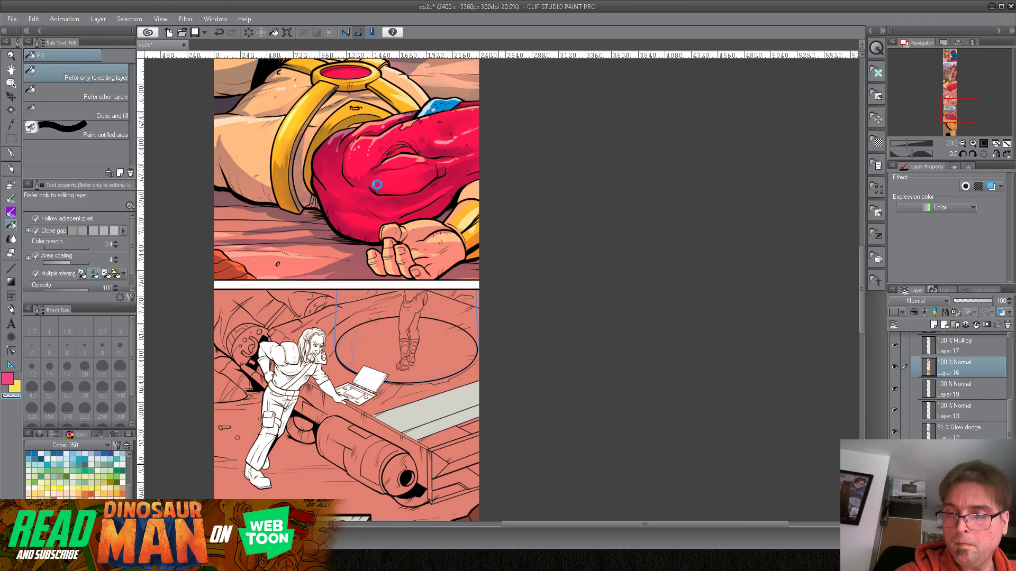
left_click_drag(380, 180, 409, 237)
left_click_drag(436, 471, 468, 231)
left_click_drag(472, 456, 439, 460)
left_click_drag(421, 224, 420, 461)
left_click_drag(441, 145, 441, 439)
left_click_drag(438, 389, 437, 78)
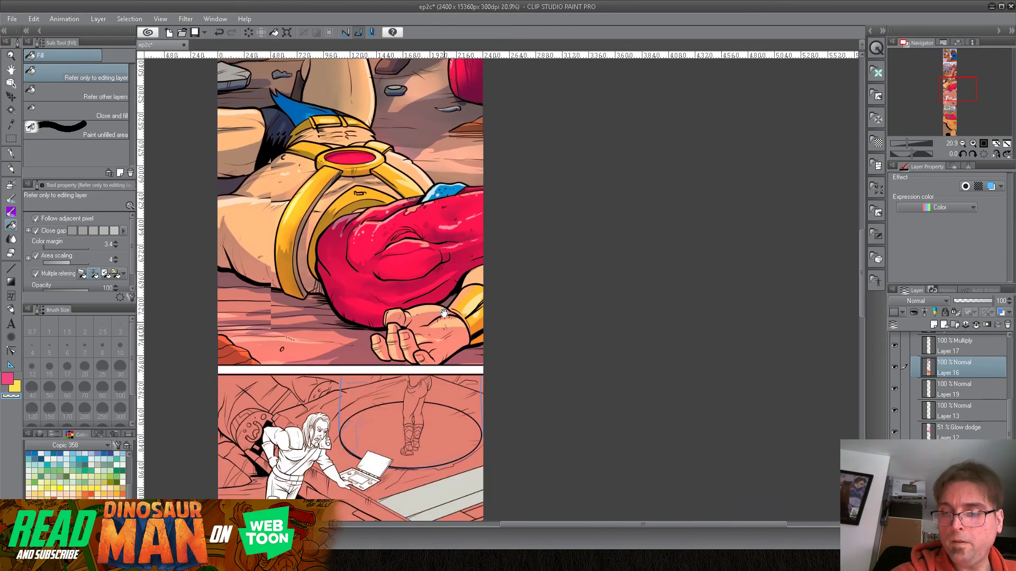
left_click_drag(444, 323, 476, 175)
left_click_drag(439, 84, 444, 503)
left_click_drag(415, 130, 460, 330)
key("c")
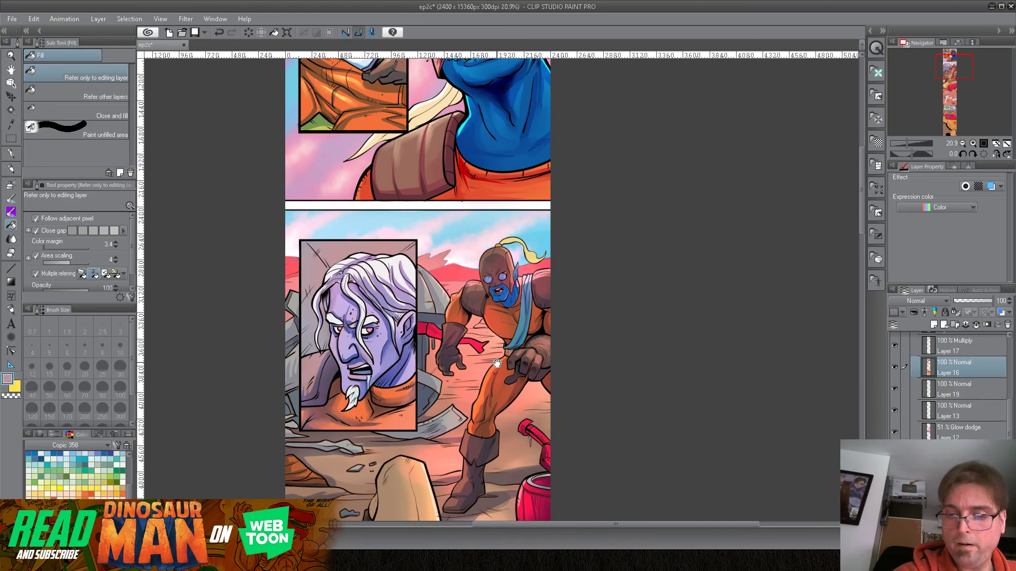
left_click_drag(477, 439, 491, 106)
left_click_drag(489, 440, 485, 106)
left_click_drag(503, 337, 502, 148)
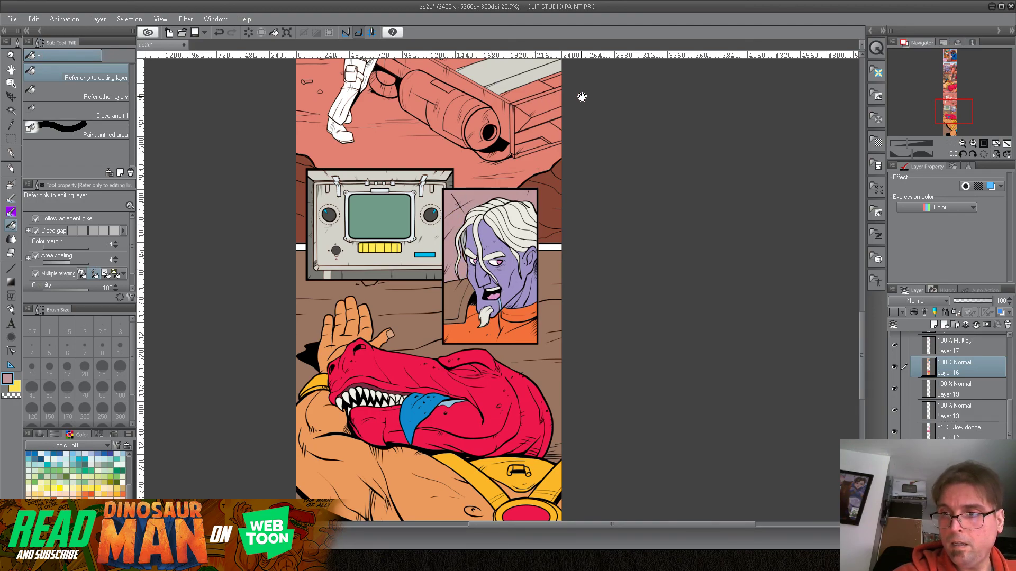
Check what Layer 7 Copy holds by selecting the uncoloured man's line art and toggling the layer's visibility.
left_click_drag(489, 93, 493, 235)
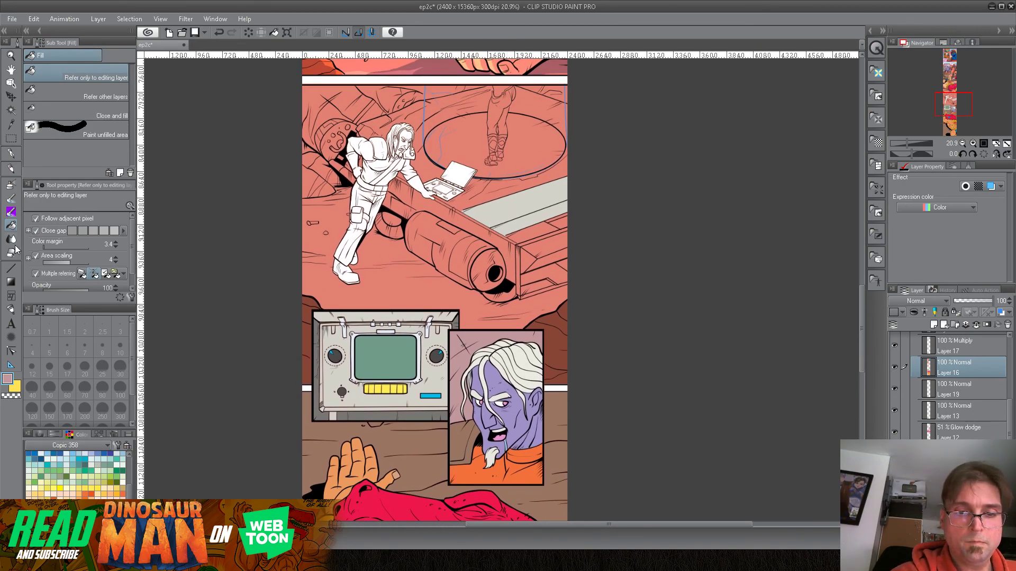
left_click(10, 97)
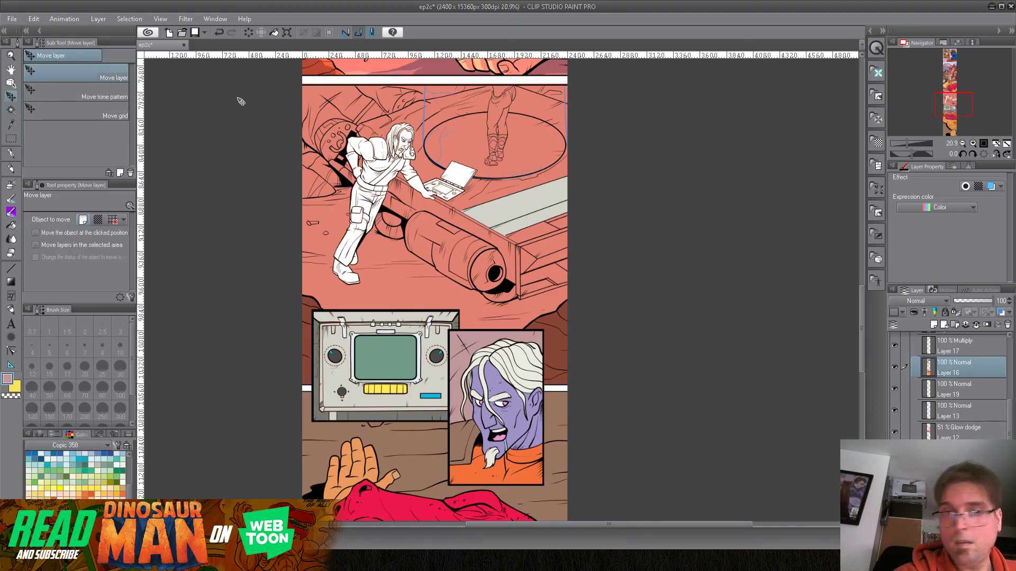
left_click(12, 83)
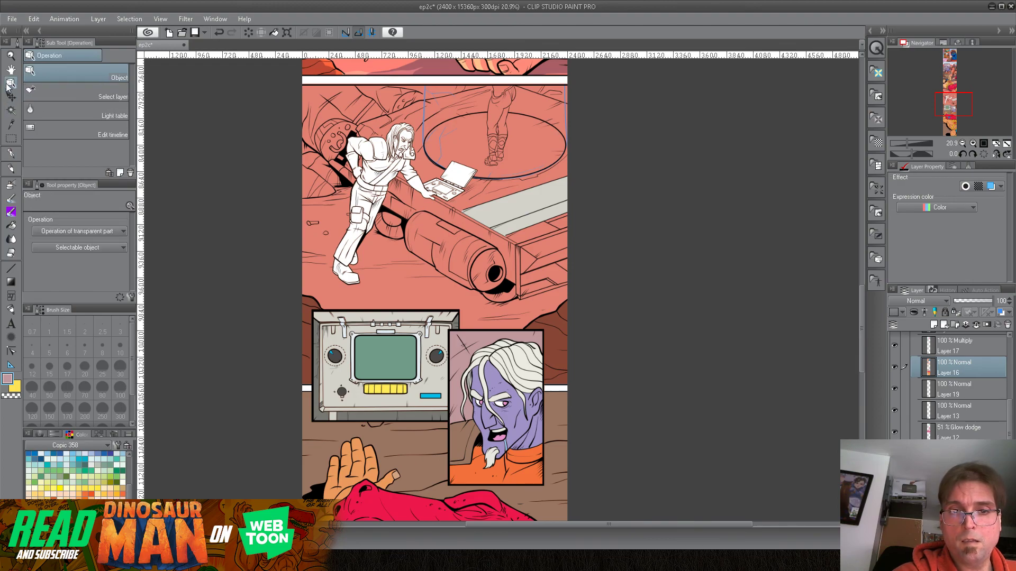
left_click(400, 138)
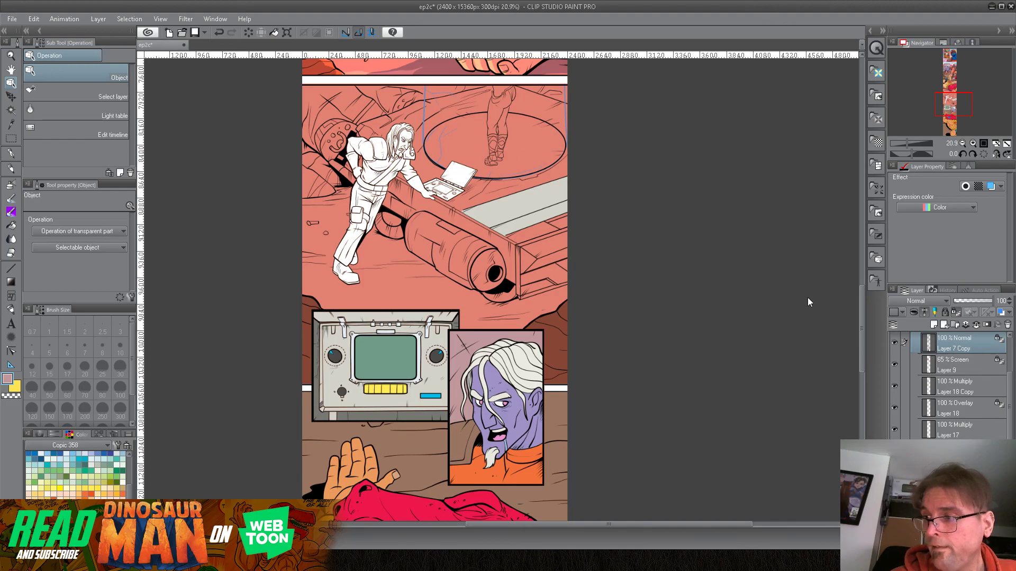
left_click(894, 344)
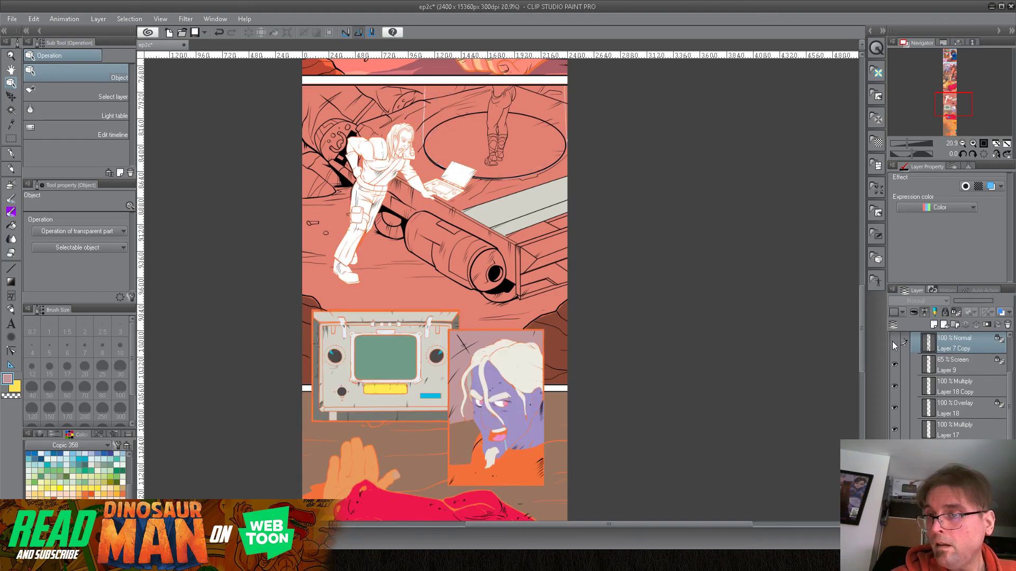
left_click(894, 345)
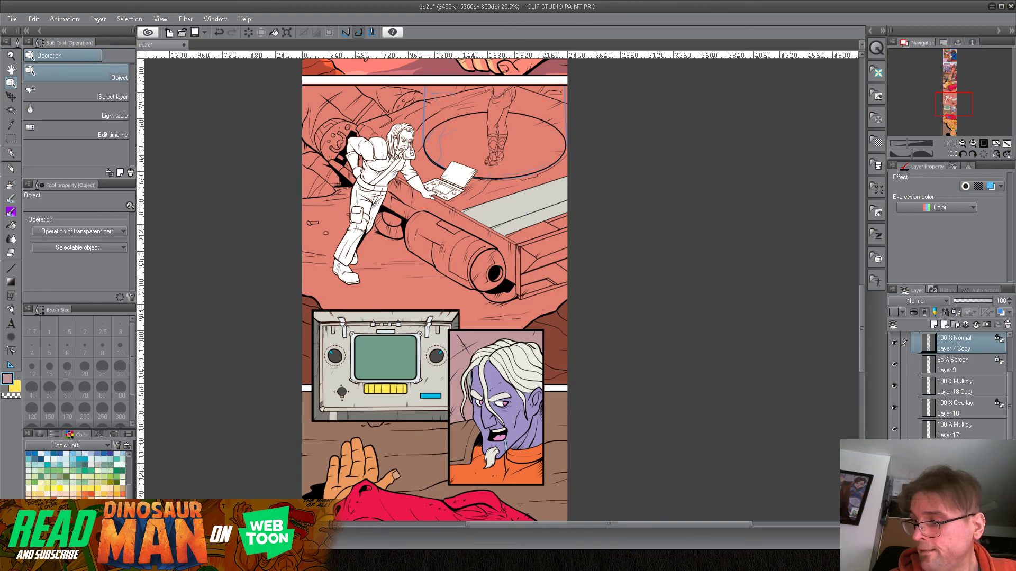
left_click(952, 454)
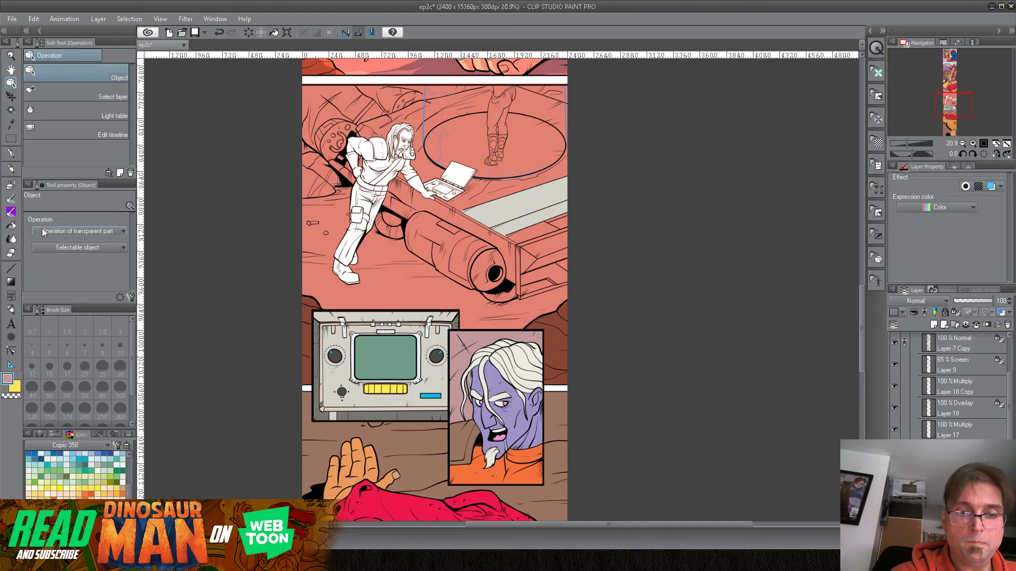
Fill the face of the uncoloured man beside the laptop with the purple skin colour.
left_click(10, 226)
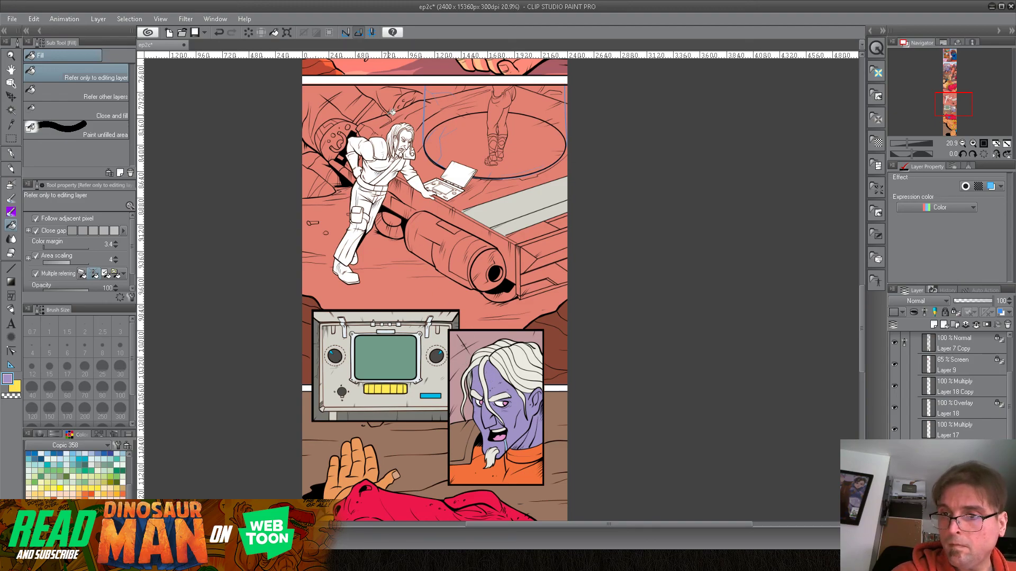
left_click(405, 134)
left_click_drag(907, 144, 909, 143)
left_click_drag(540, 164, 565, 207)
left_click(367, 98)
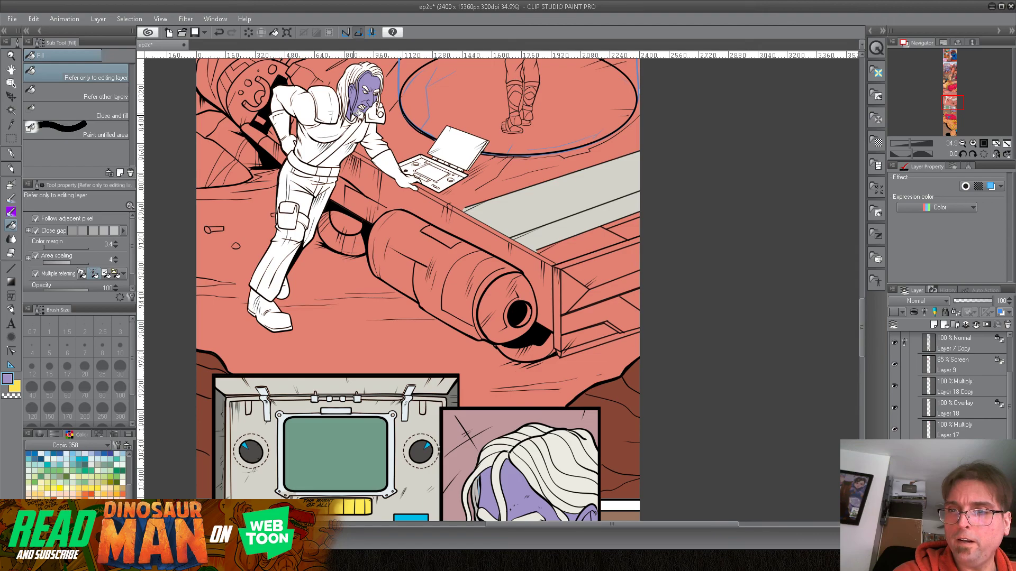
Fill the shirt and both sleeves of the man beside the laptop with the orange sampled from the portrait inset's shirt.
scroll(463, 330, "down", 3)
left_click(496, 491, "alt")
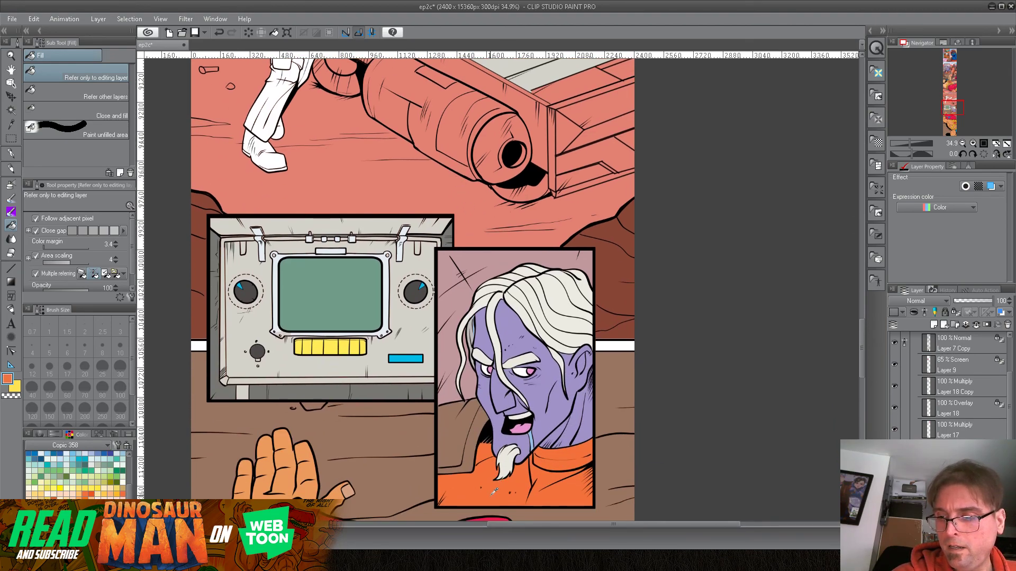
left_click_drag(392, 133, 404, 447)
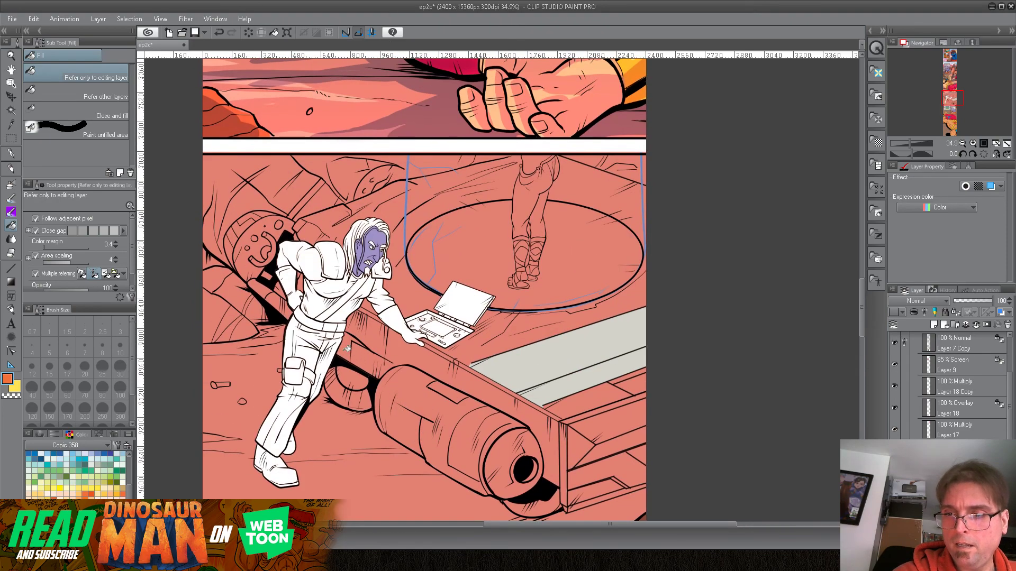
left_click(332, 288)
left_click(321, 304)
left_click(317, 266)
left_click(298, 252)
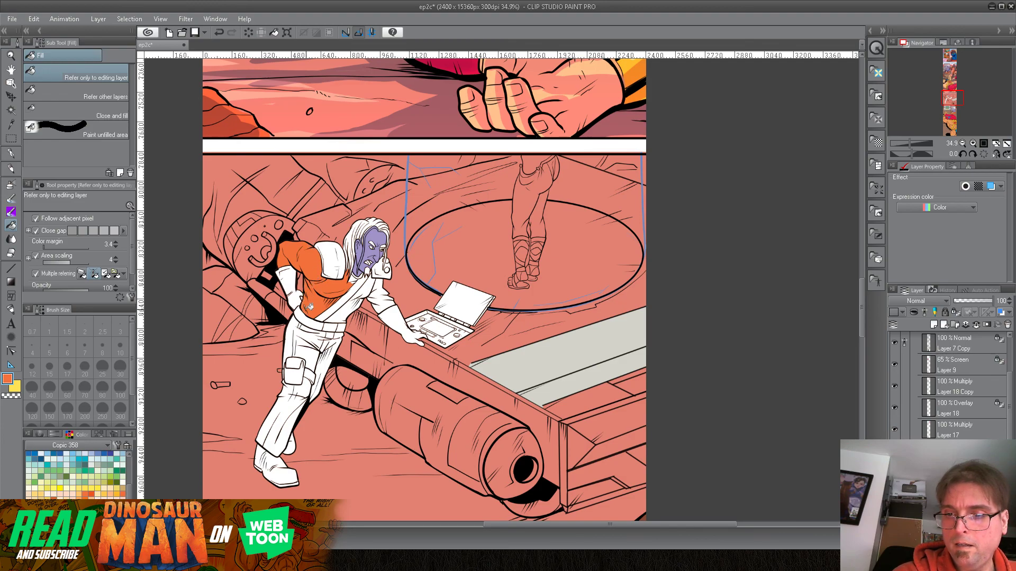
left_click(359, 289)
left_click(386, 296)
left_click(378, 293)
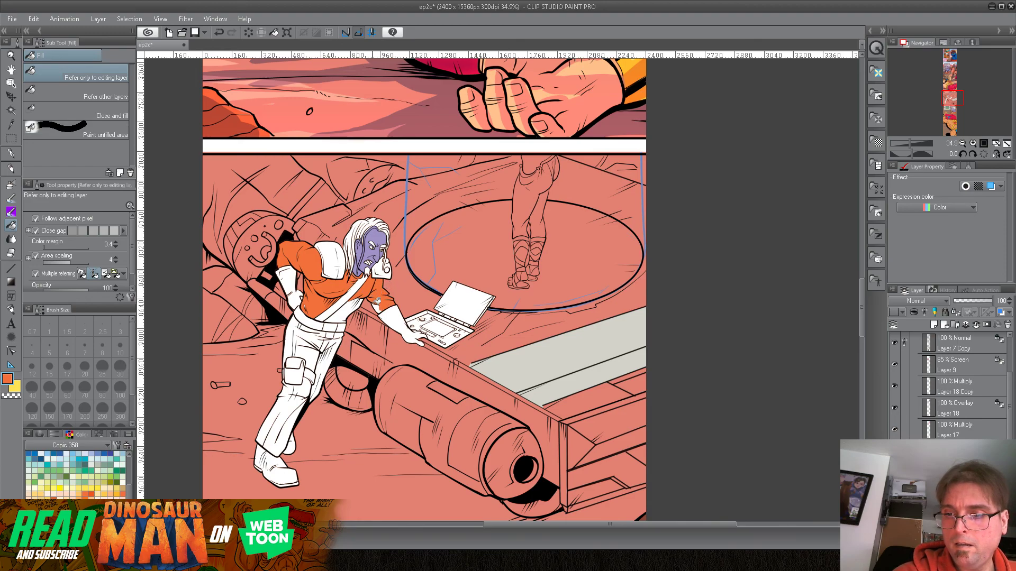
left_click(377, 305)
left_click(351, 308)
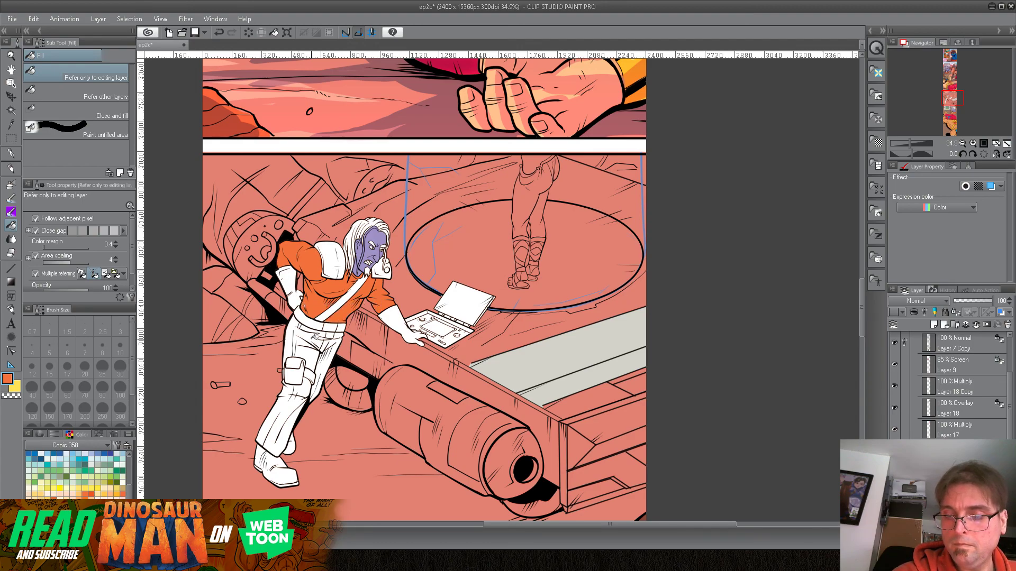
Fill both trouser legs of the man beside the laptop with the same orange.
left_click(315, 337)
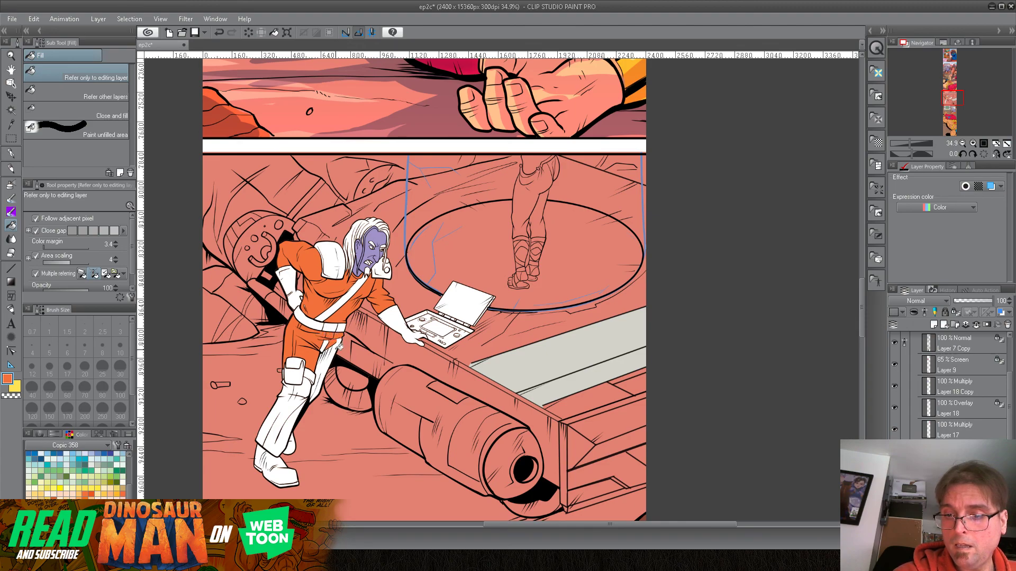
left_click(334, 345)
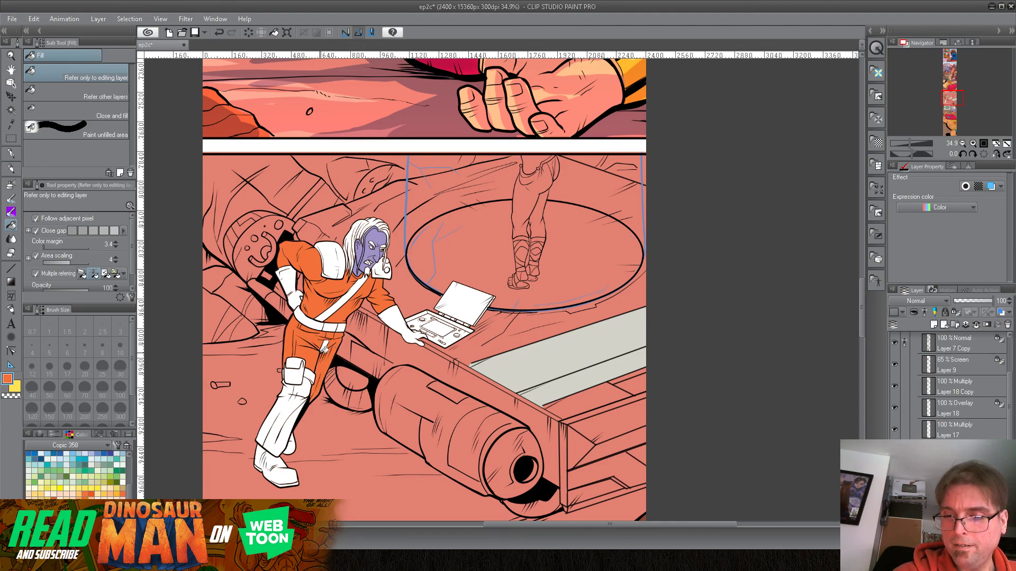
left_click(312, 386)
left_click(292, 417)
Fill the diagonal chest strap of the man beside the laptop with teal.
left_click_drag(368, 350, 355, 484)
left_click_drag(353, 308, 370, 228)
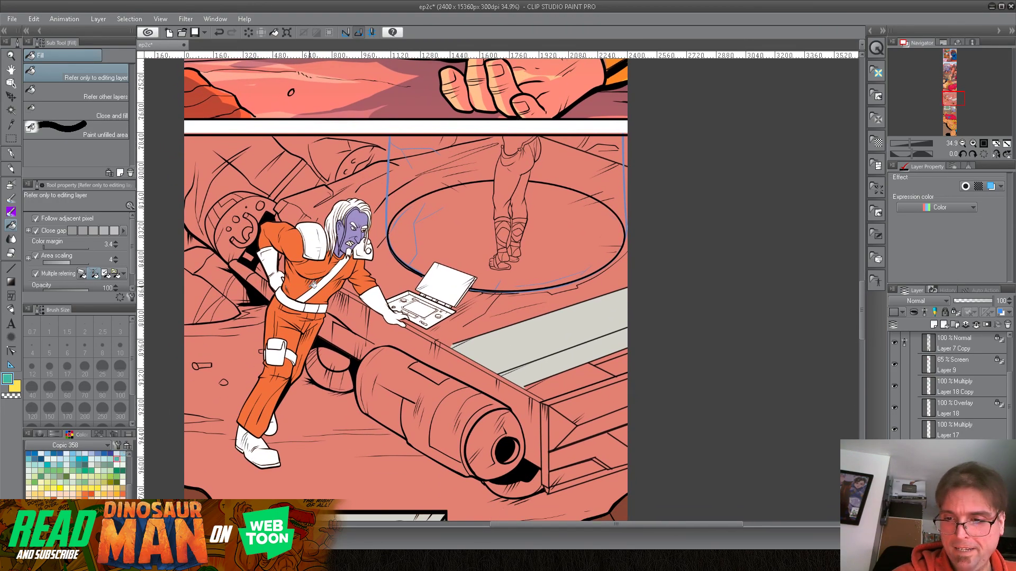
left_click(315, 288)
Fill both shoulder pads of the man beside the laptop with the brown sampled from the portrait inset.
left_click_drag(393, 377, 375, 138)
left_click_drag(409, 359, 410, 231)
left_click(434, 332, "alt")
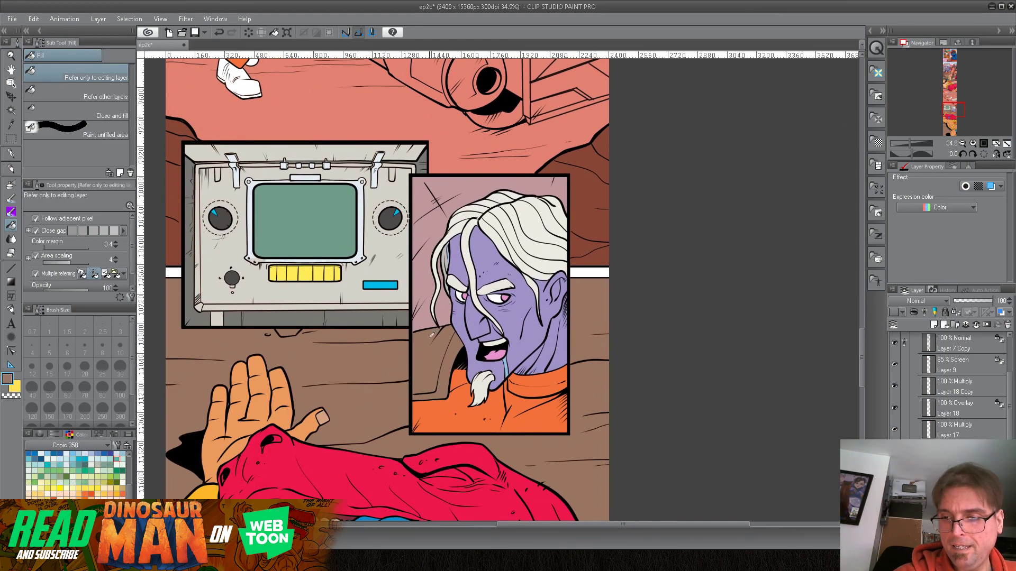
left_click_drag(381, 160, 421, 483)
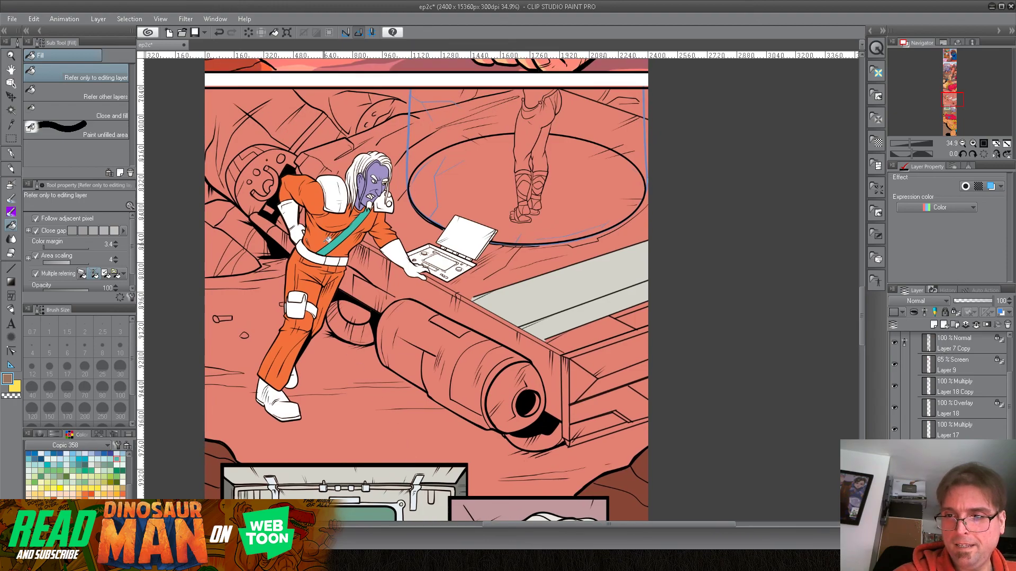
left_click(332, 197)
left_click(383, 201)
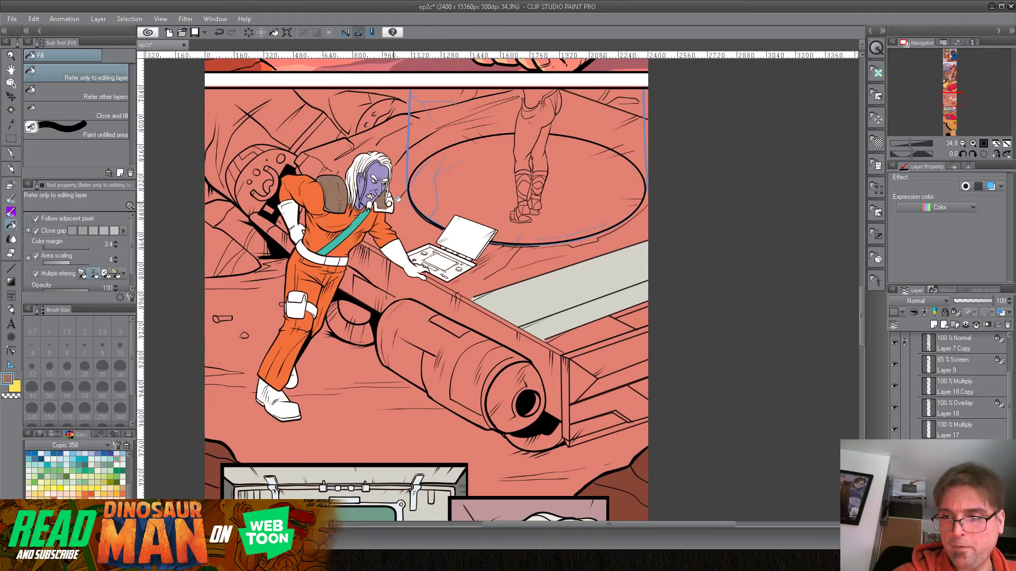
left_click(390, 210)
left_click(377, 207)
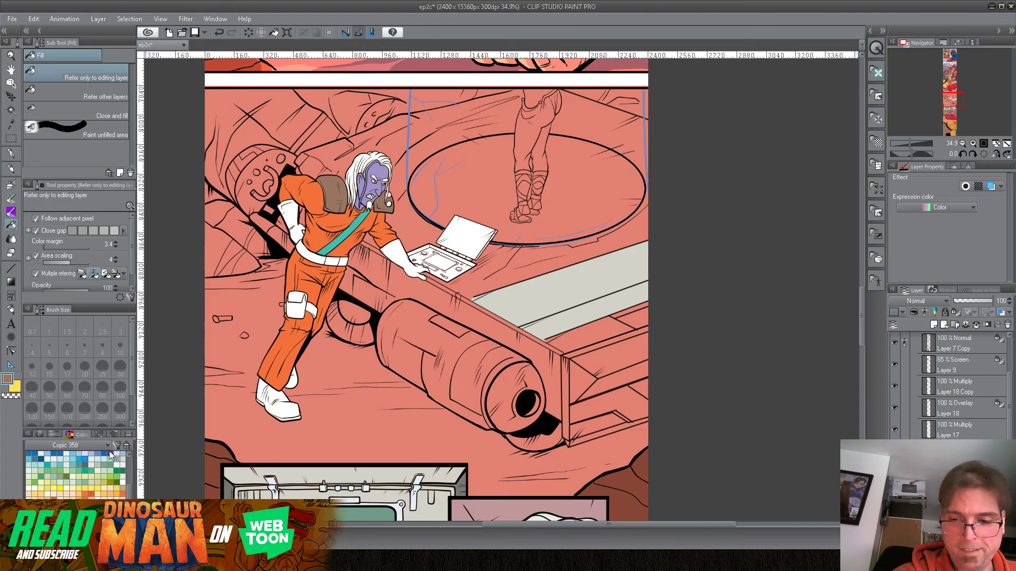
Fill the belt and both long gloves of the man beside the laptop with the same brown.
left_click(316, 252)
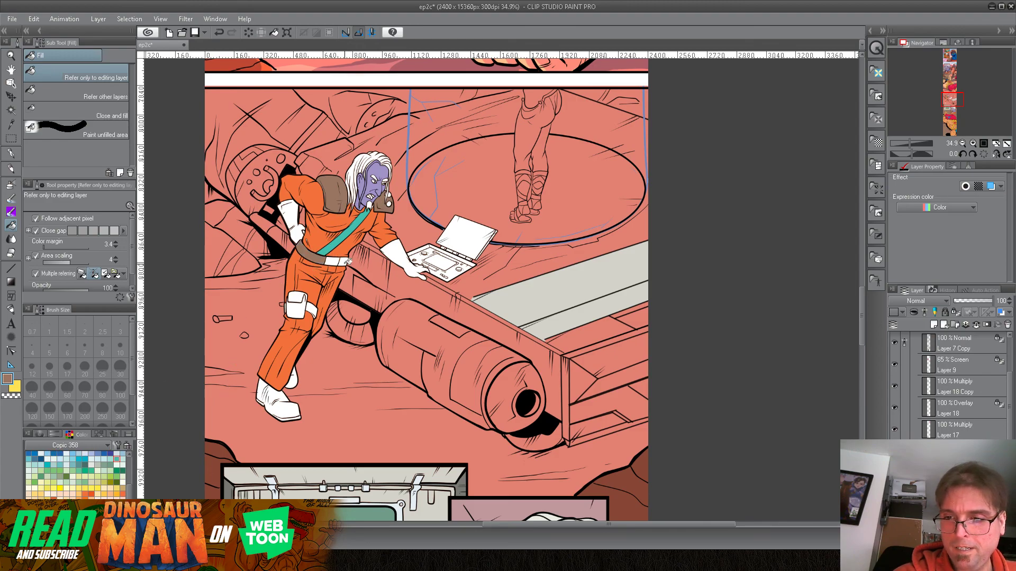
scroll(370, 222, "up", 15)
scroll(391, 184, "up", 10)
scroll(451, 321, "down", 20)
scroll(443, 253, "down", 7)
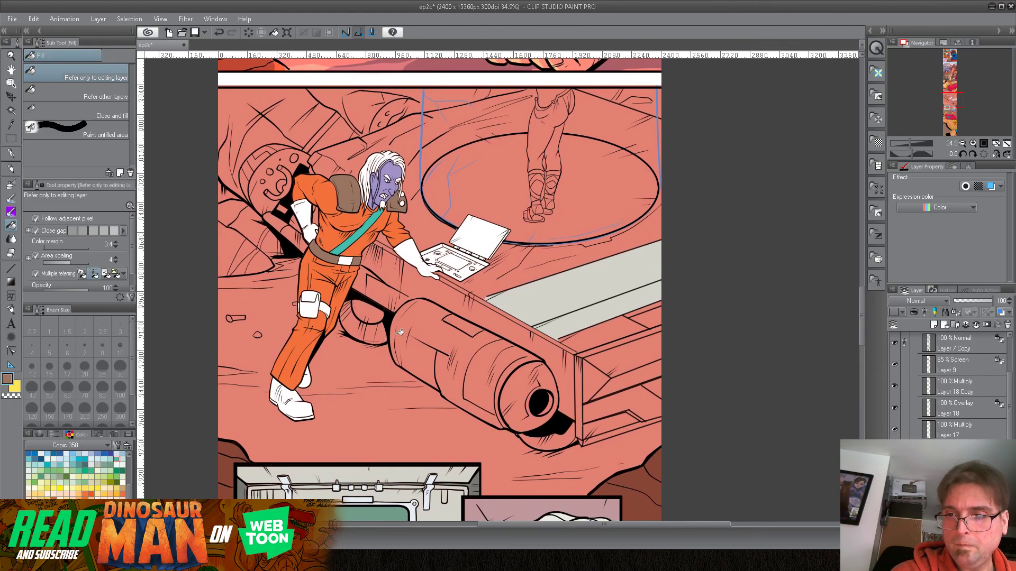
left_click(303, 219)
left_click(311, 233)
left_click(421, 249)
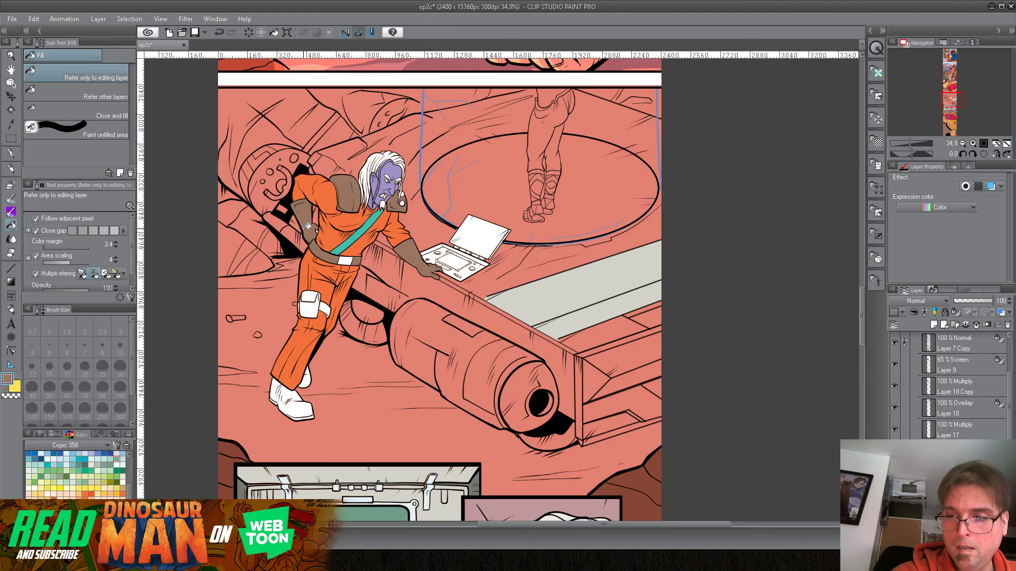
Fill the man's belt buckle with a pale blue swatch, and sample the brown of his shoulder pad again.
left_click(80, 455)
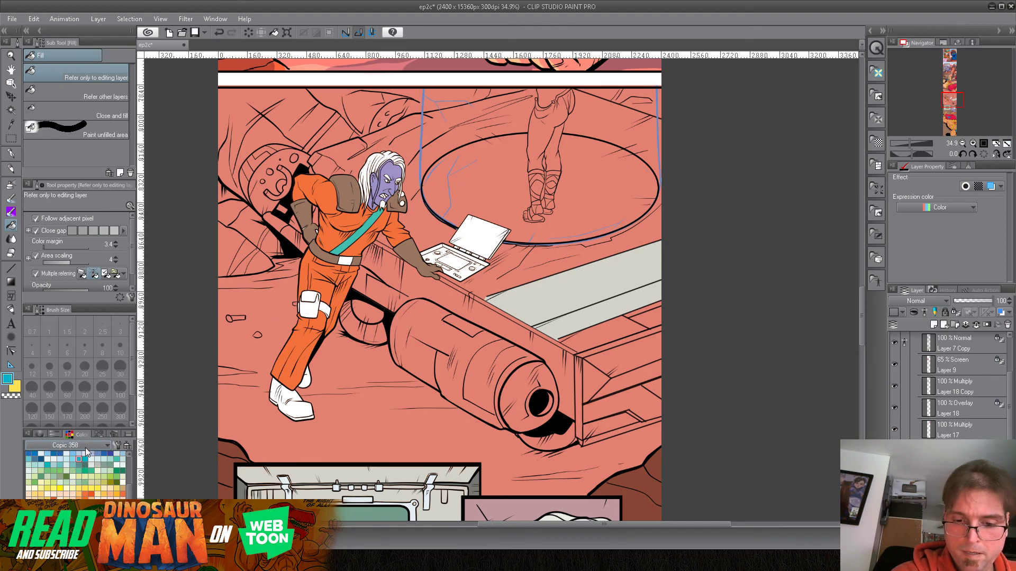
left_click(79, 454)
left_click(349, 261)
left_click(349, 191, "alt")
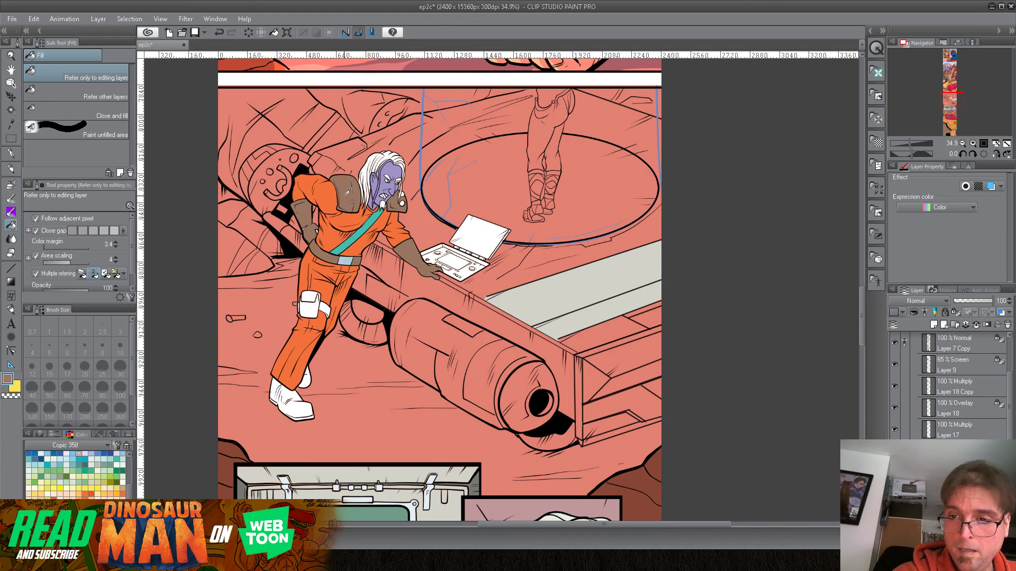
Fill the thigh pouch with its strap and both boots of the man beside the laptop with the sampled brown.
left_click(313, 305)
left_click(327, 308)
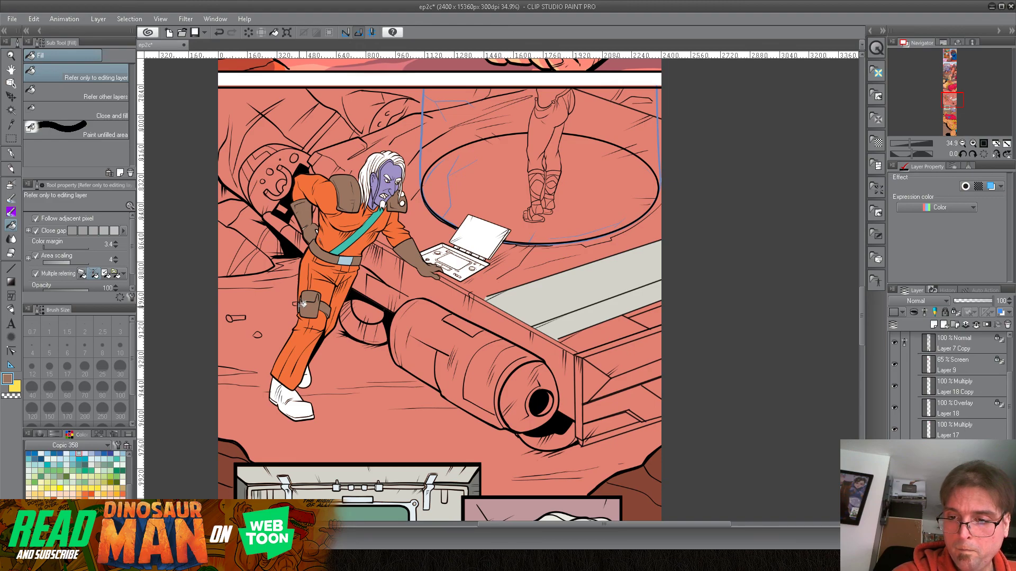
left_click(307, 378)
left_click(302, 403)
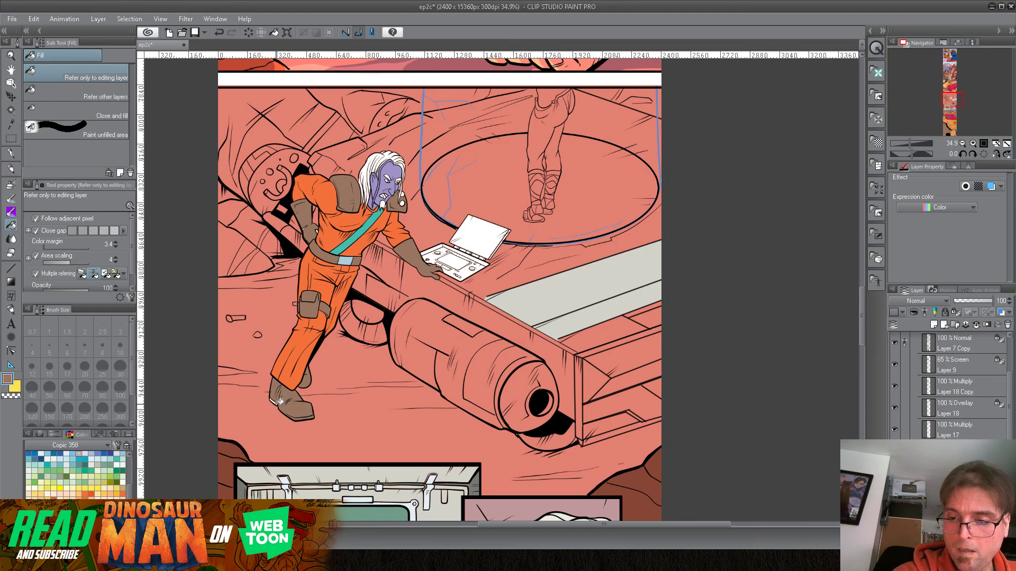
left_click_drag(406, 266, 336, 306)
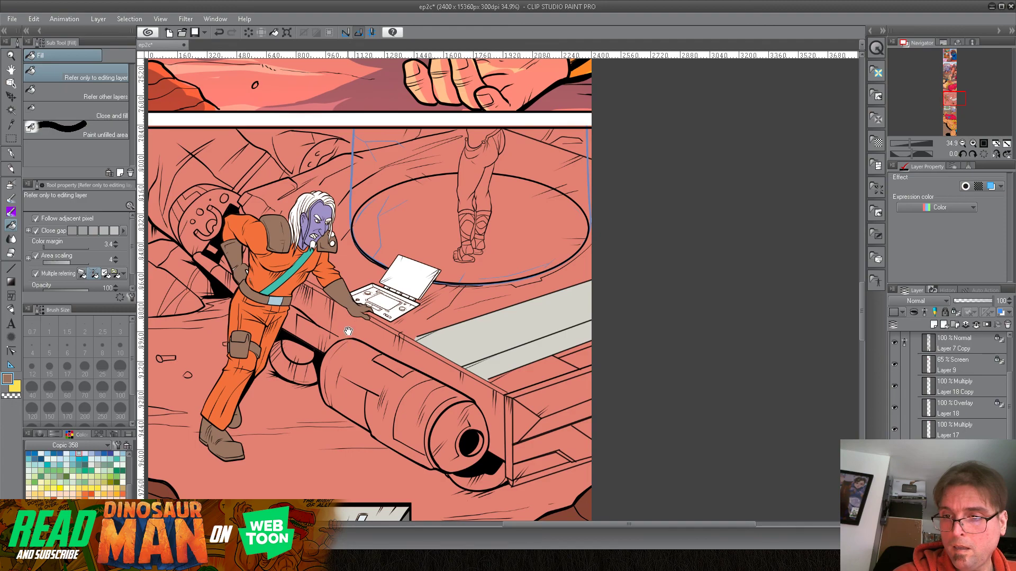
Fill the small fitting on the man's shoulder pad with a pale yellow swatch, and undo a trial fill of the rocky ground in that yellow.
left_click(116, 487)
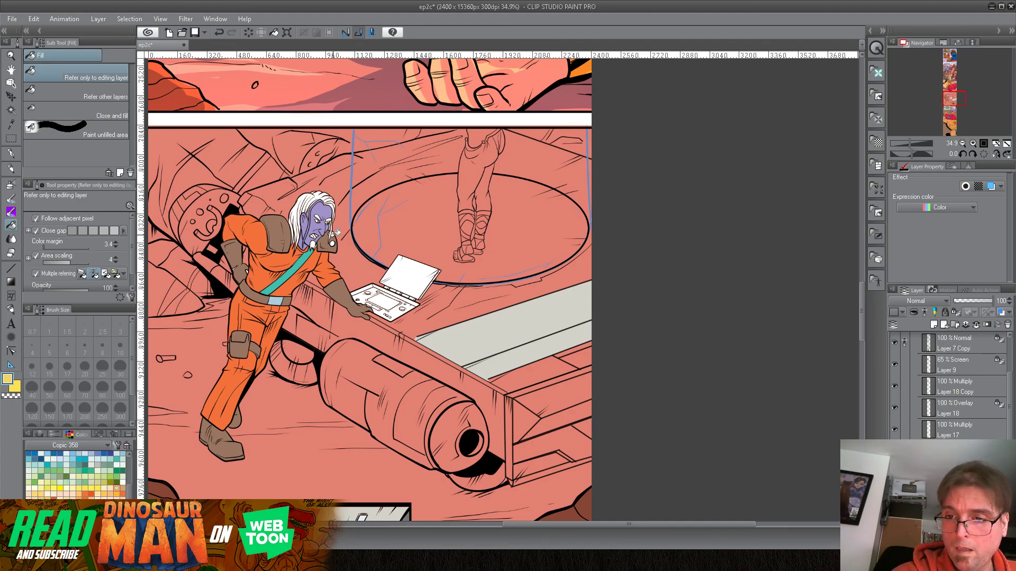
left_click_drag(350, 332, 394, 227)
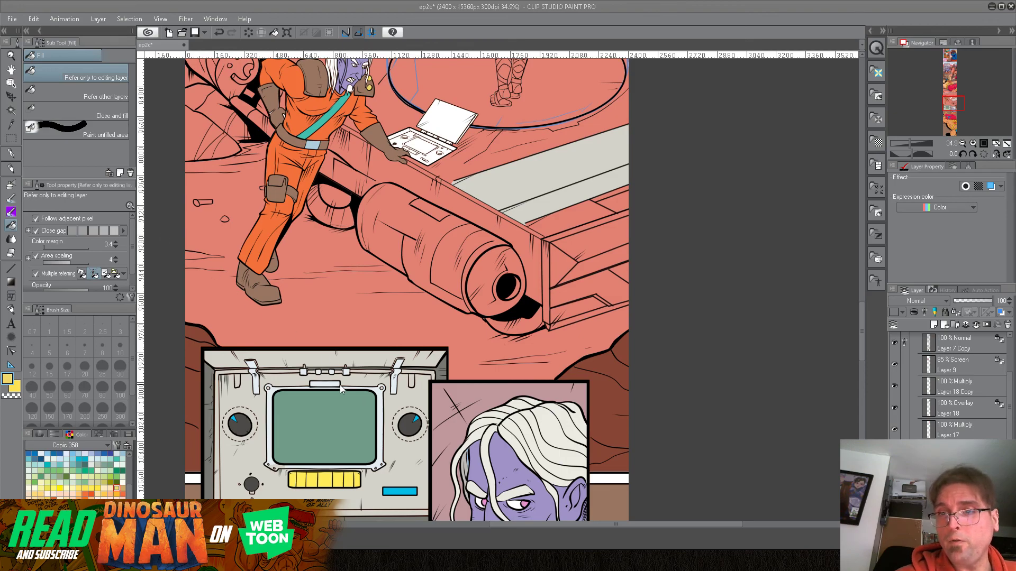
left_click(493, 209)
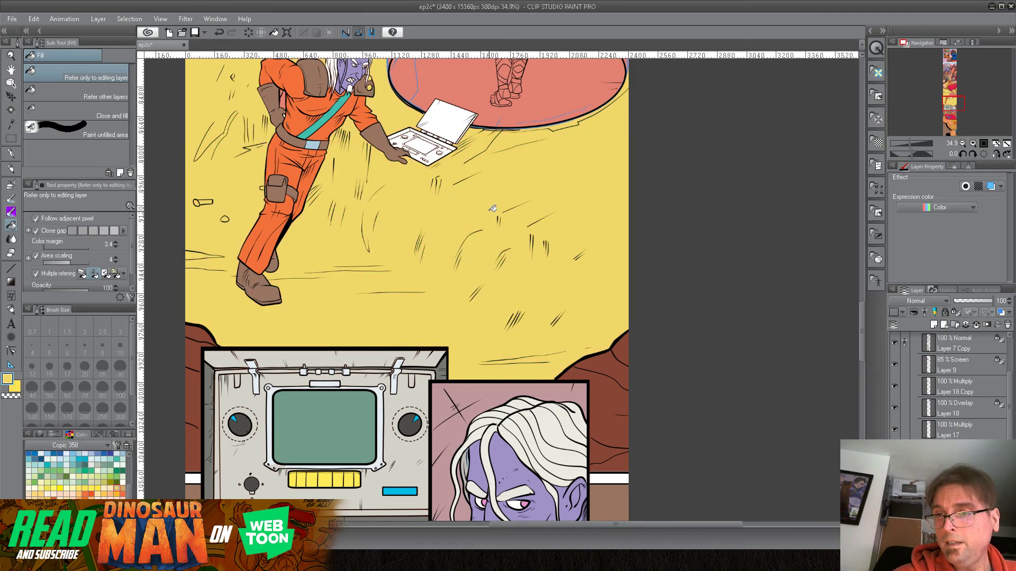
left_click(220, 32)
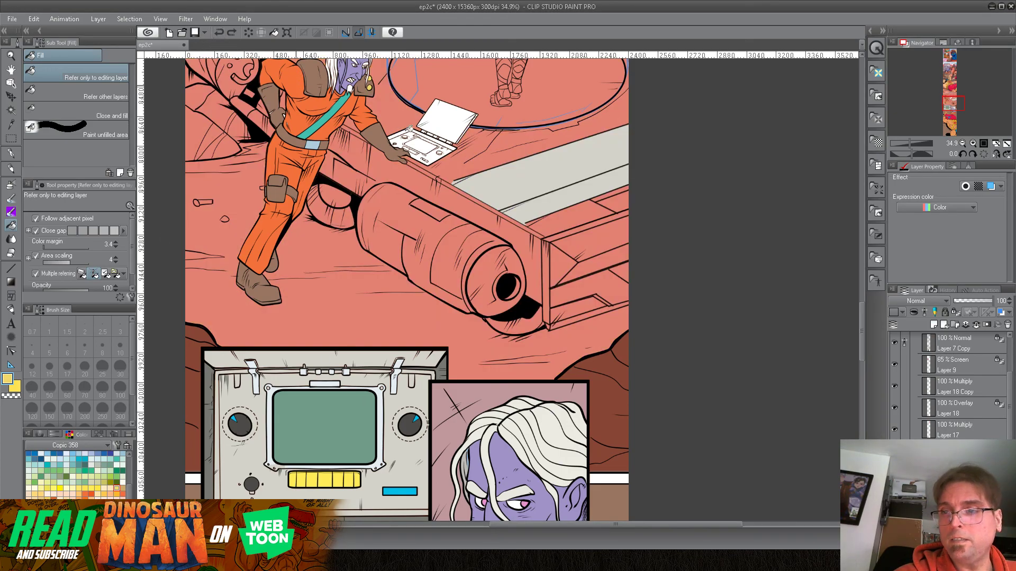
Look over the lower panels of the page, save the ep2c file and close the painting program.
left_click_drag(664, 195, 704, 341)
left_click_drag(909, 145, 907, 144)
left_click_drag(574, 388, 507, 176)
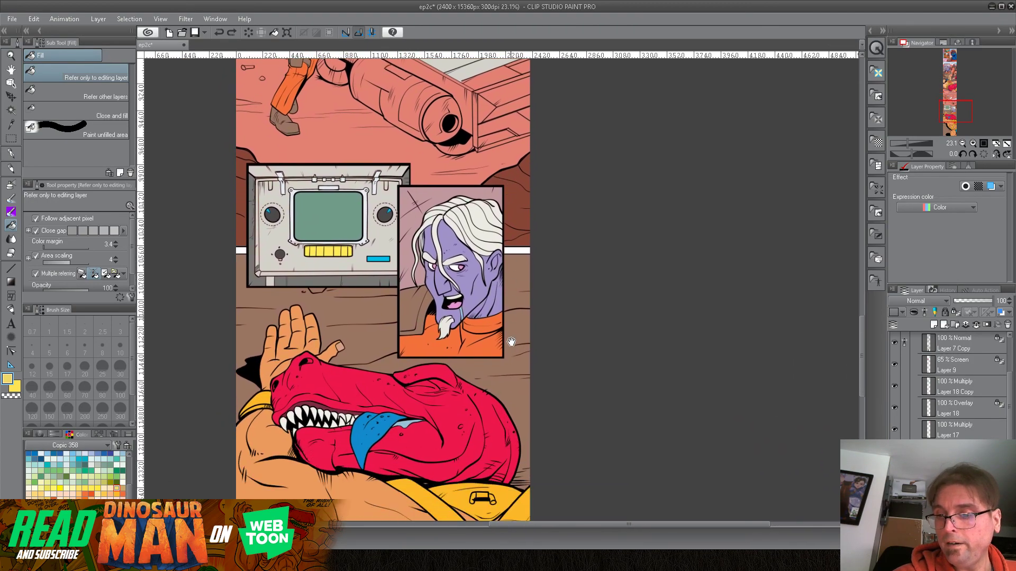
left_click_drag(523, 358, 529, 275)
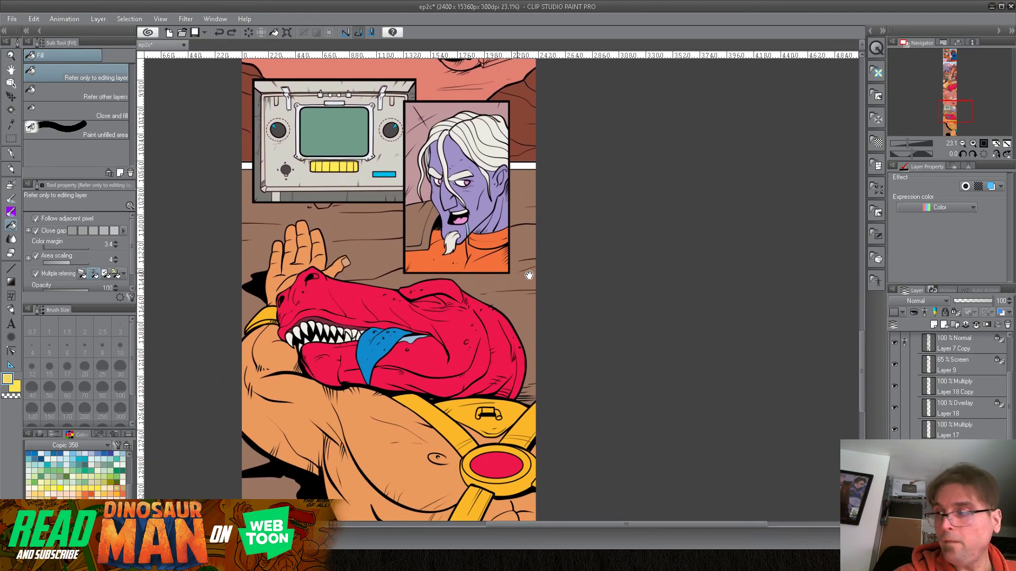
left_click(12, 19)
left_click(33, 105)
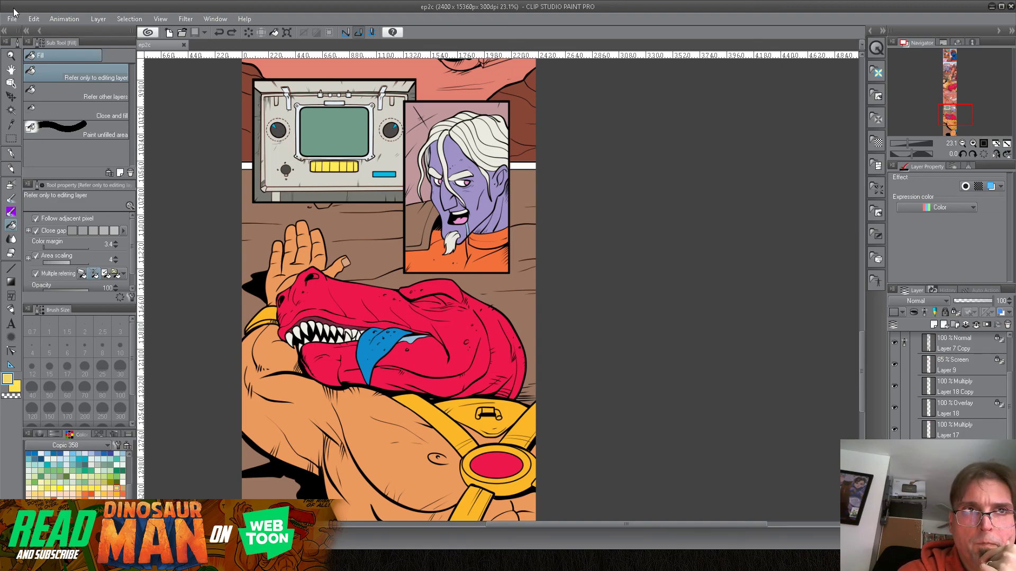
left_click(1009, 5)
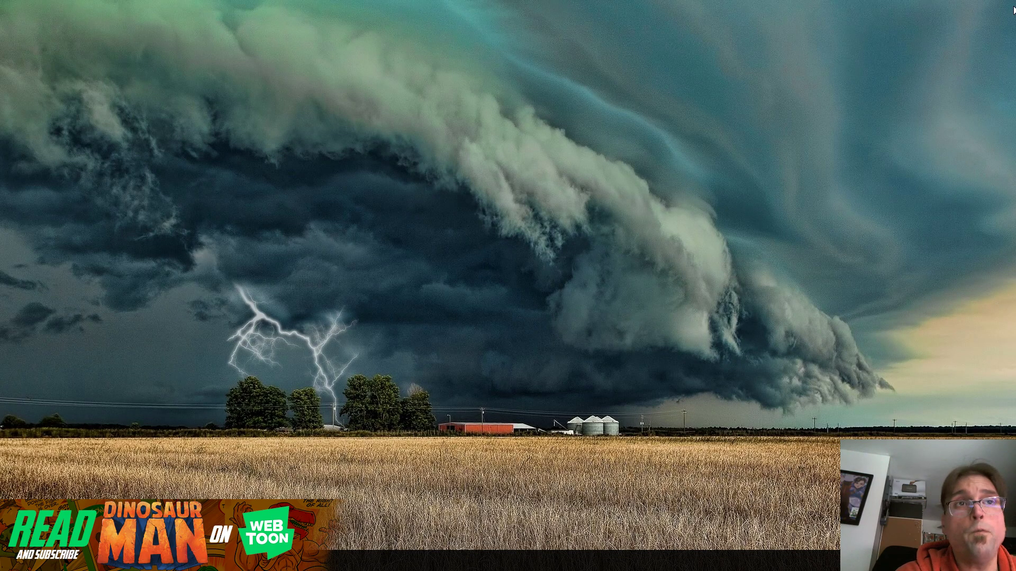